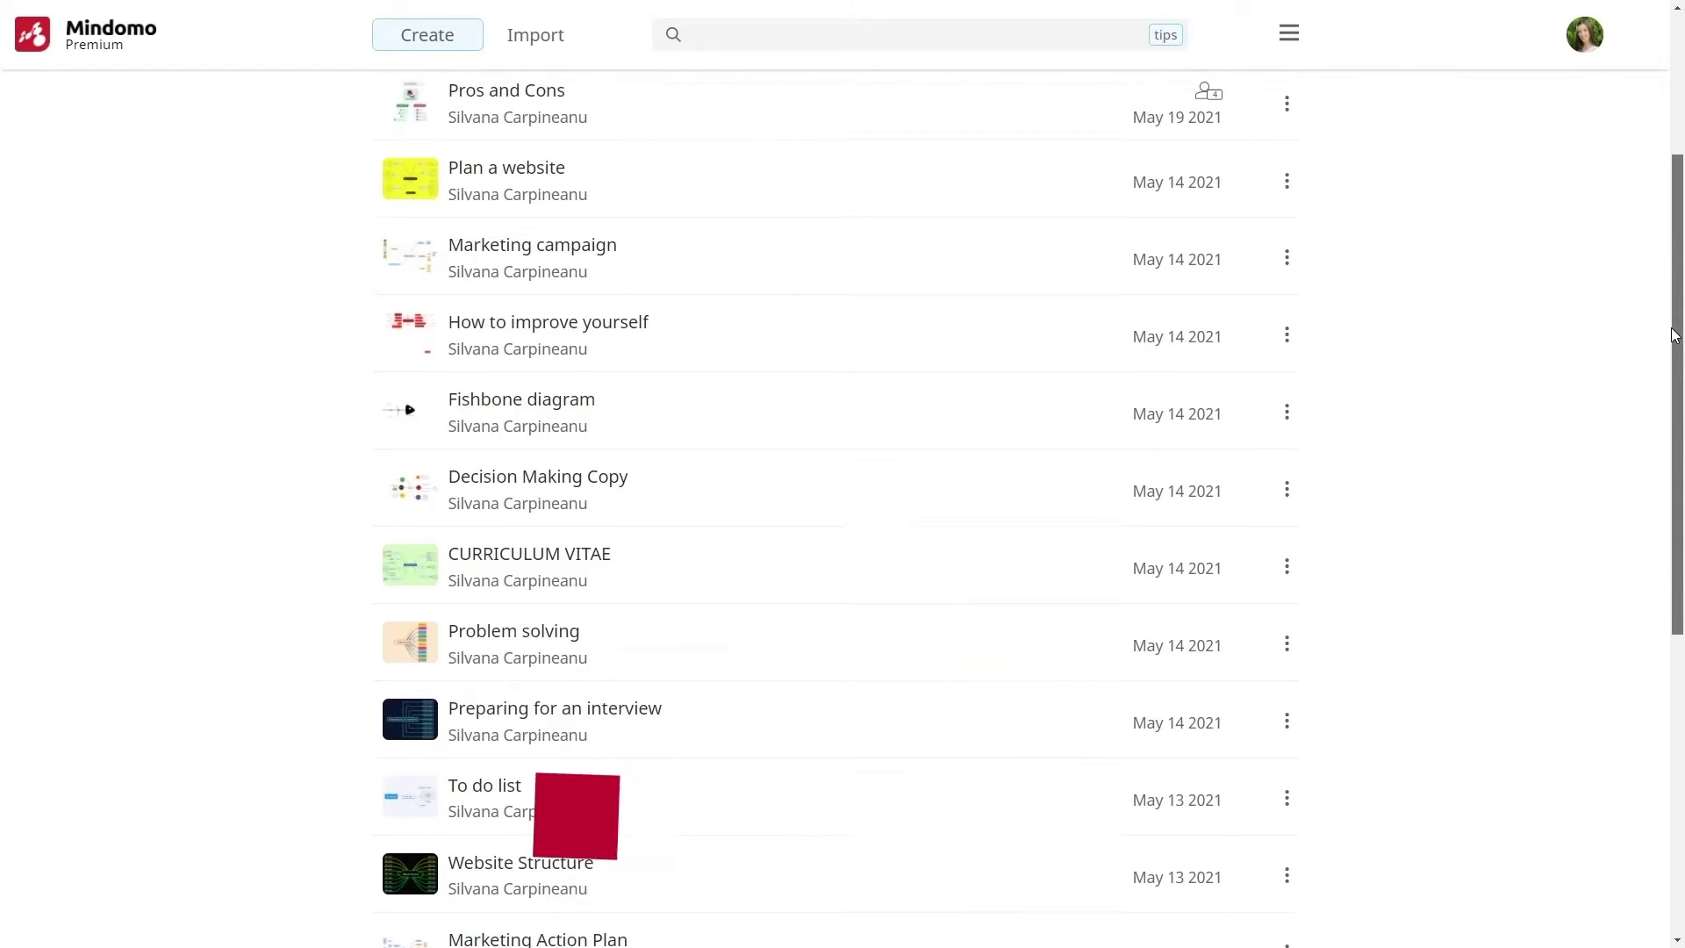
# Go to Create new diagram and expand the full list of Mind Map templates
pyautogui.moveTo(1675, 335); pyautogui.dragTo(1662, 194)
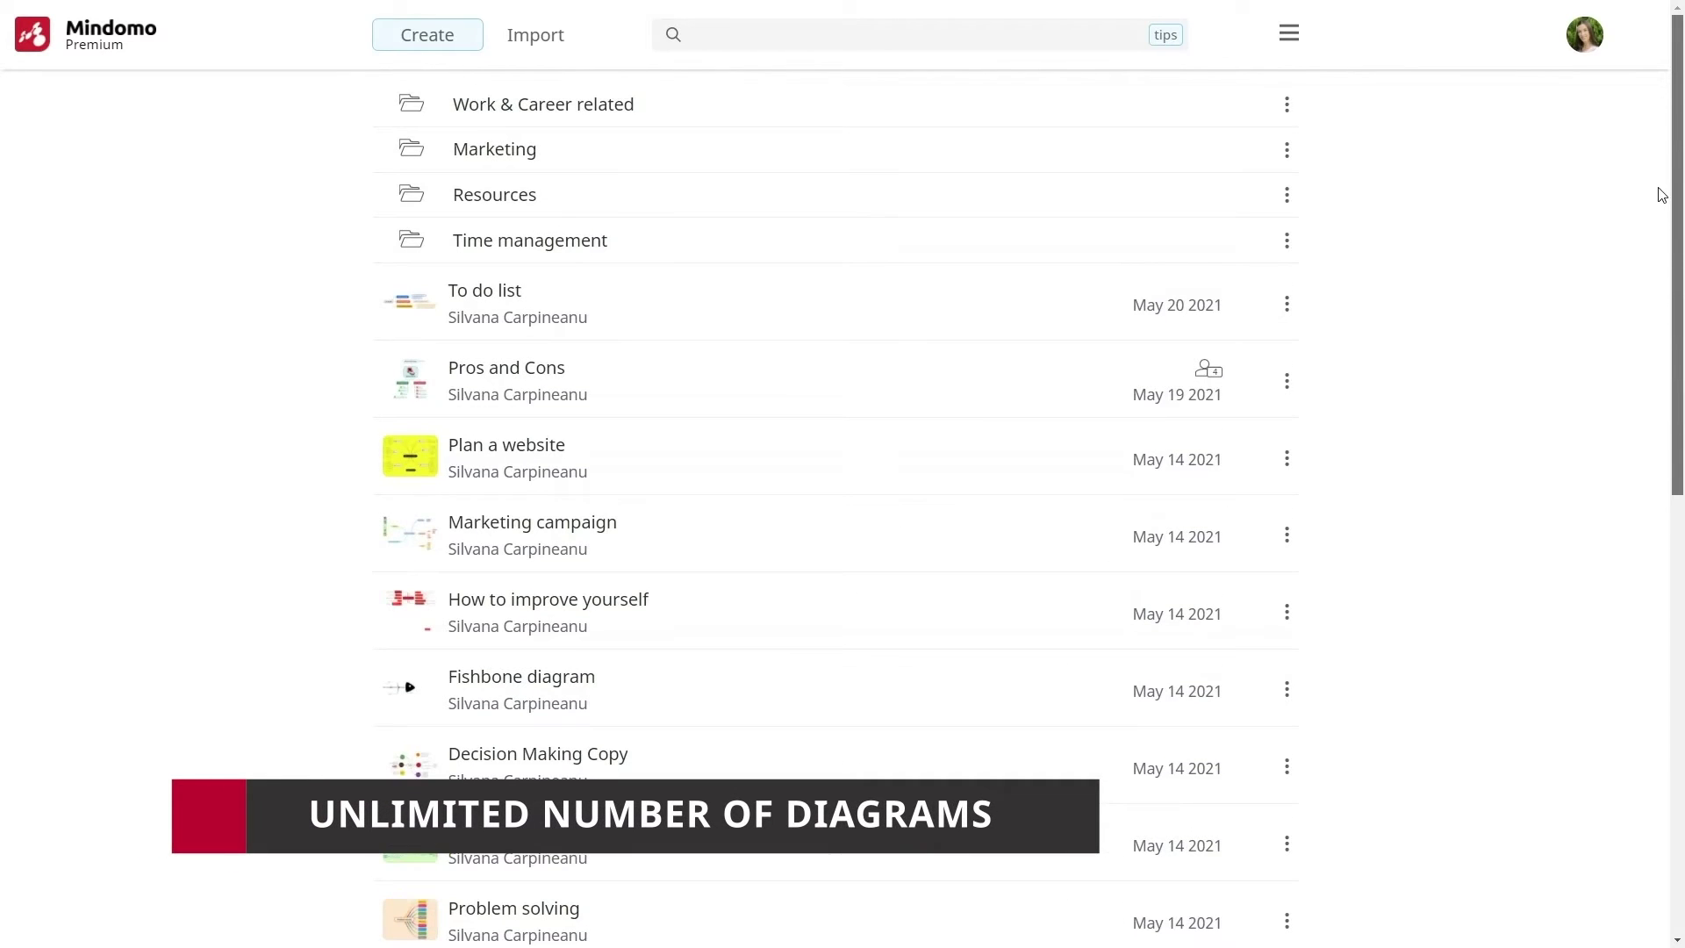
pyautogui.click(453, 37)
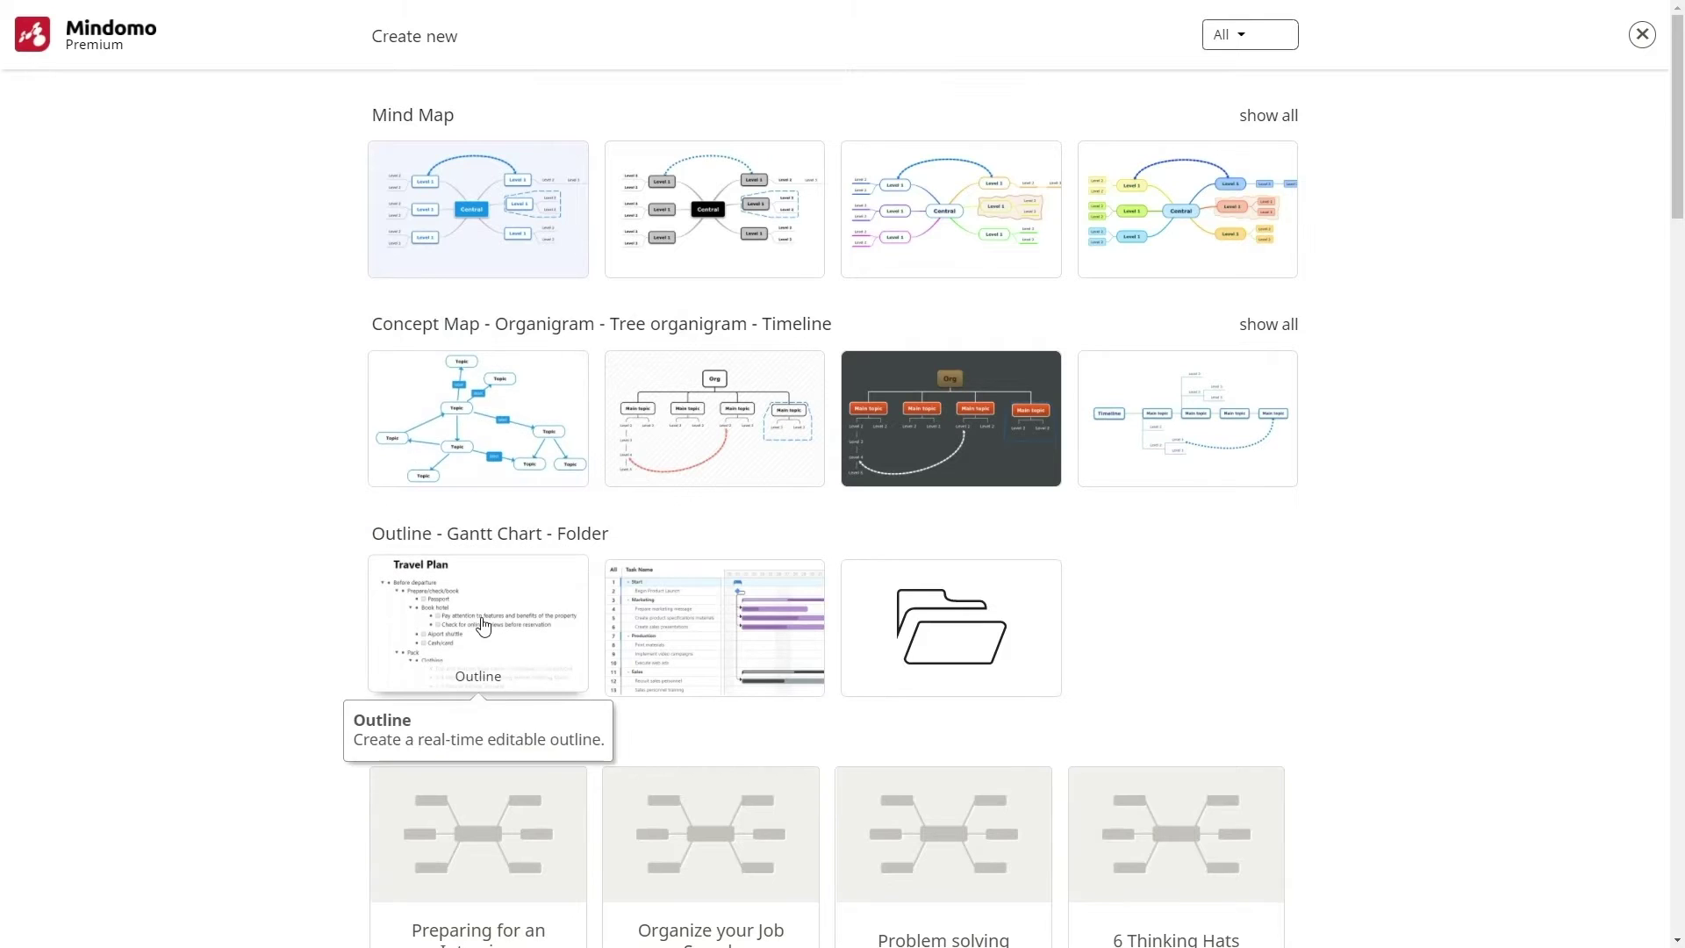
pyautogui.click(1265, 116)
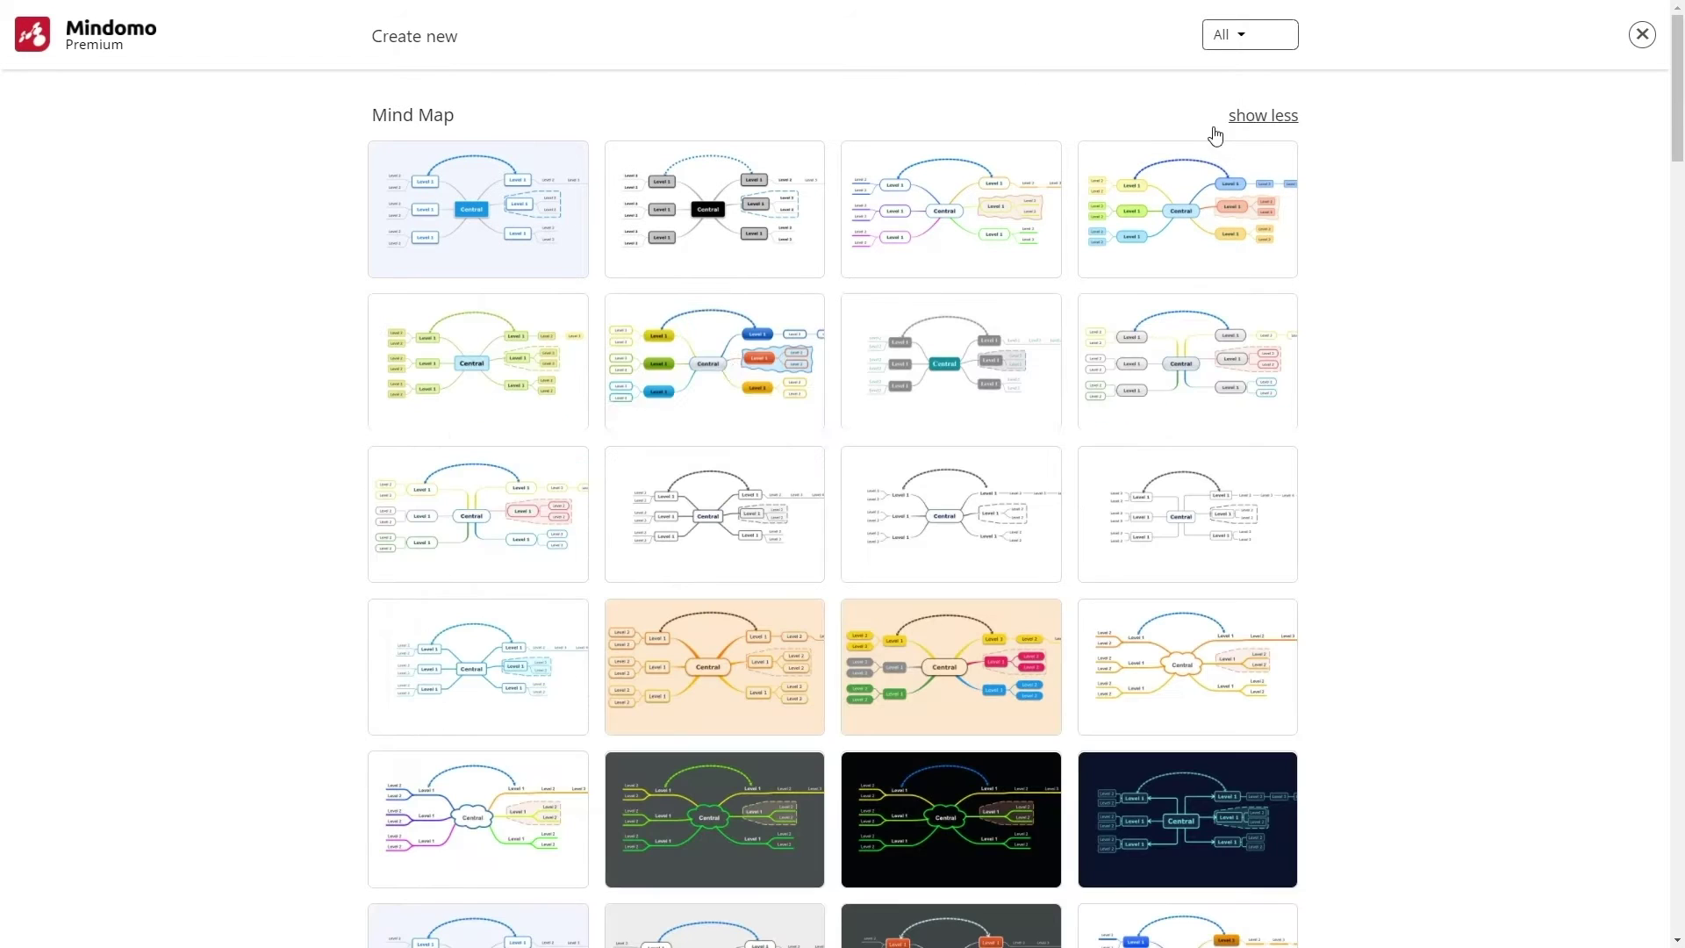
# Start a blank 'To do list' map with Business meetings: marketing team and CEO meetings
pyautogui.click(715, 366)
pyautogui.write('To do list')
pyautogui.press('Tab')
pyautogui.write('Business meetings')
pyautogui.press('Tab')
pyautogui.write('Meeting with the marketing team')
pyautogui.press('Return')
pyautogui.write('Meeting with the CEOSocia')
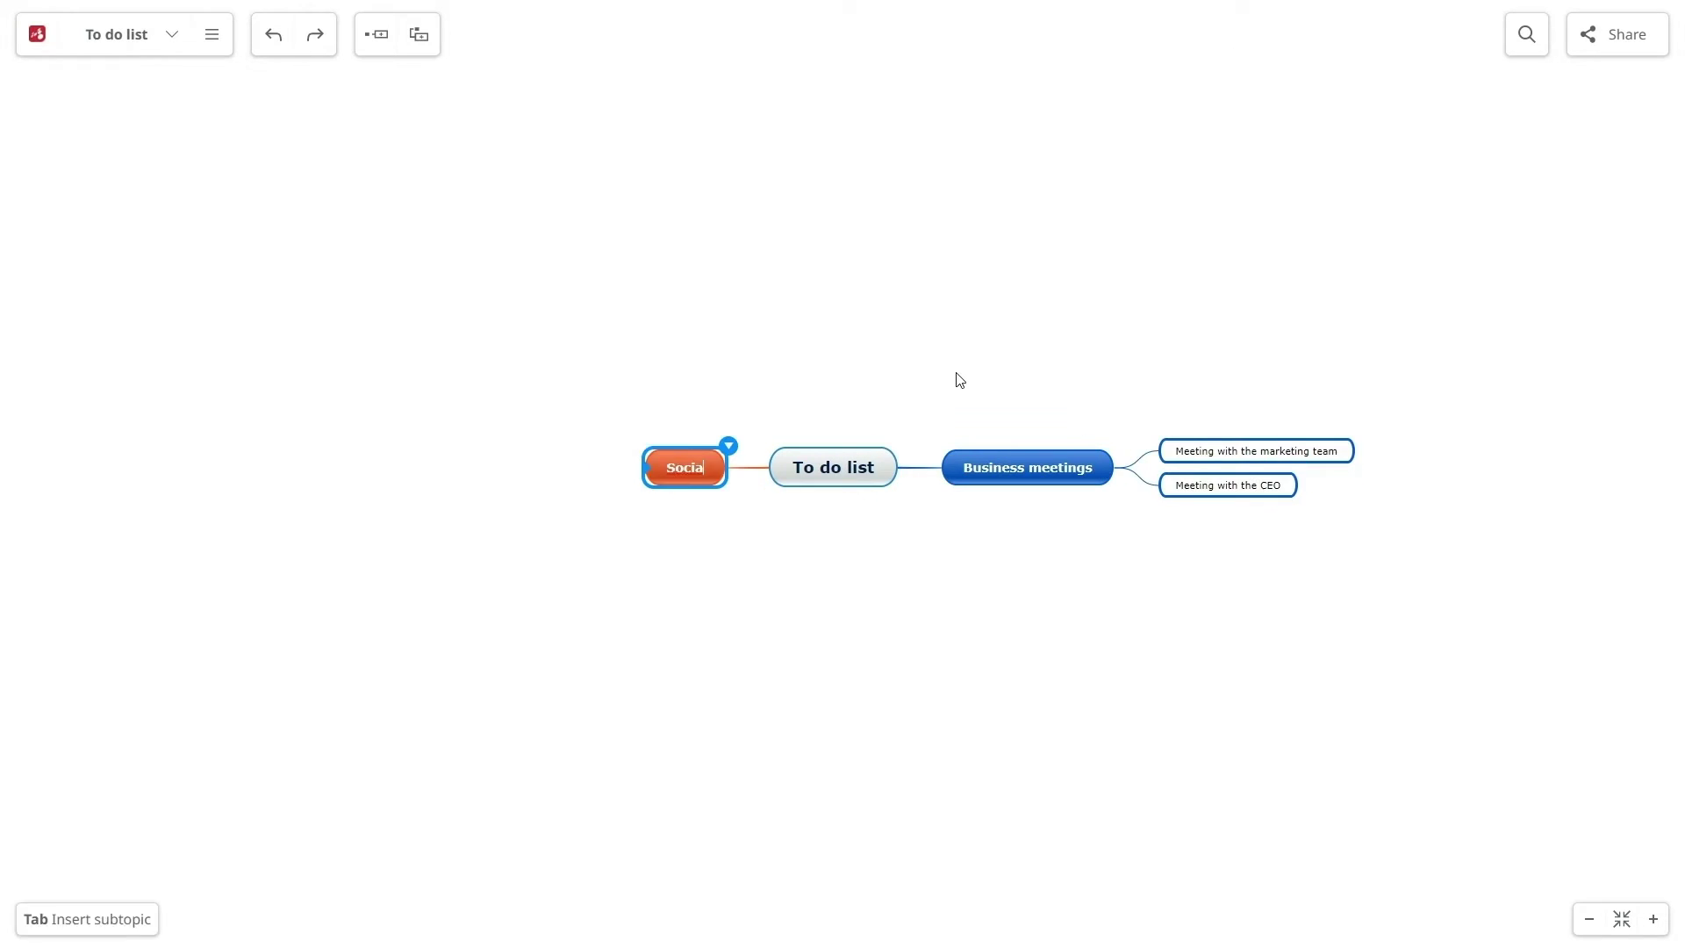
pyautogui.write('l media management')
# Add Social media management subtasks: daily check and posting on Facebook, Twitter, Instagram, LinkedIn
pyautogui.press('Tab')
pyautogui.write('Daily check: Facebook, Twitter, Instagram, LinkedIn')
pyautogui.press('Return')
pyautogui.write('Post on Facebook, Twitter, Instagram, LinkedIn')
pyautogui.press('Return')
# Add 'Create a new product' with brainstorming, market research, best idea and Google Ads campaign subtopics
pyautogui.press('Tab')
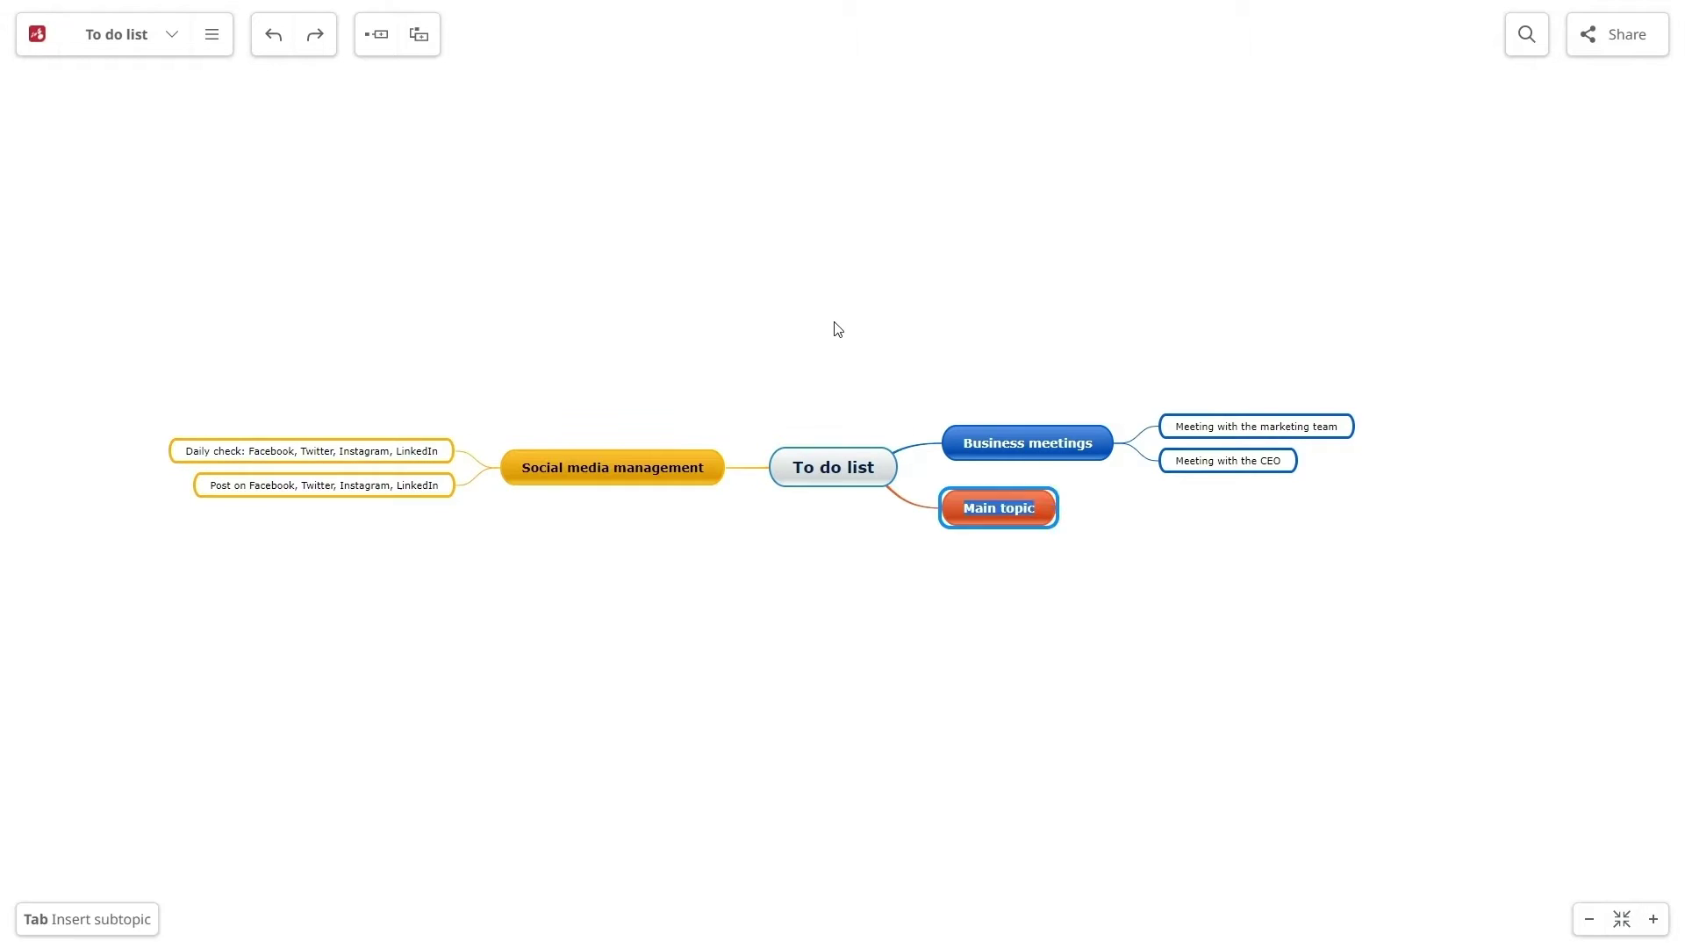
pyautogui.write('Create a new product')
pyautogui.press('Tab')
pyautogui.write('Brainstorming session with the team')
pyautogui.press('Return')
pyautogui.write('Make a market research')
pyautogui.press('Return')
pyautogui.write('Select the best idea')
pyautogui.press('Return')
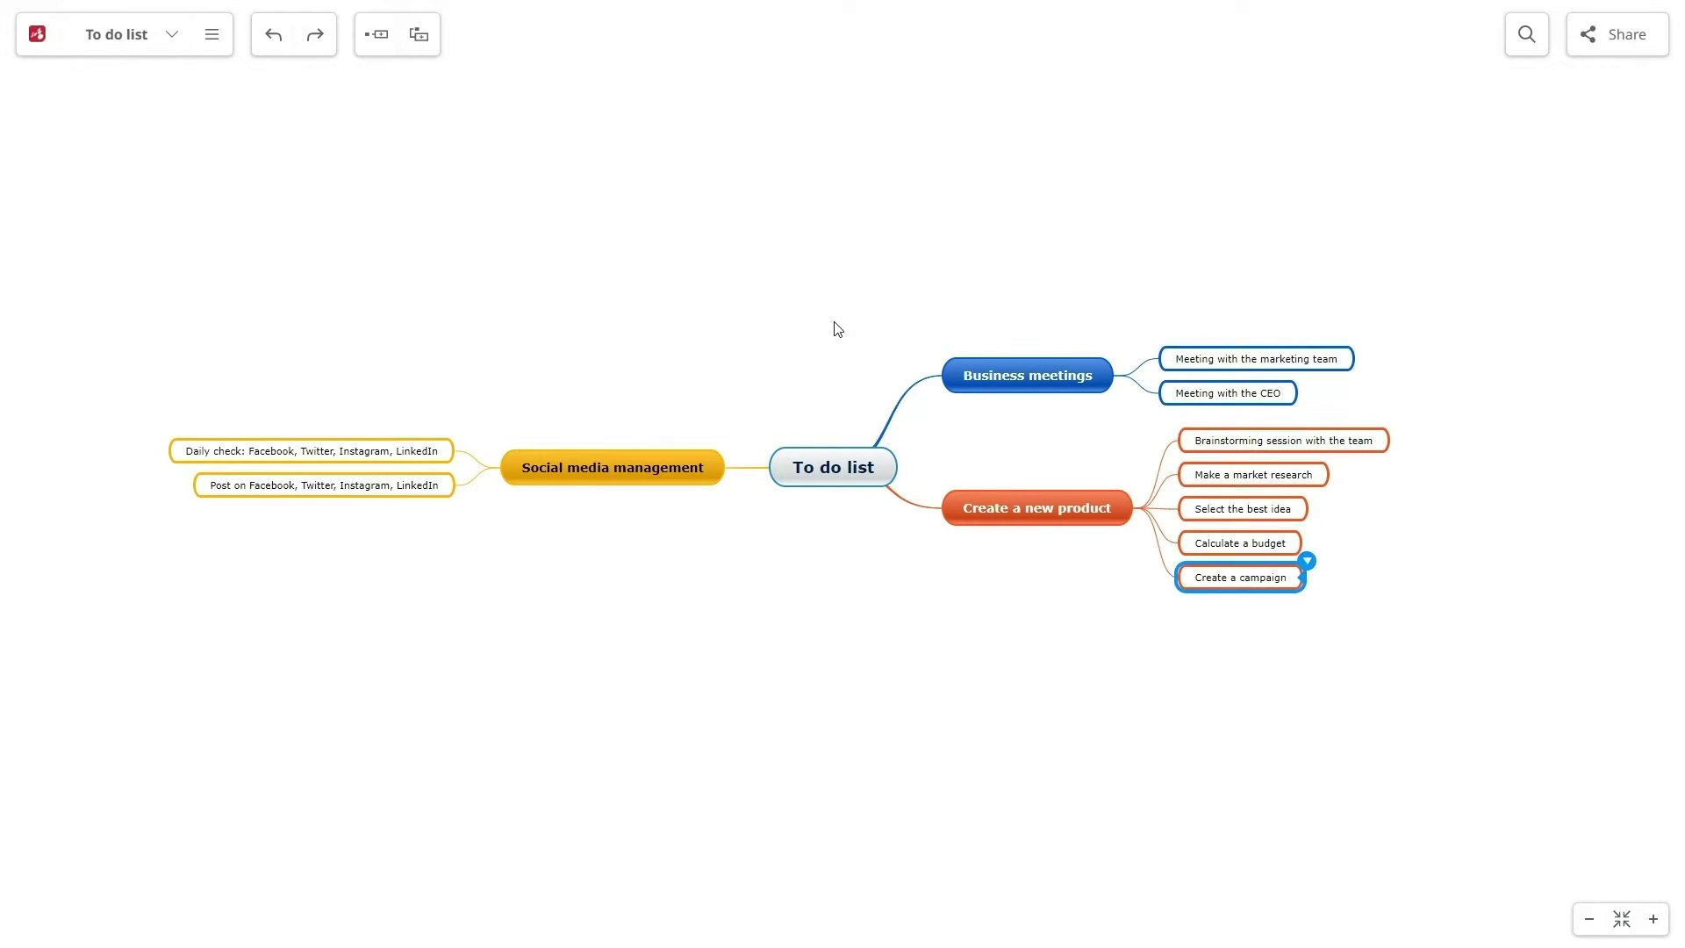
pyautogui.write('Marketing campaign on Google Ads')
# Switch to a right-sided layout and add a Twitter Ads campaign with English and French ad subtasks
pyautogui.press('Return')
pyautogui.click(1057, 415)
pyautogui.click(1016, 526)
pyautogui.press('Return')
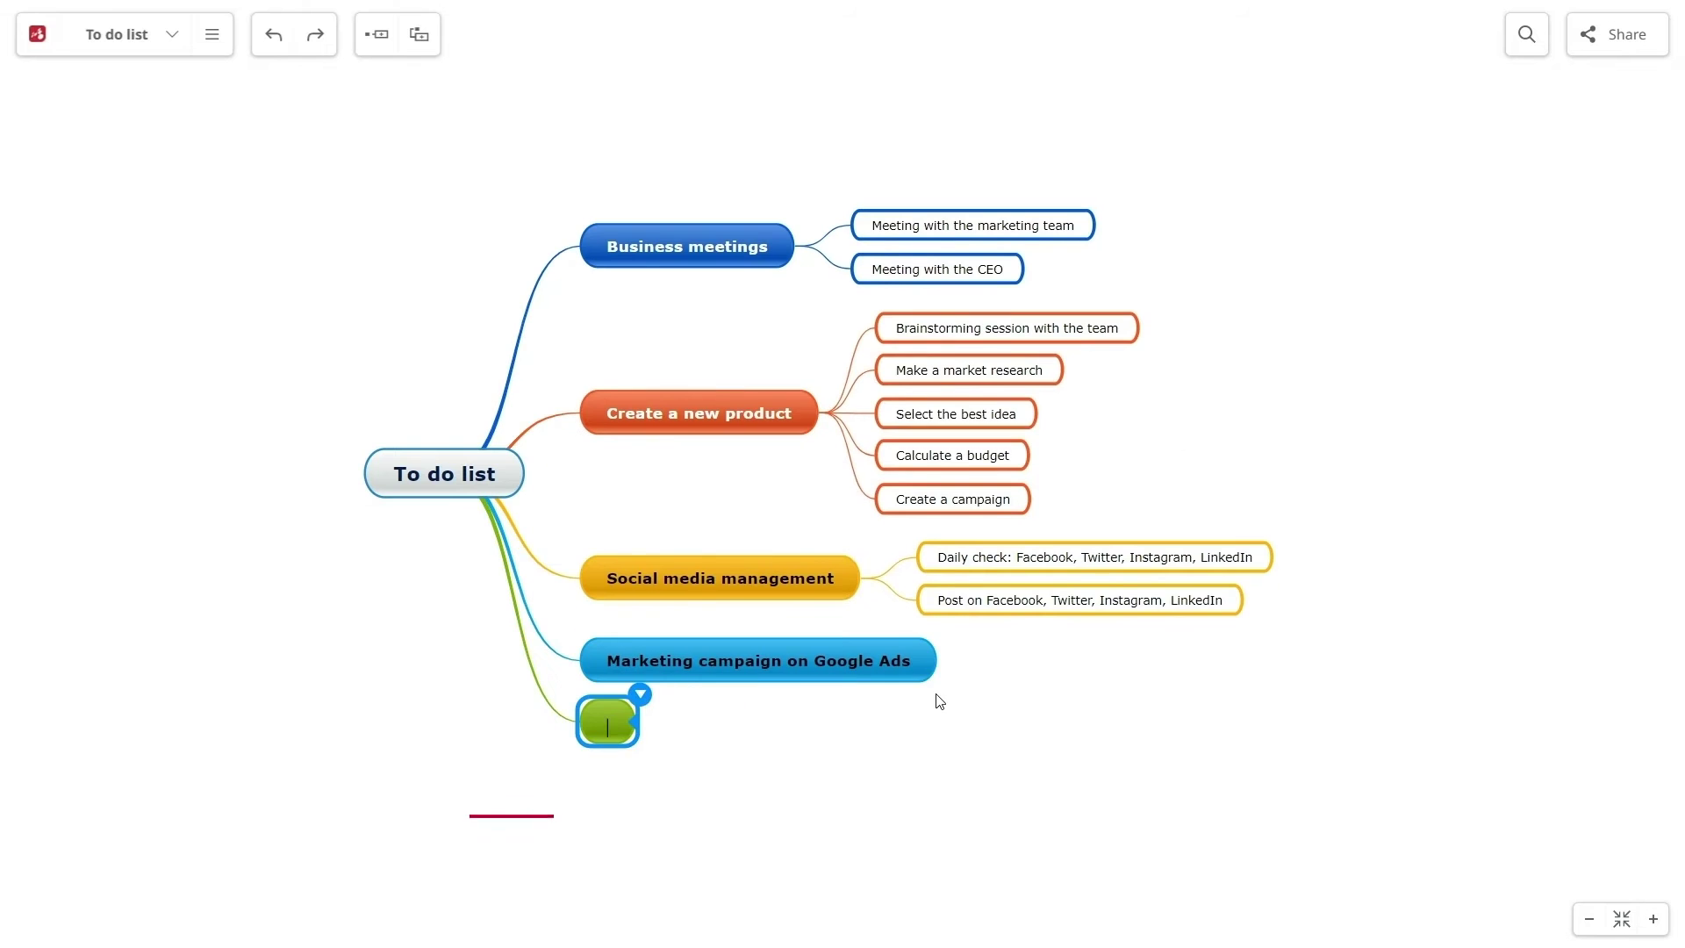
pyautogui.write('Marketing campaign on Twitter Ads')
pyautogui.press('Tab')
pyautogui.write('Create 2 Ads for English spea')
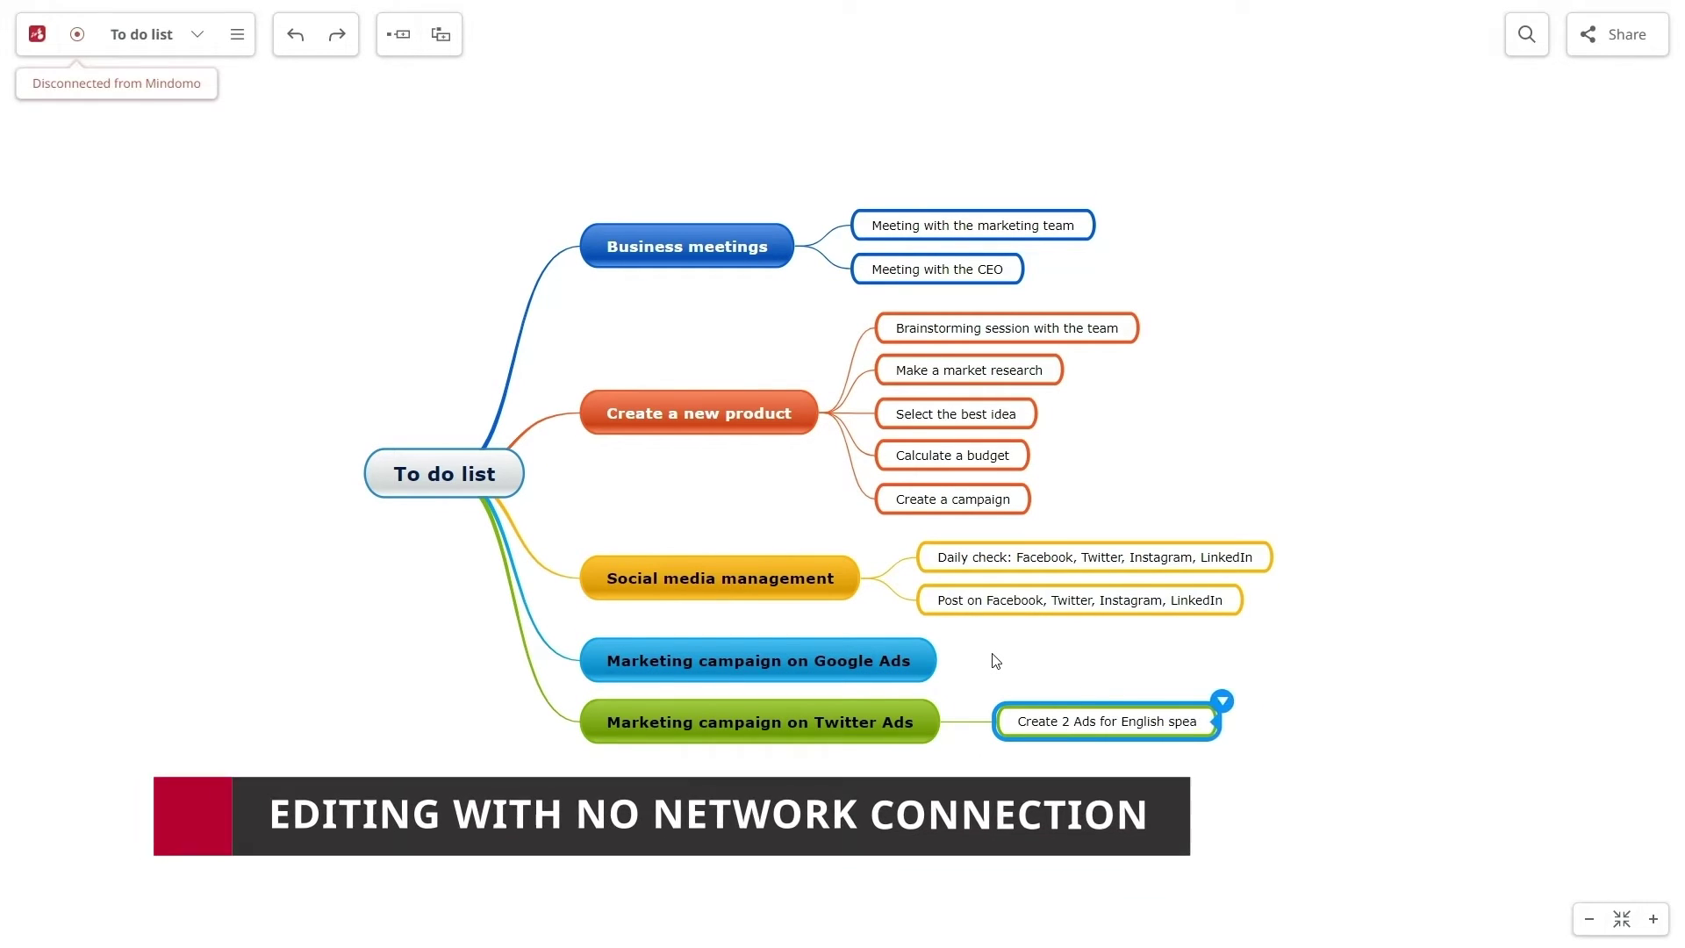
pyautogui.write('king countries')
pyautogui.press('Return')
pyautogui.write('Create 2 Ads for French speaking')
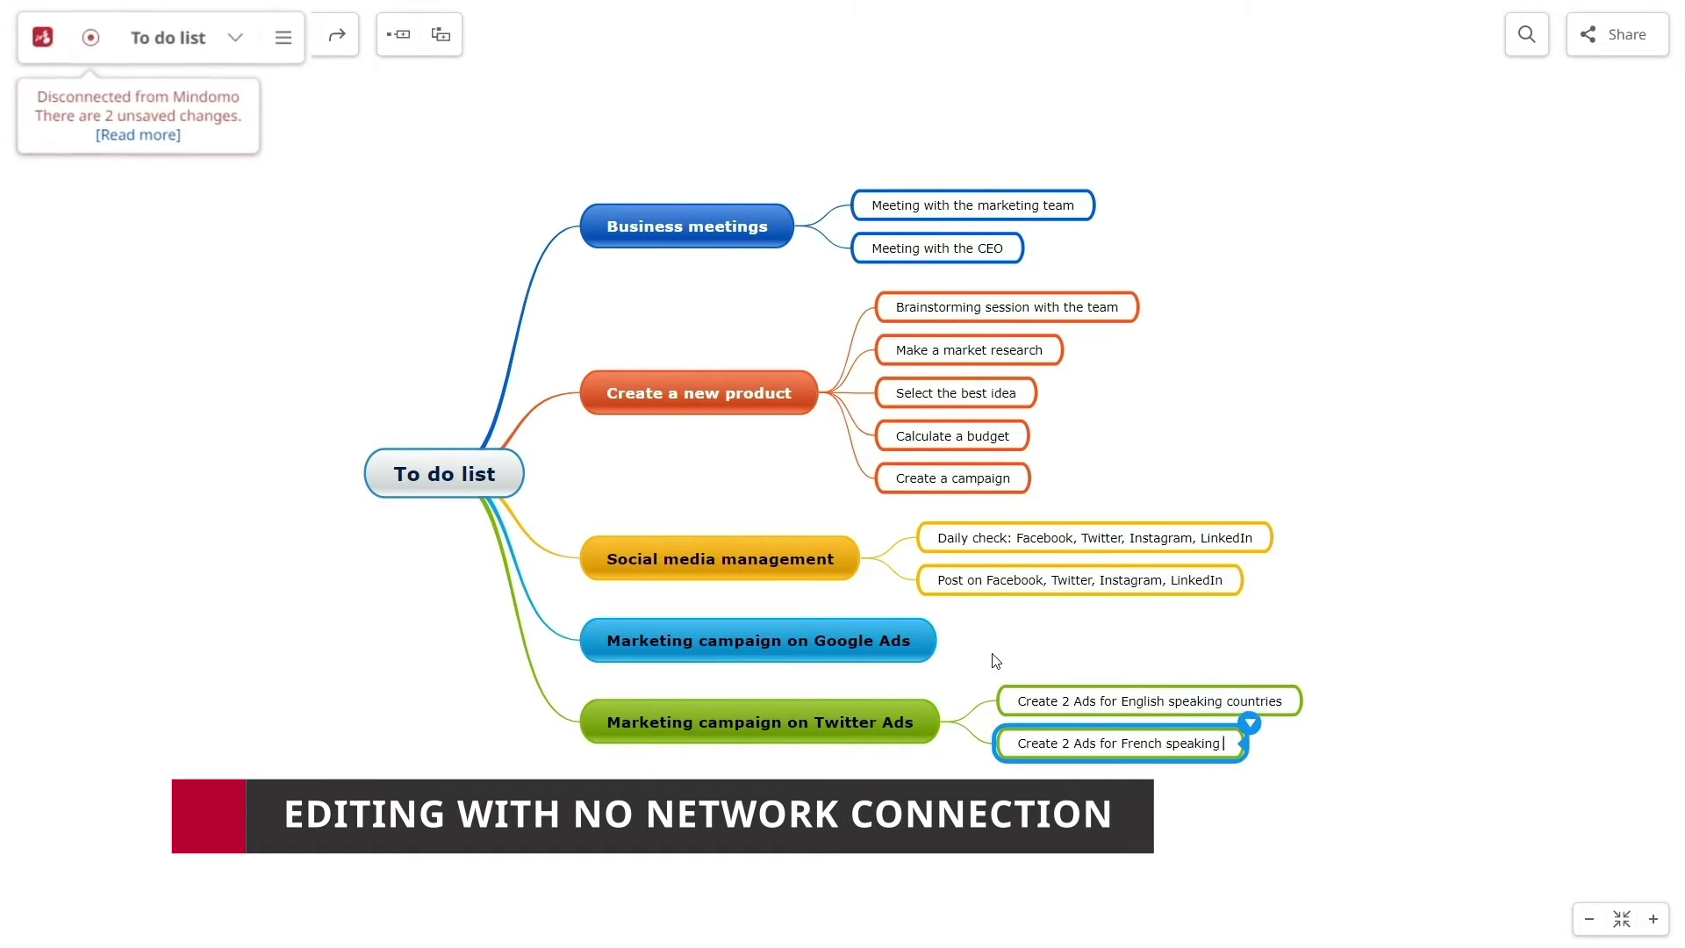
pyautogui.write(' countries')
pyautogui.click(1405, 382)
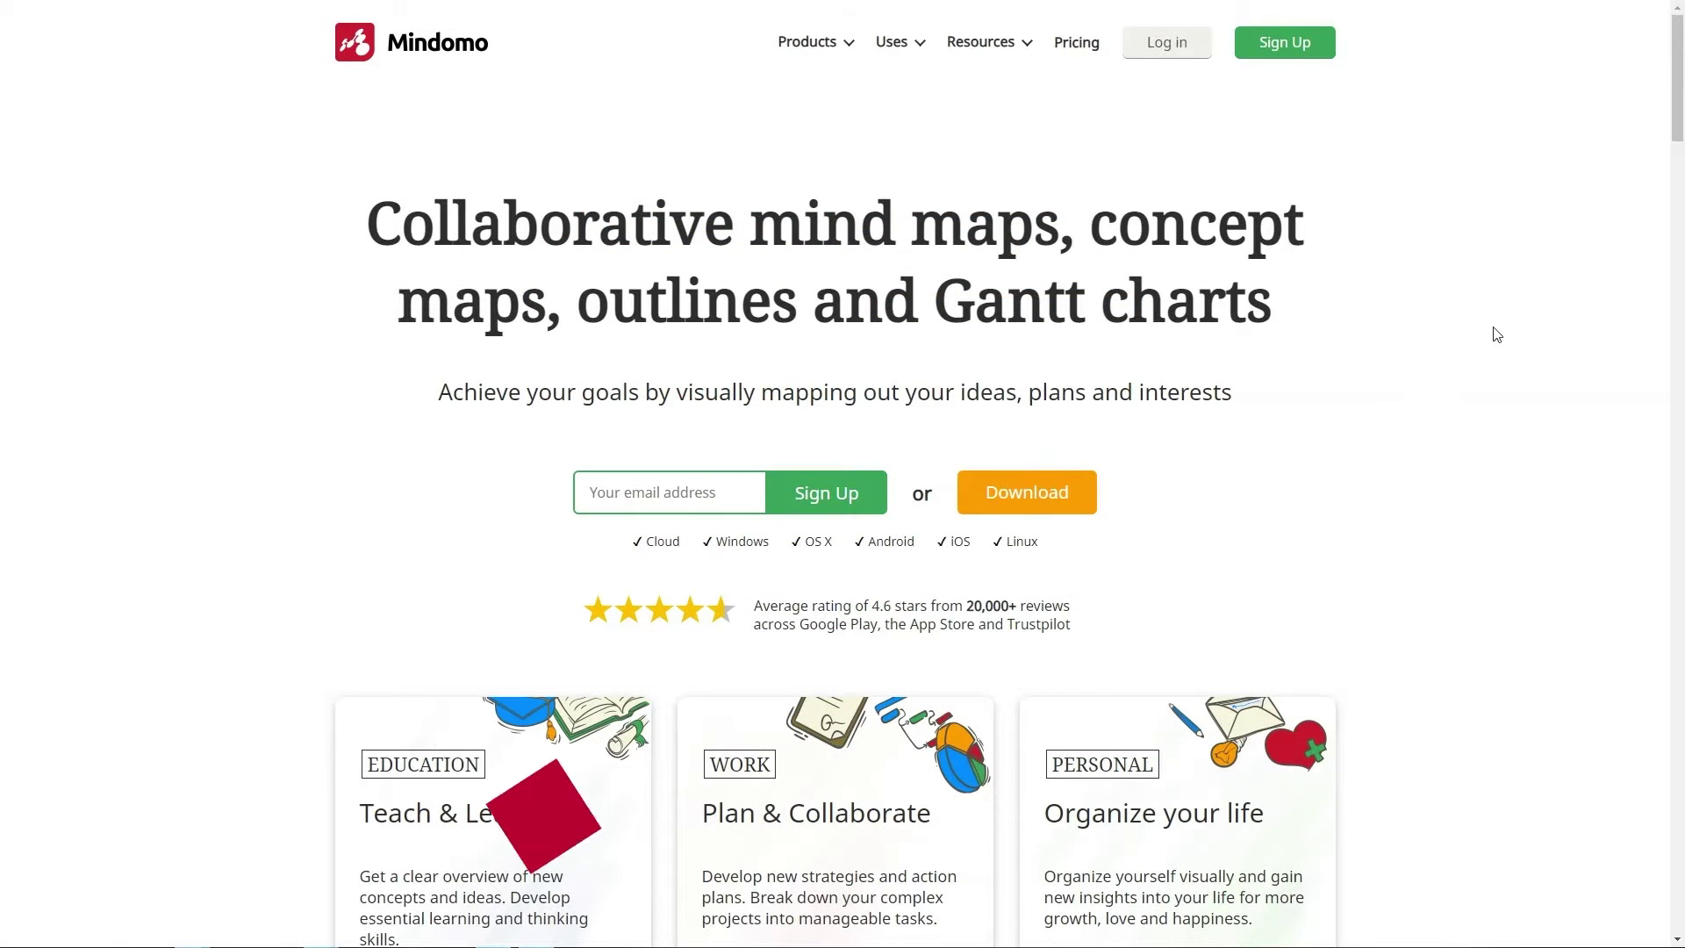
# Download the Mindomo Free desktop installer for Windows 64-bit (Mindomo_v.9.5.8_x64.exe)
pyautogui.moveTo(821, 43)
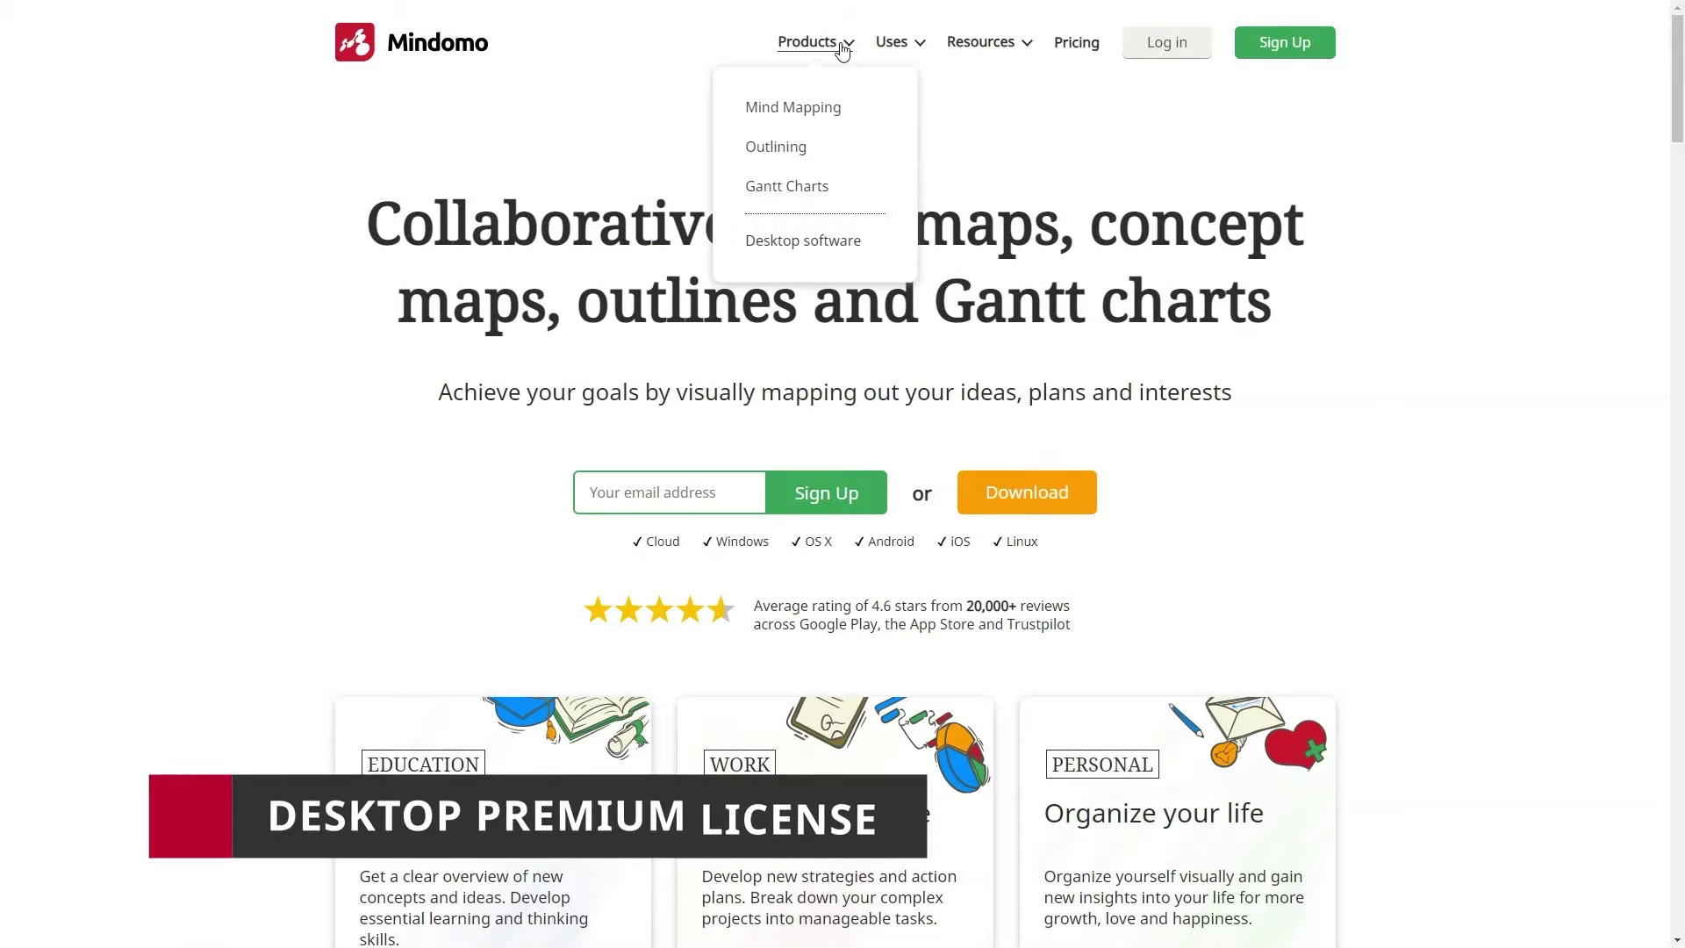
pyautogui.click(845, 243)
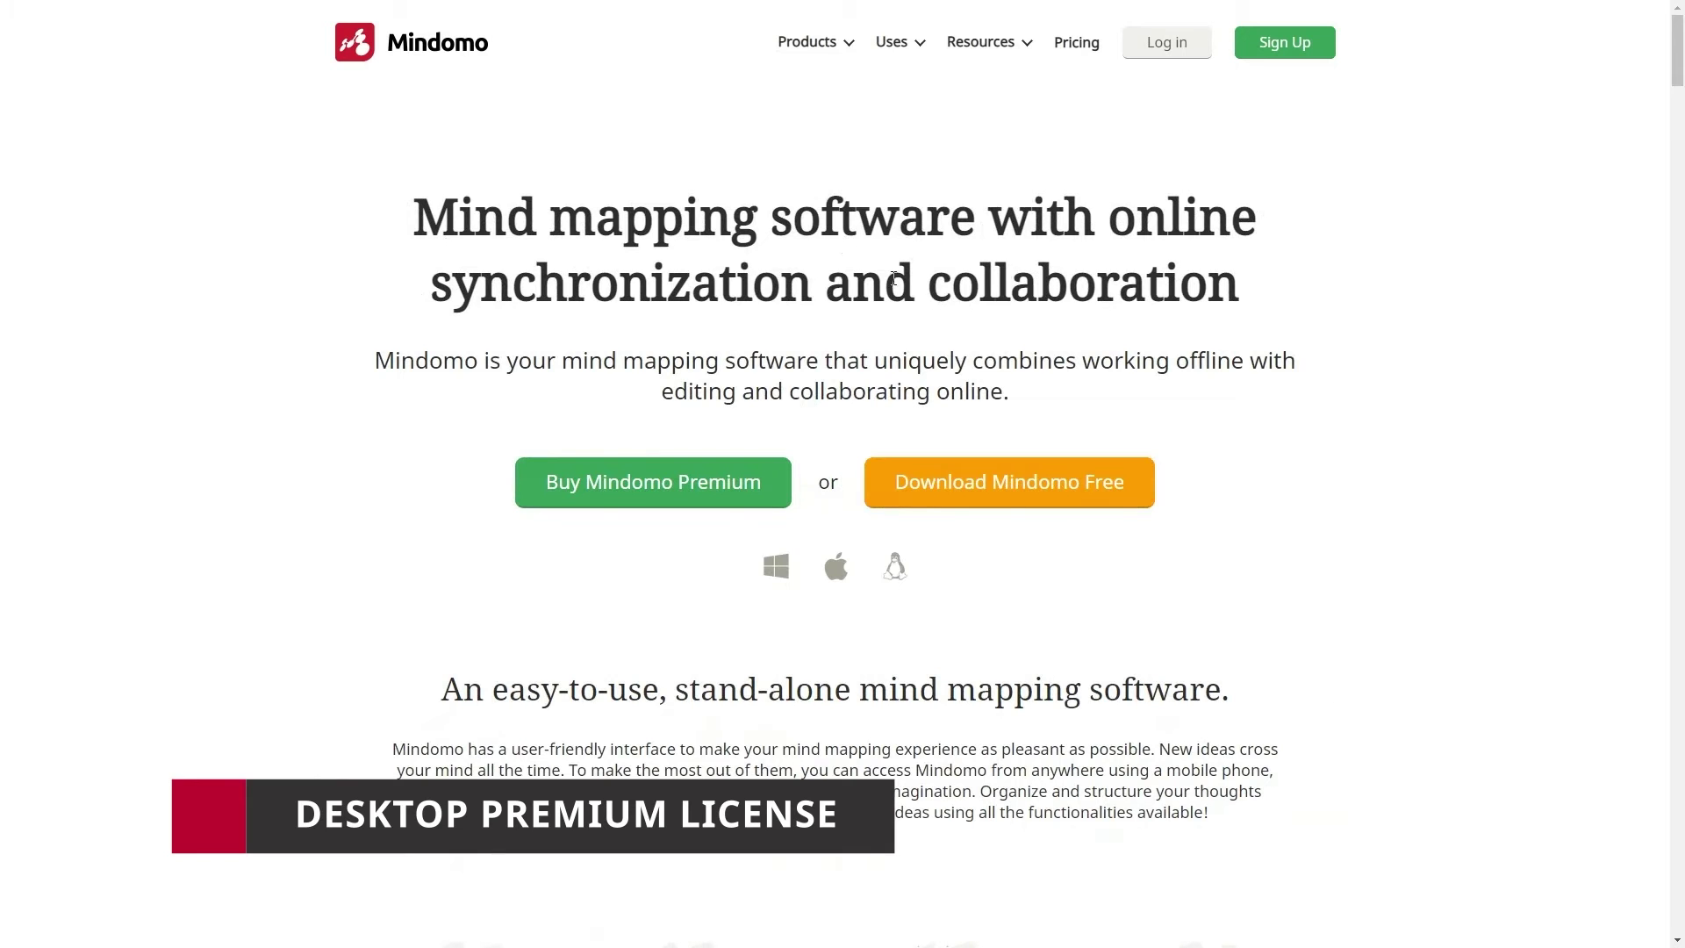
pyautogui.click(1097, 468)
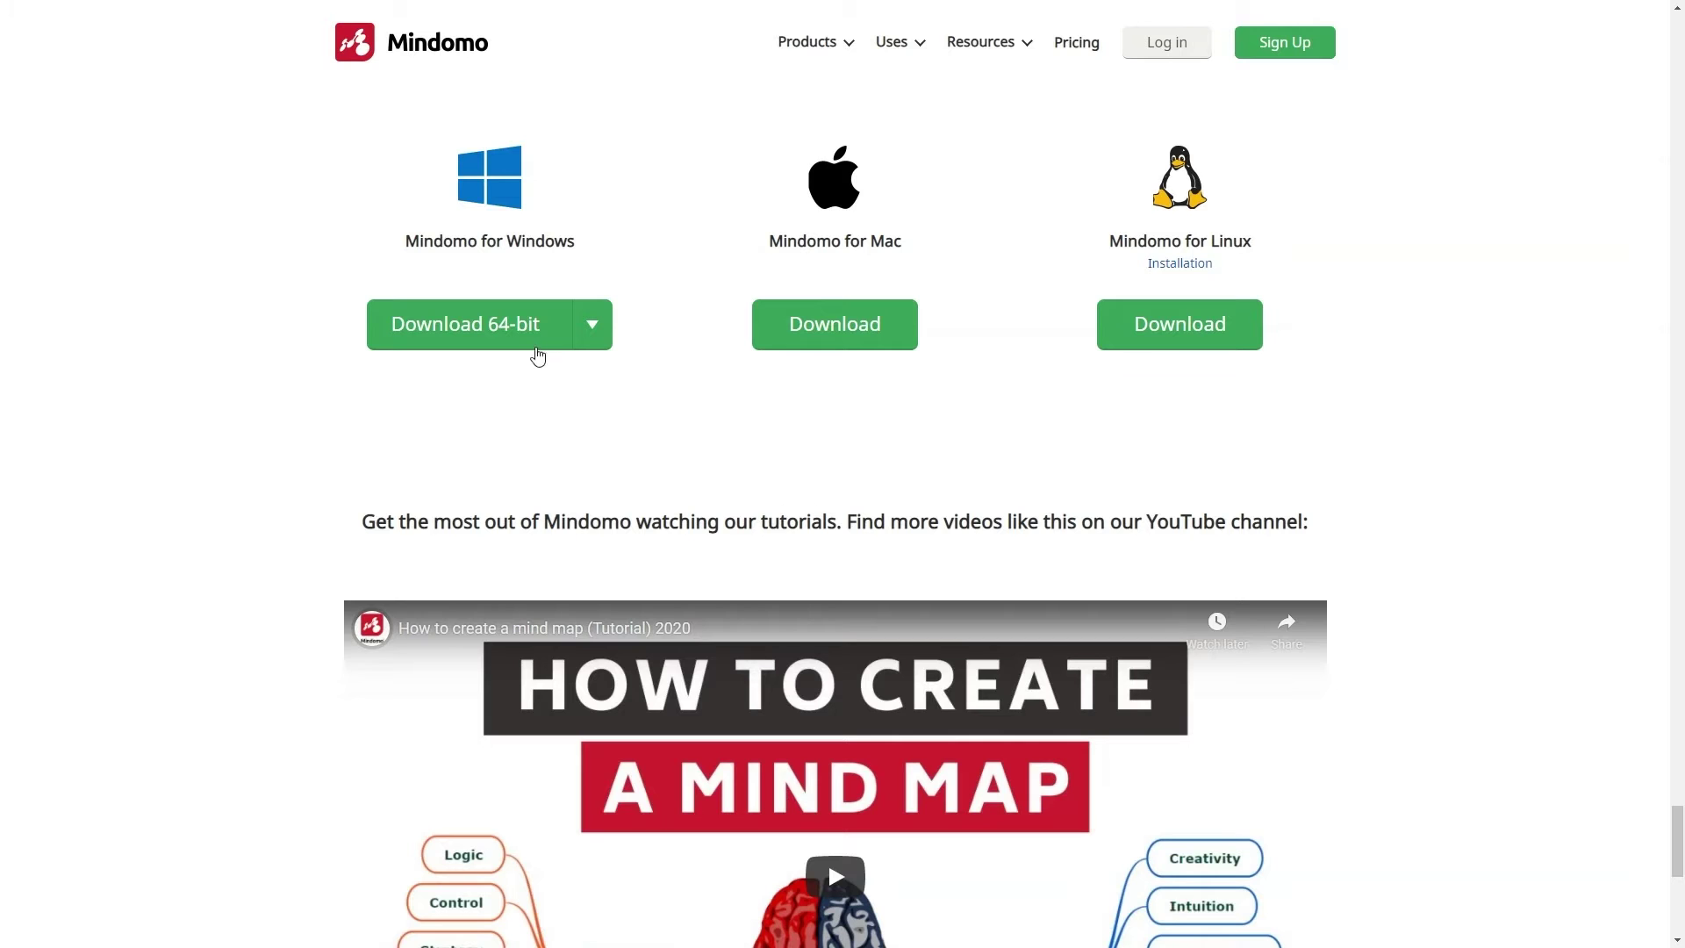
pyautogui.click(533, 340)
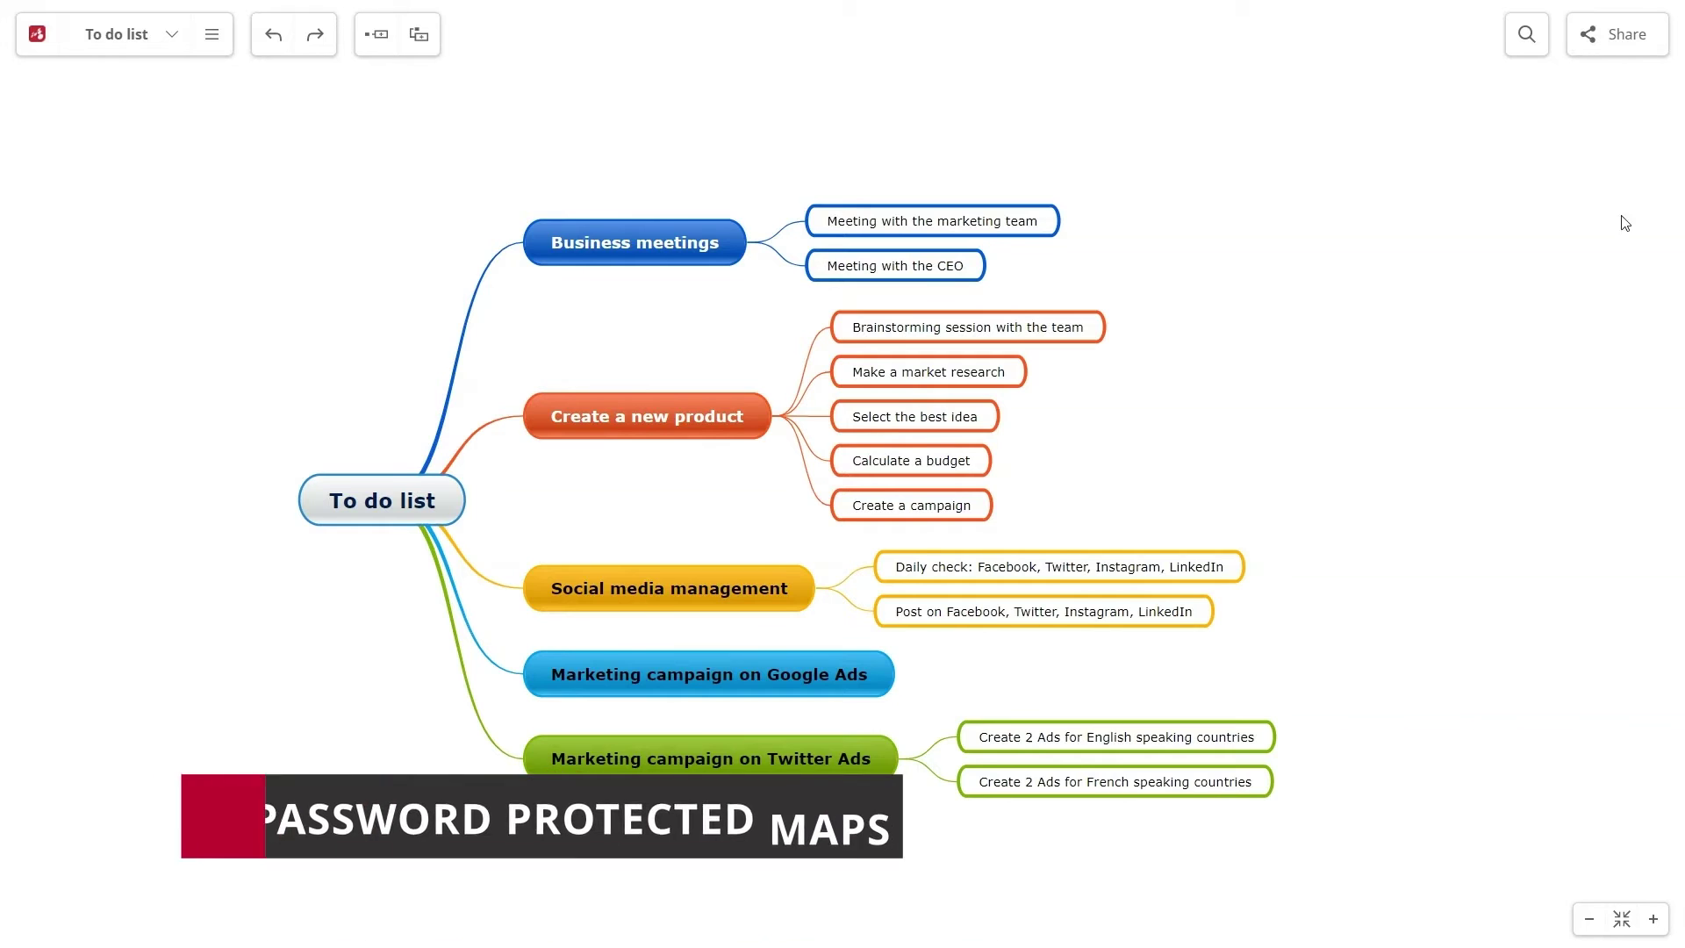
# Set and confirm a password on the To do list map through Share's Password Protection
pyautogui.click(1618, 34)
pyautogui.click(689, 381)
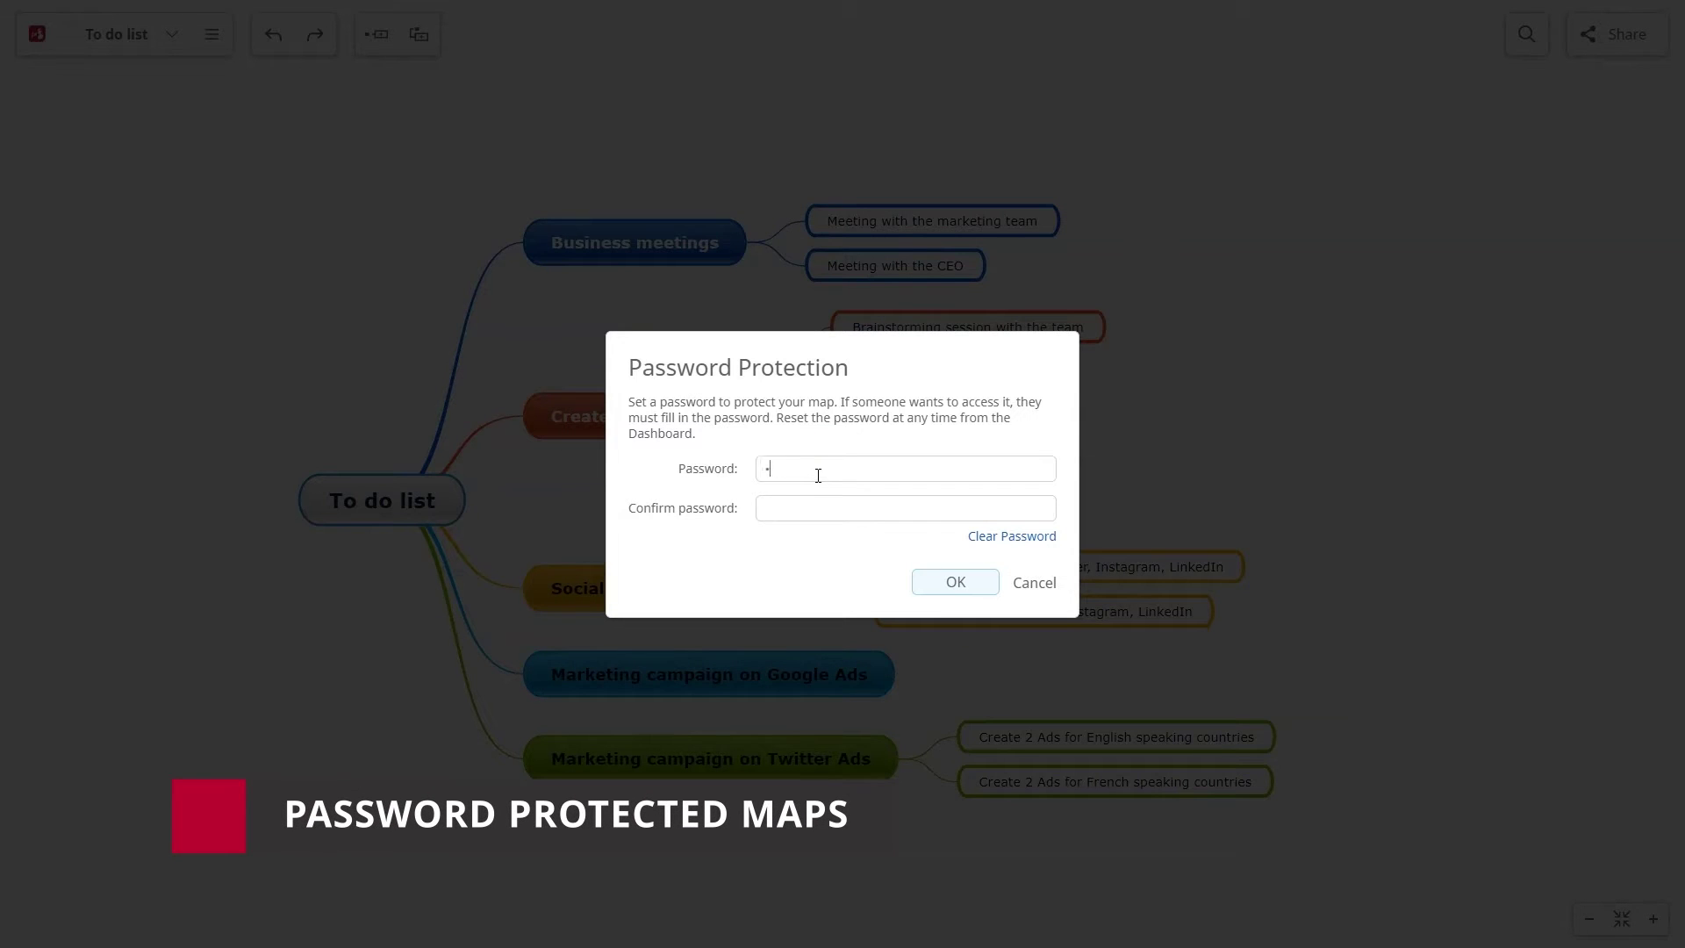
pyautogui.click(932, 577)
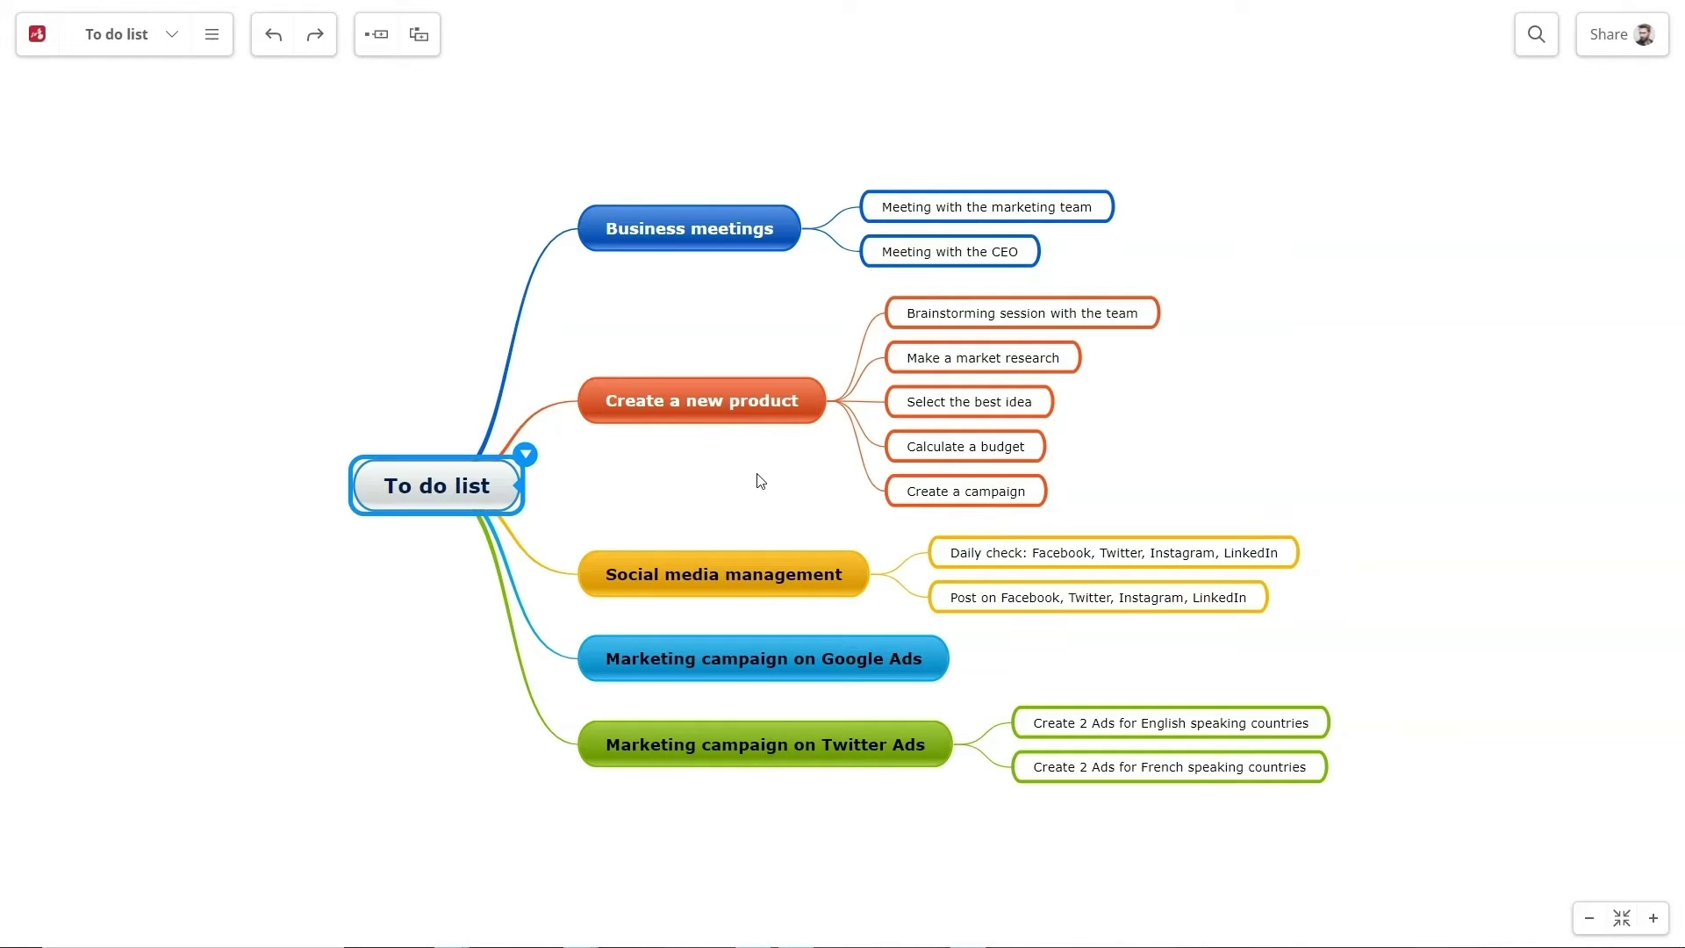
# Close the map and download a Zip backup of all maps in Freemind and Mindomo formats
pyautogui.click(39, 35)
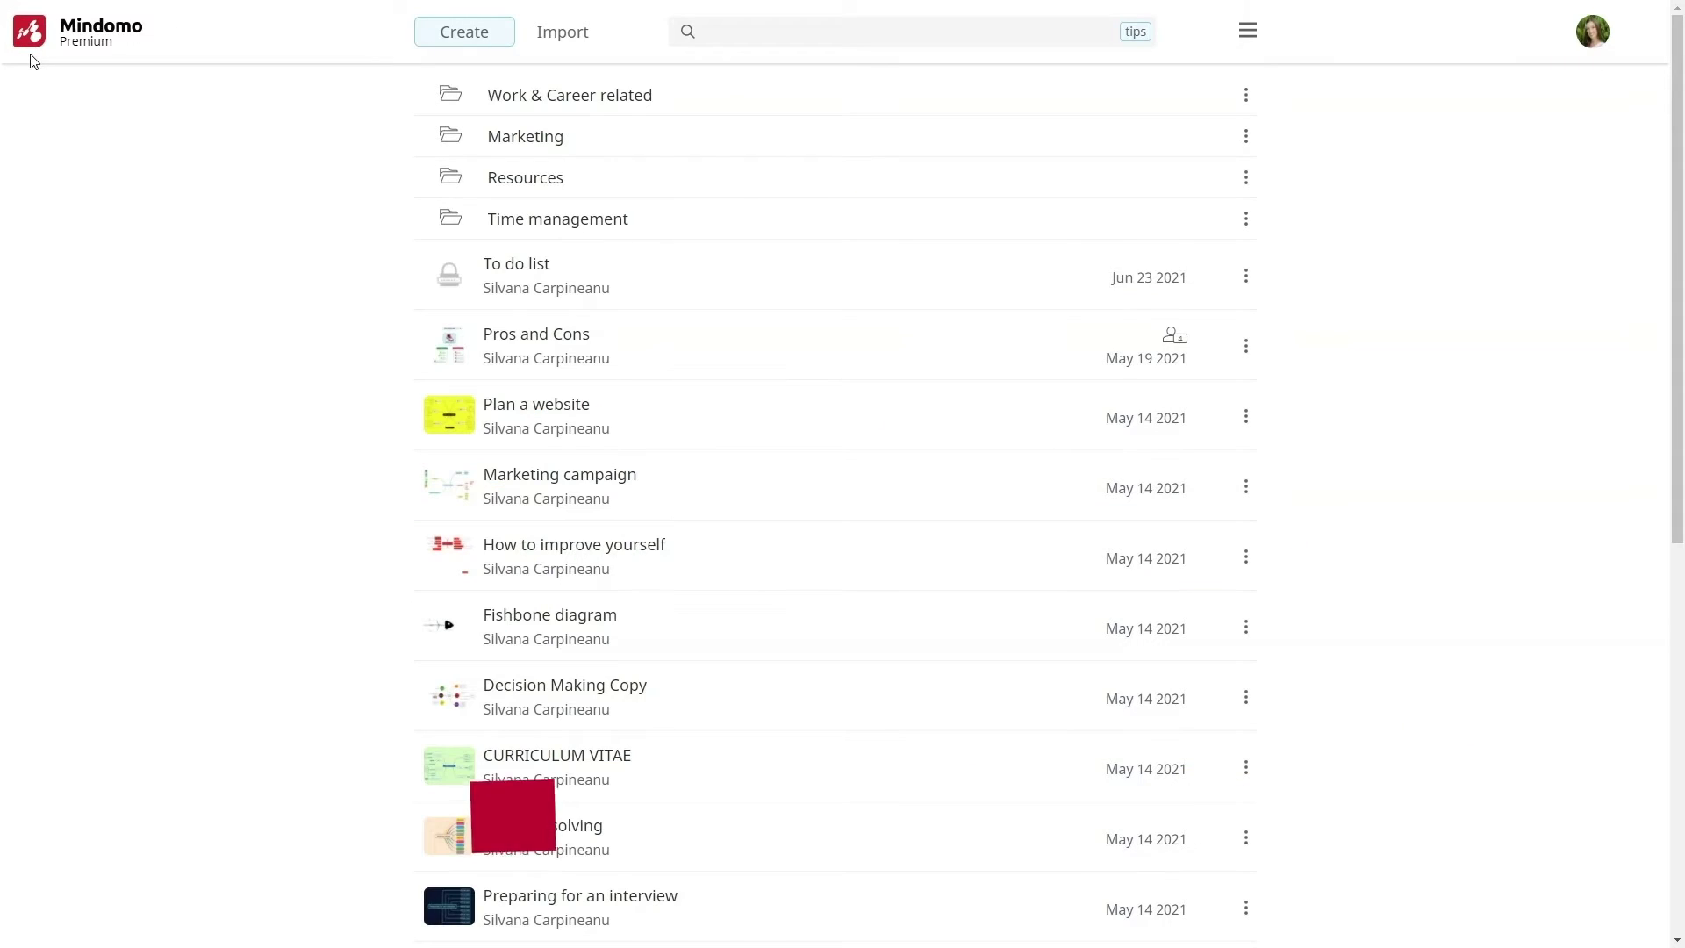
pyautogui.click(1607, 40)
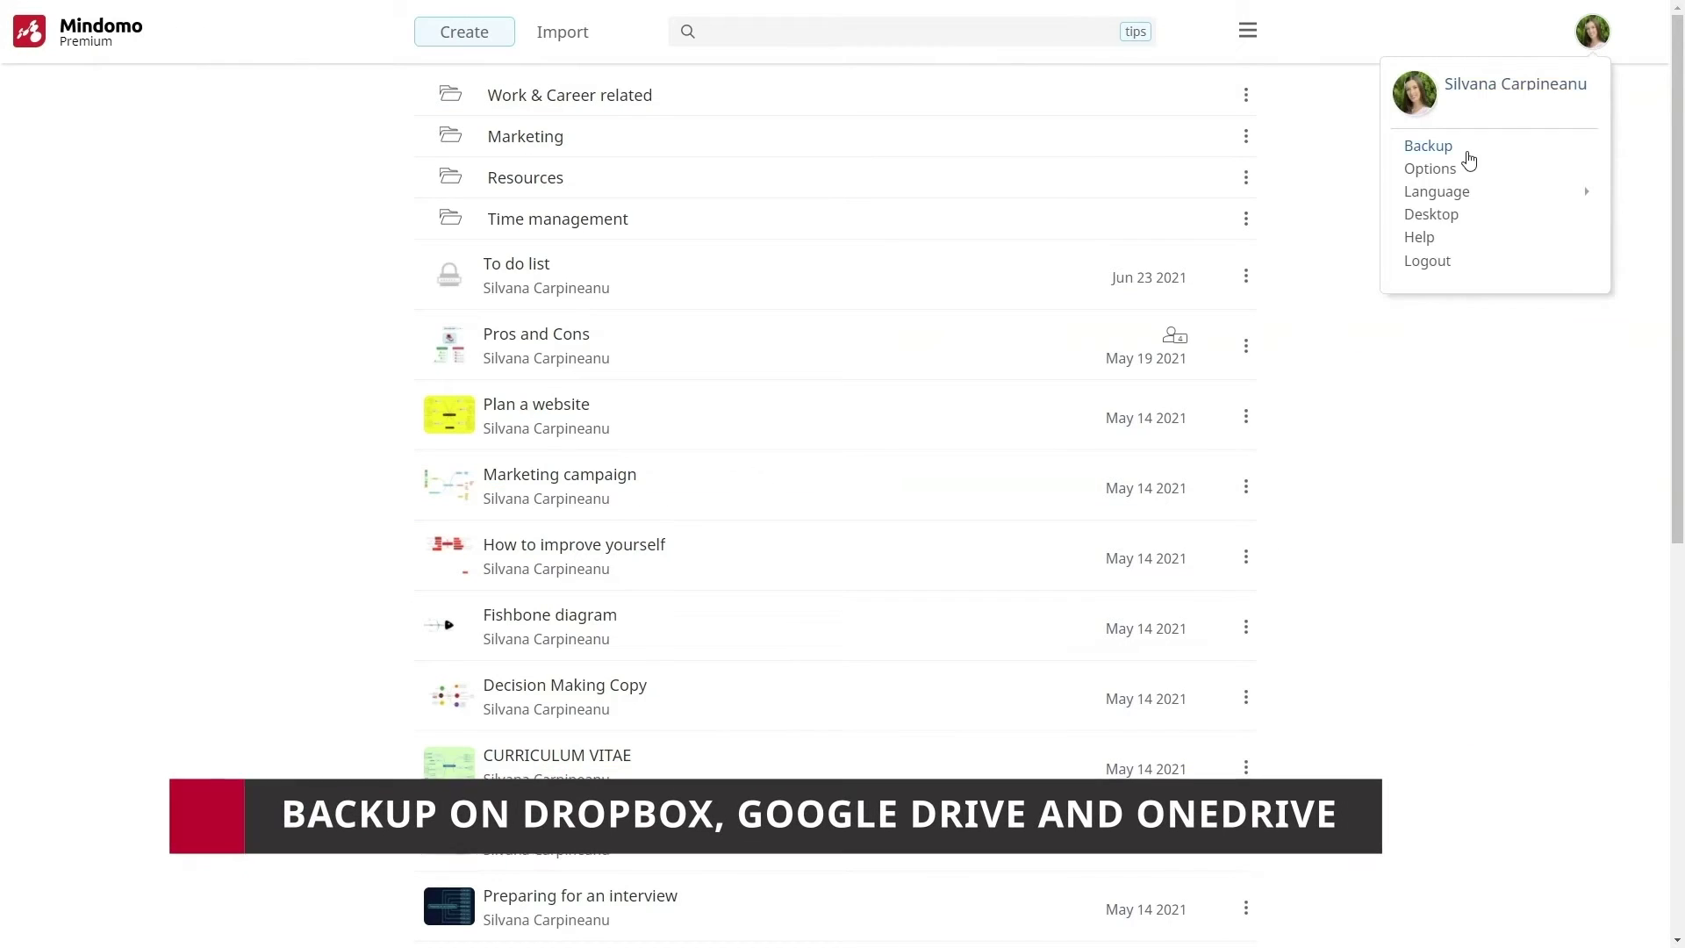
pyautogui.click(1467, 149)
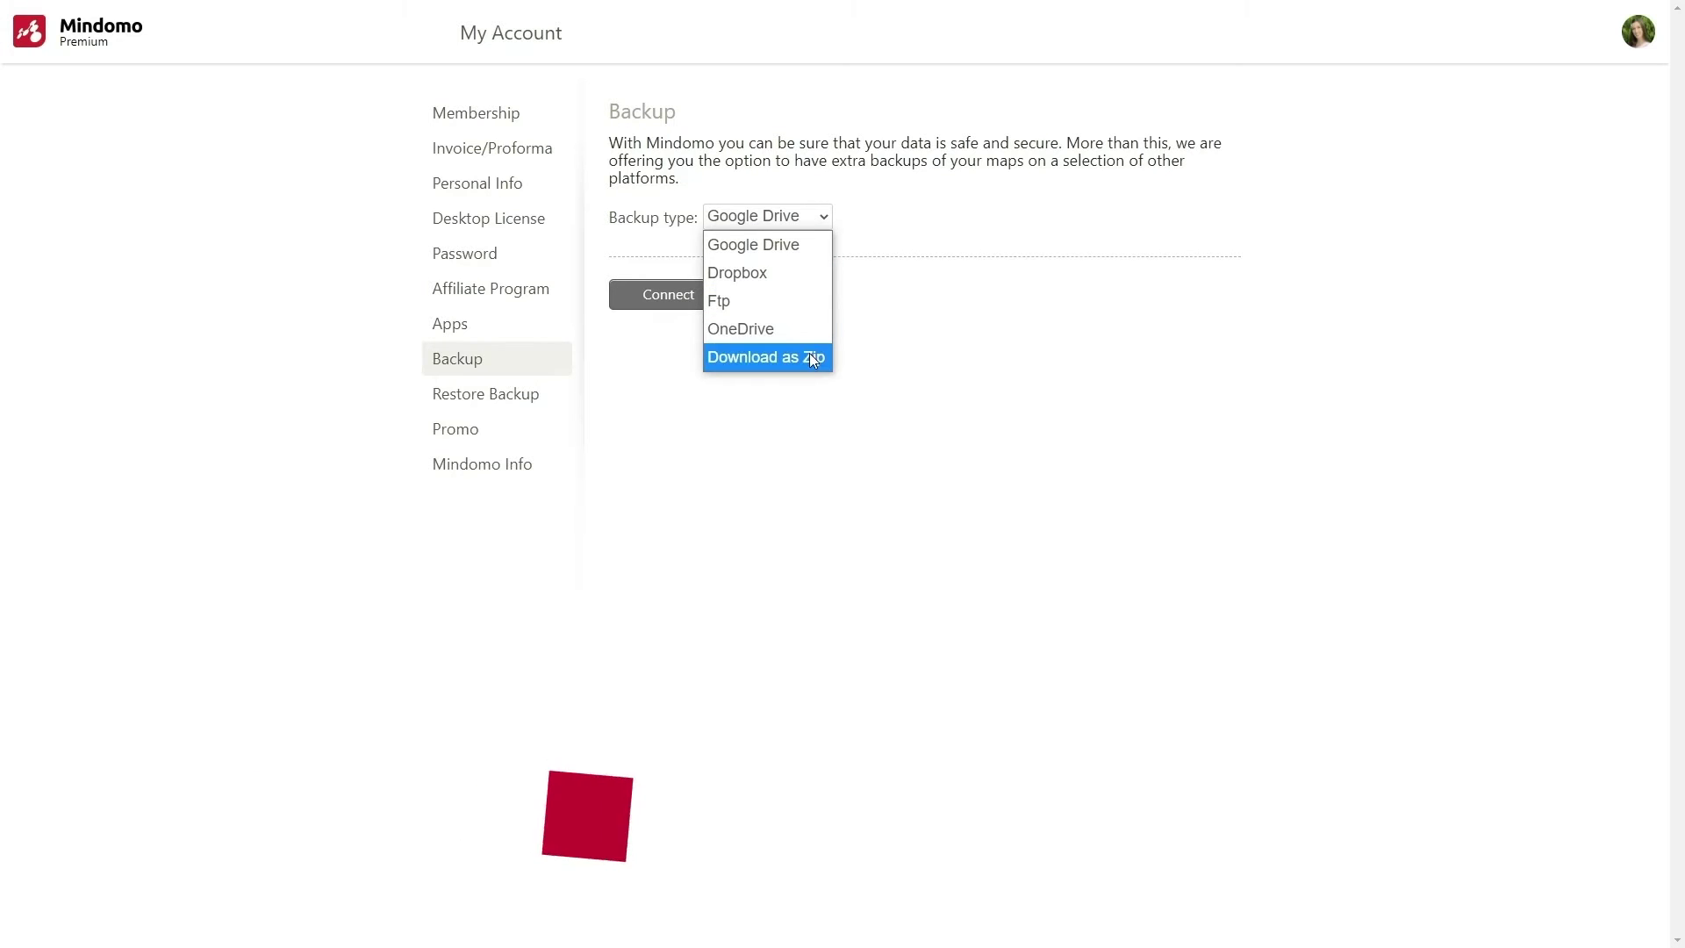
pyautogui.click(809, 353)
pyautogui.click(705, 270)
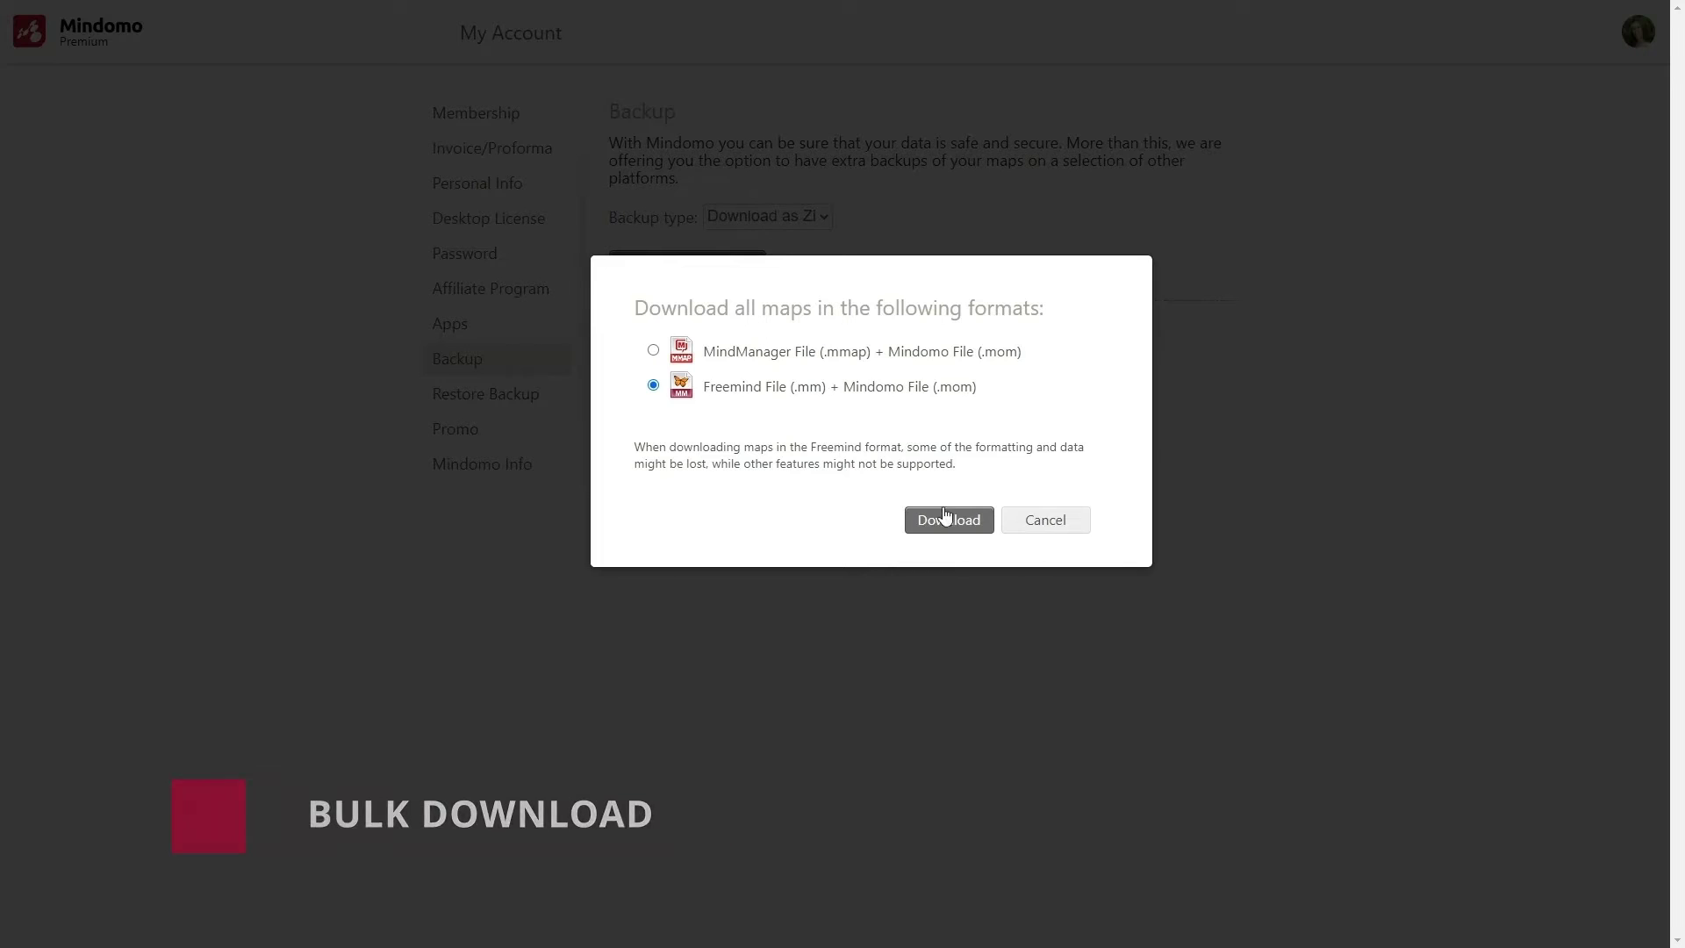
pyautogui.click(950, 520)
pyautogui.click(884, 787)
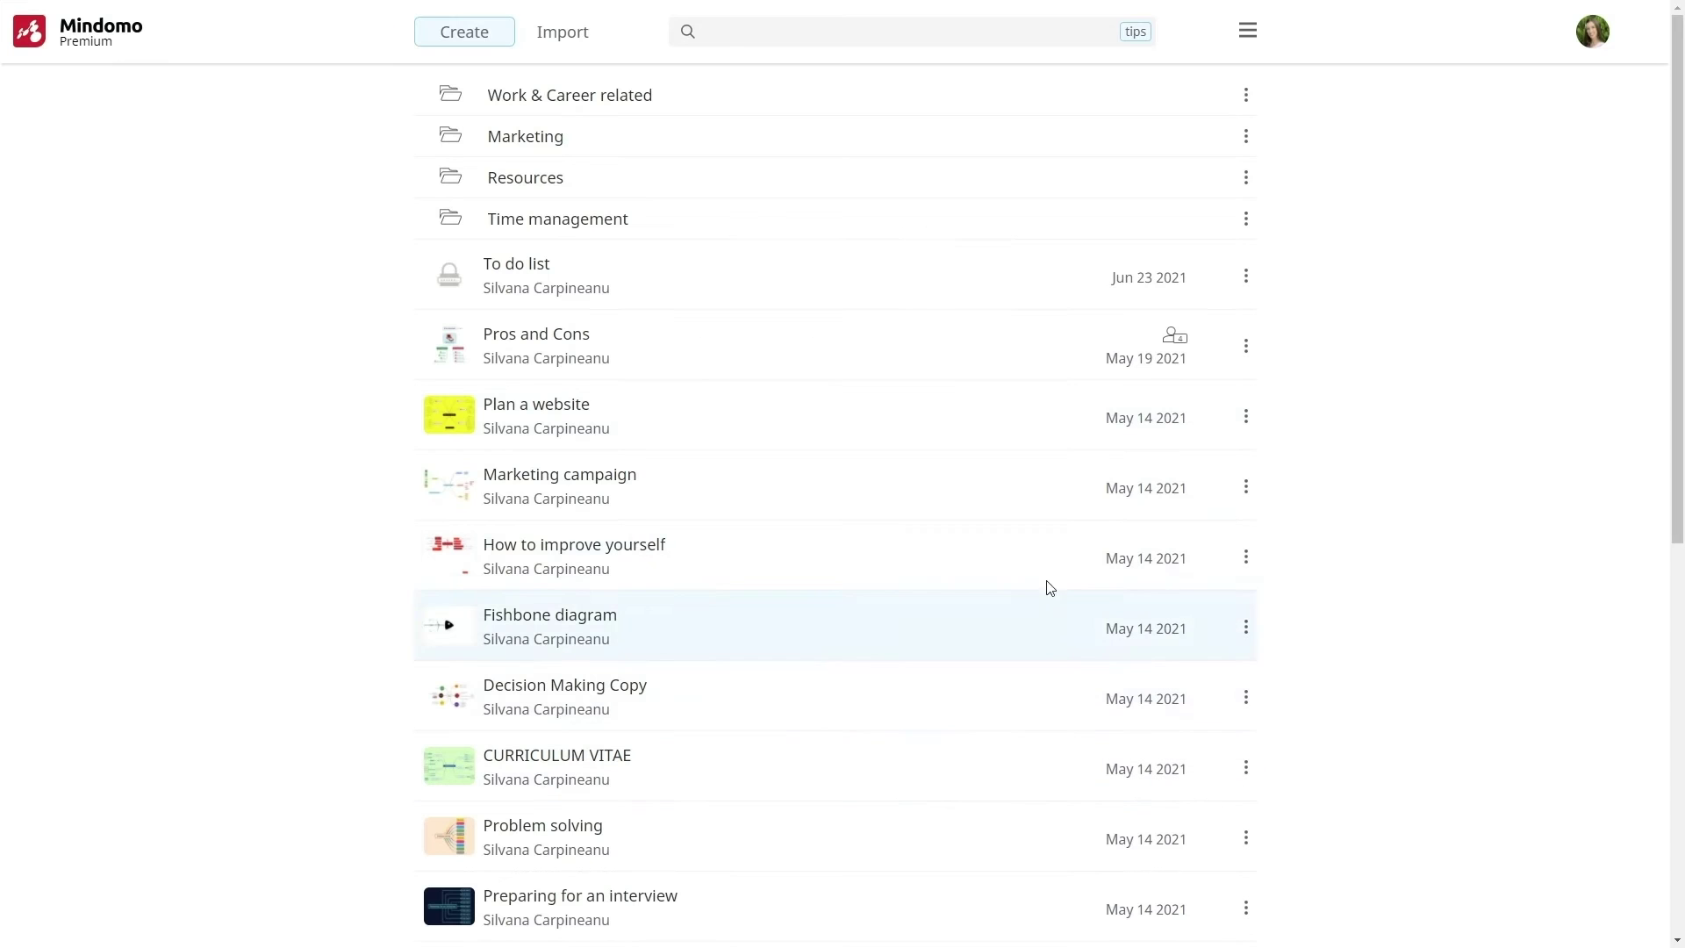
# Copy the iCal Task Feed address and close its dialog
pyautogui.click(1248, 30)
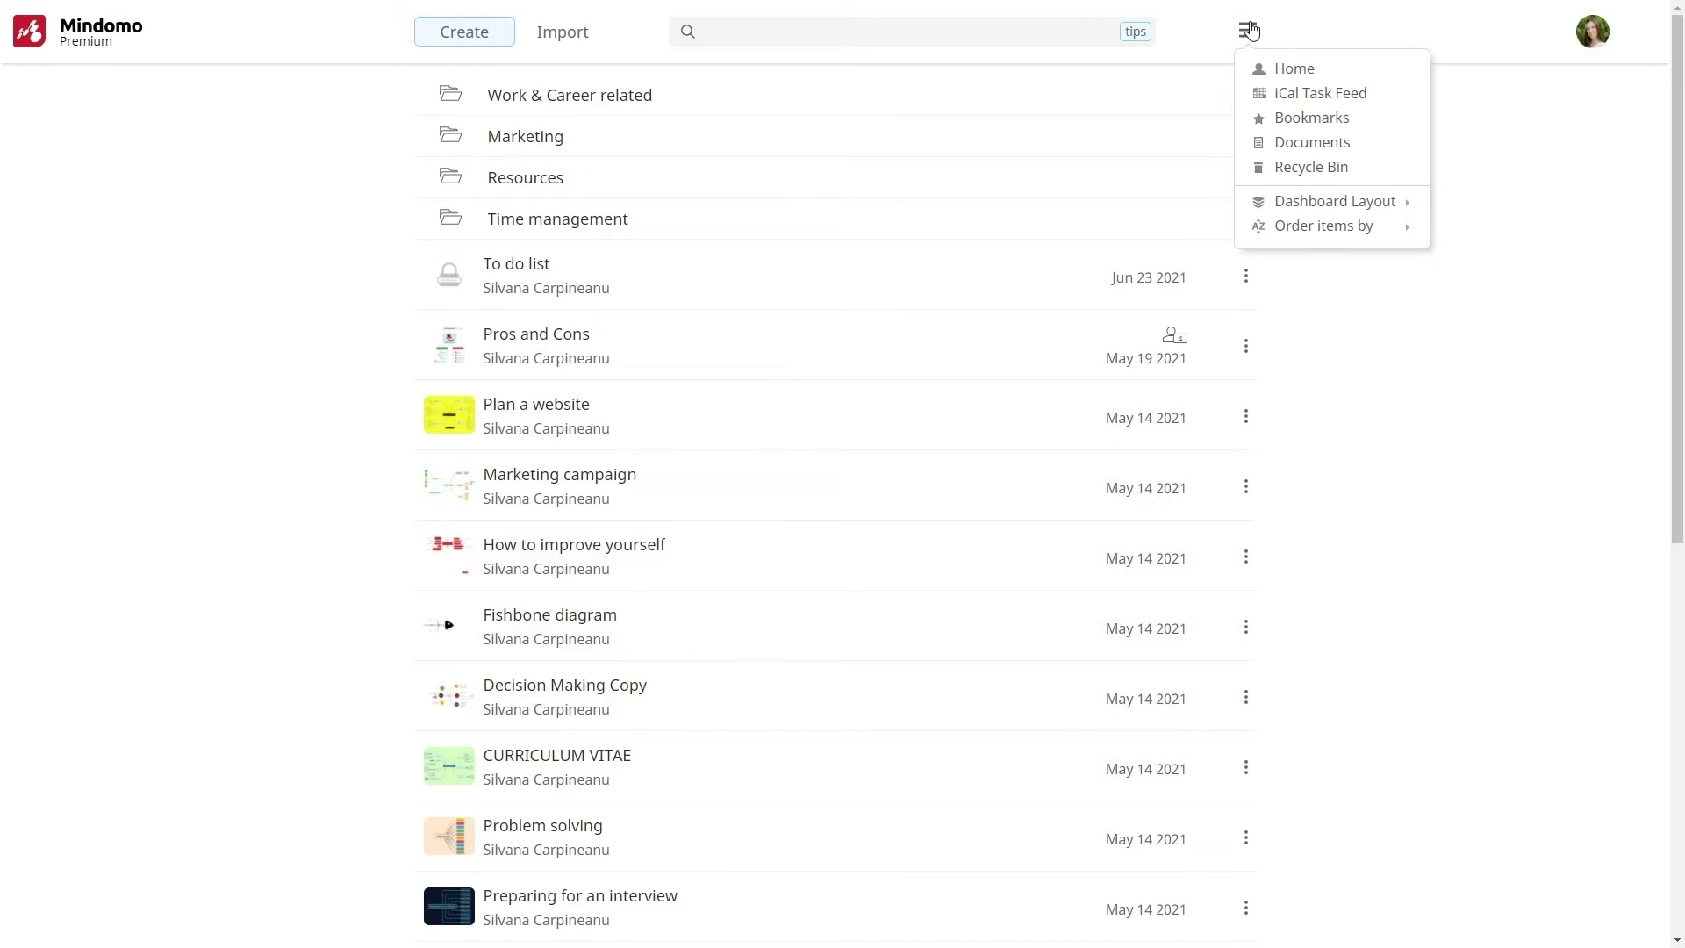
pyautogui.click(1288, 93)
pyautogui.click(947, 490)
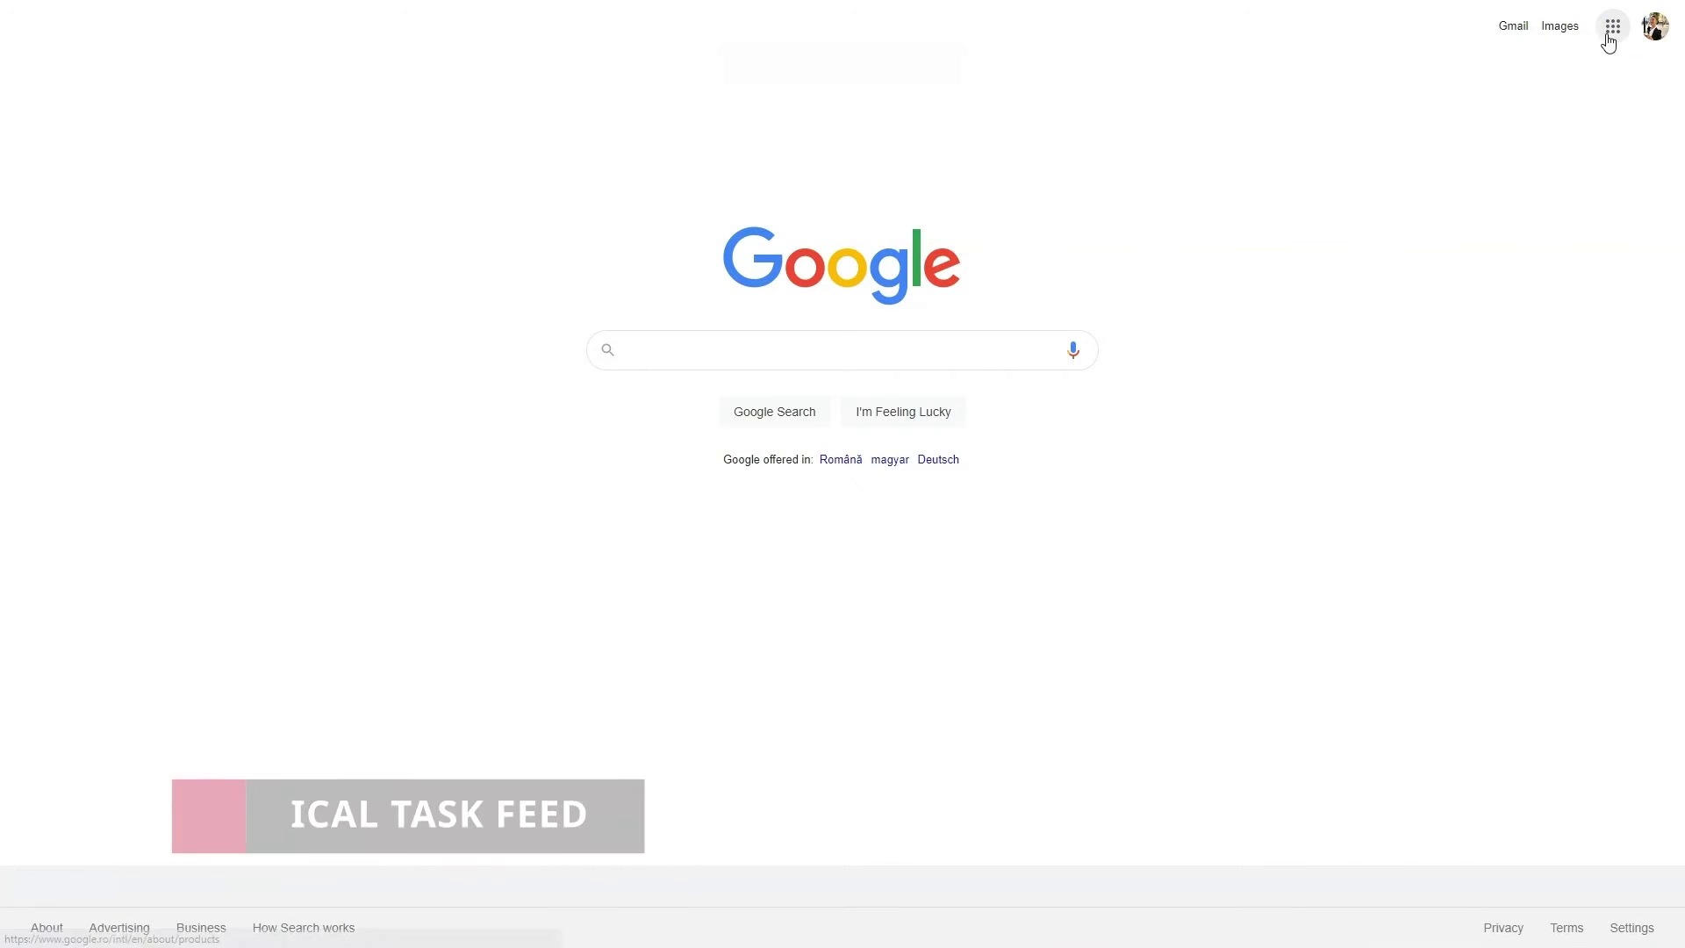
# In Google Calendar, add another calendar From URL using the pasted Mindomo task feed address
pyautogui.click(1610, 28)
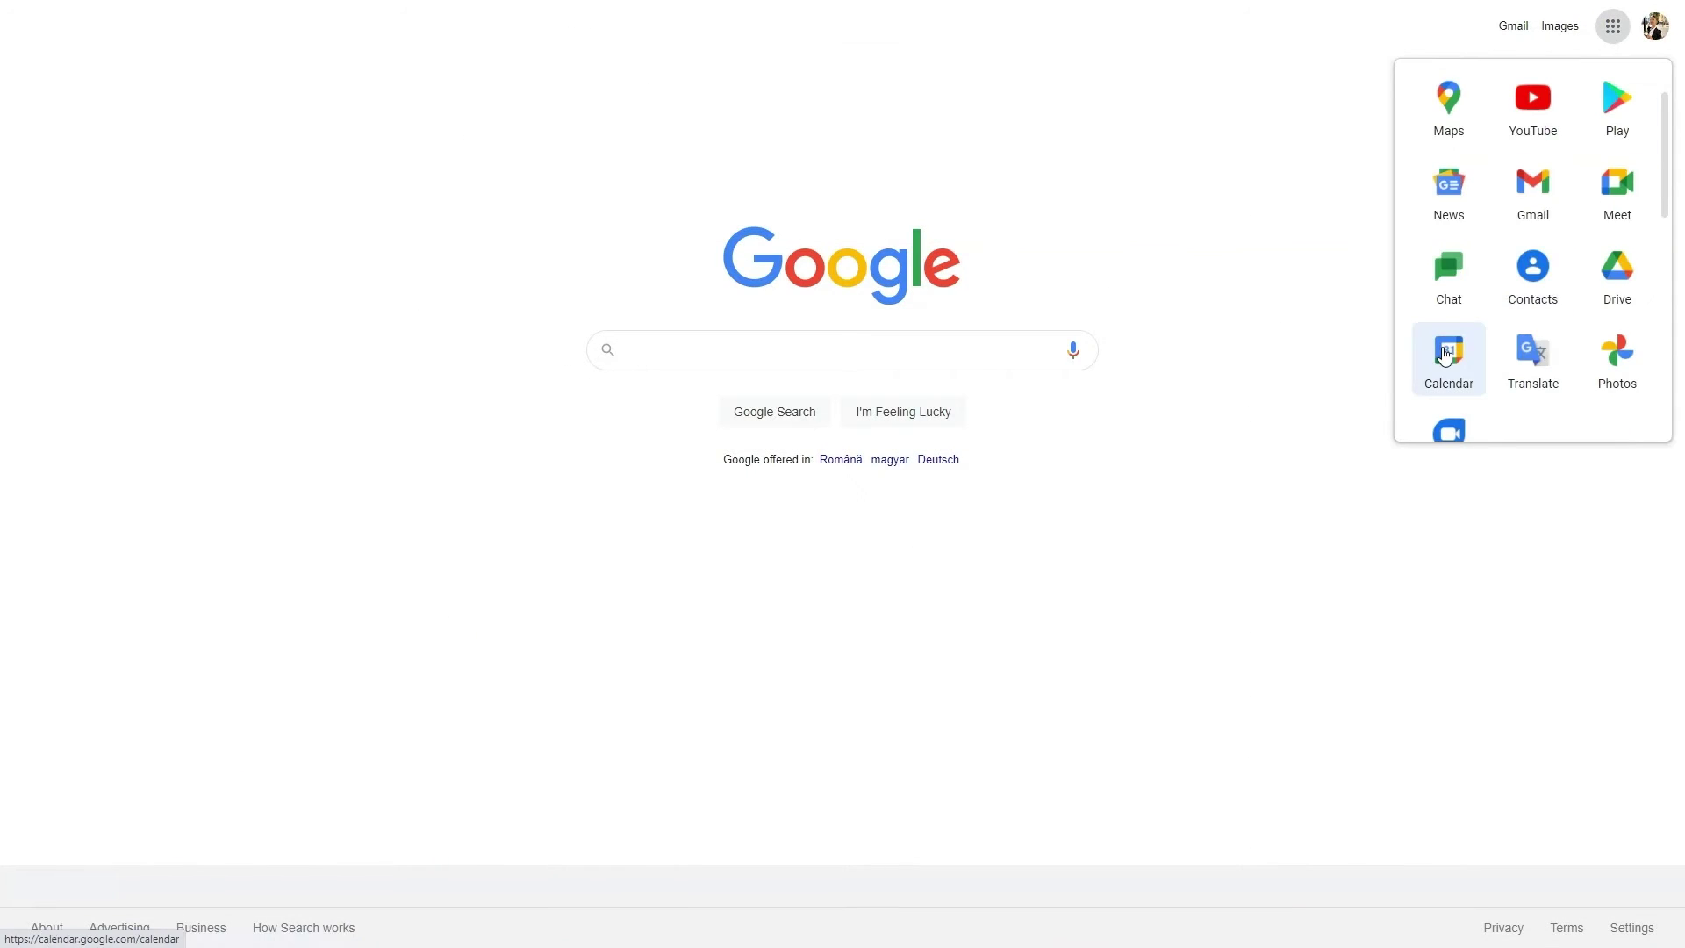
pyautogui.click(1447, 356)
pyautogui.click(160, 553)
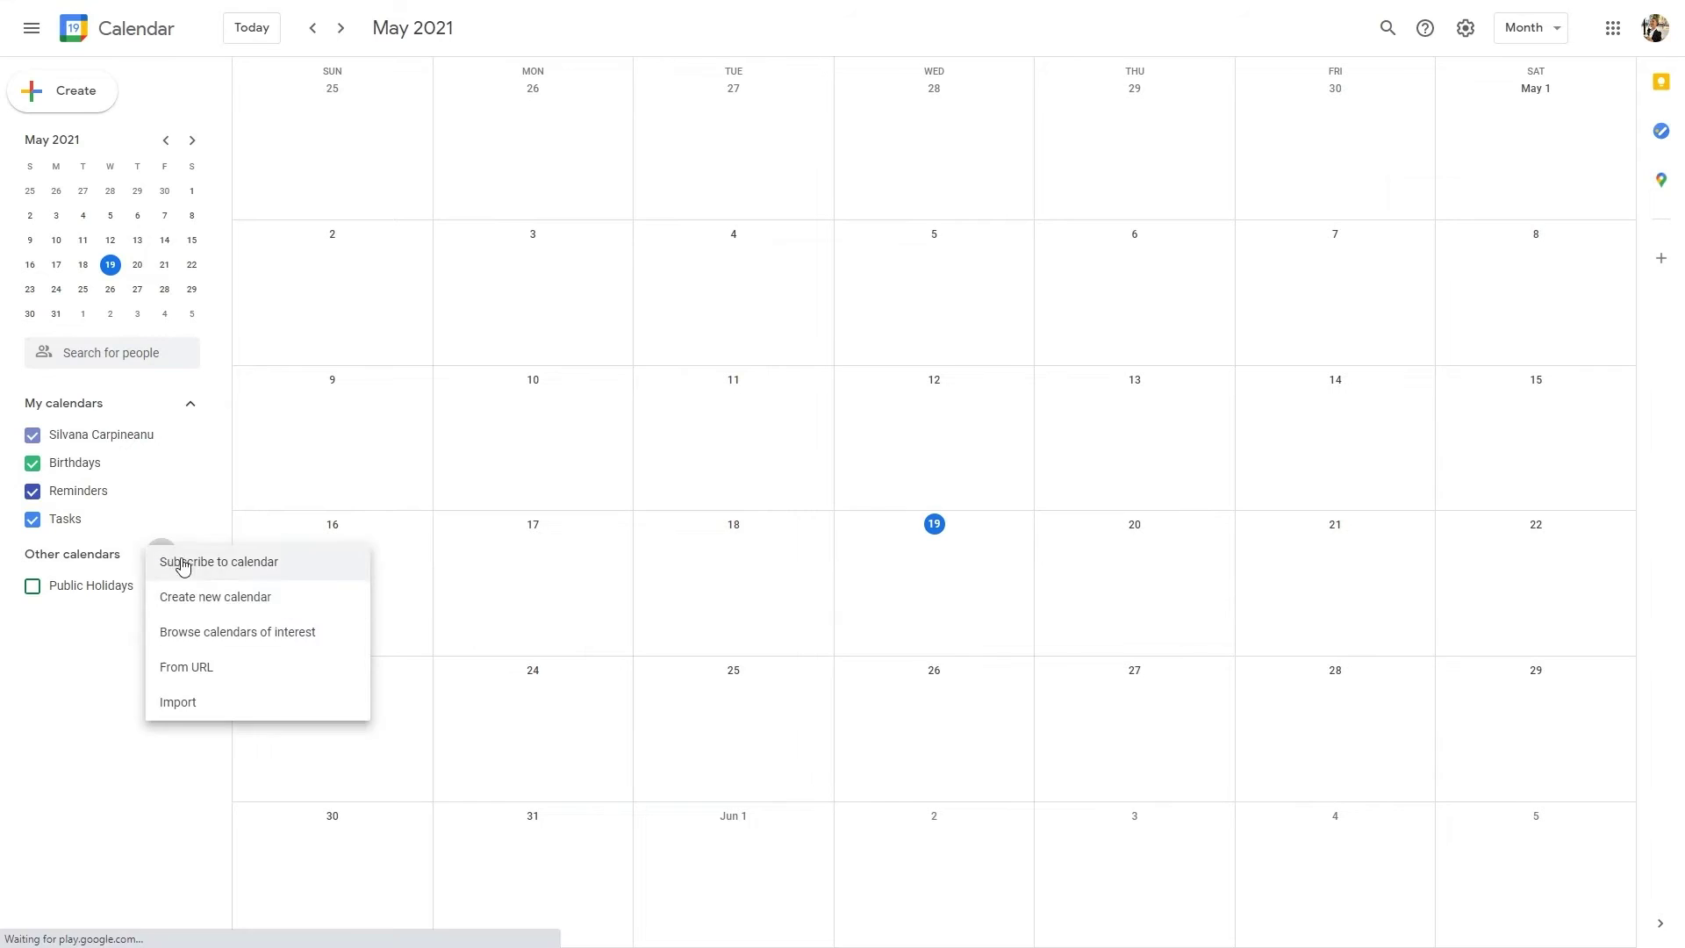
pyautogui.click(267, 666)
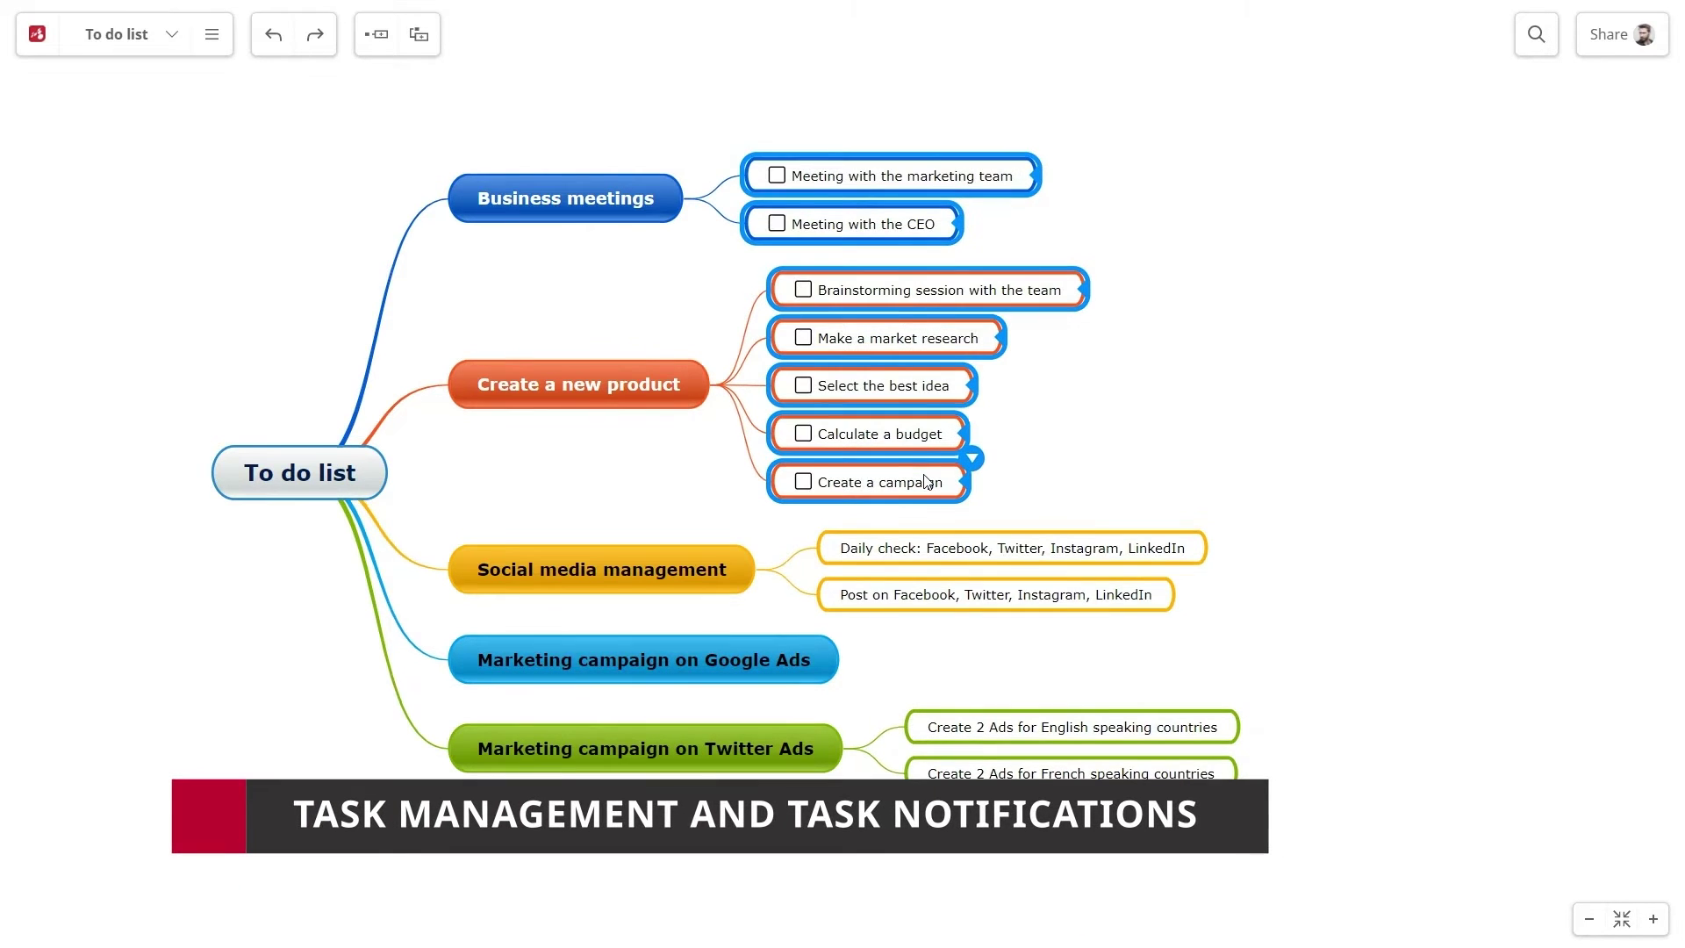
# Assign the marketing team meeting task and make its due date repeat Monday to Friday
pyautogui.click(1042, 152)
pyautogui.click(1242, 121)
pyautogui.click(1203, 249)
pyautogui.click(1206, 180)
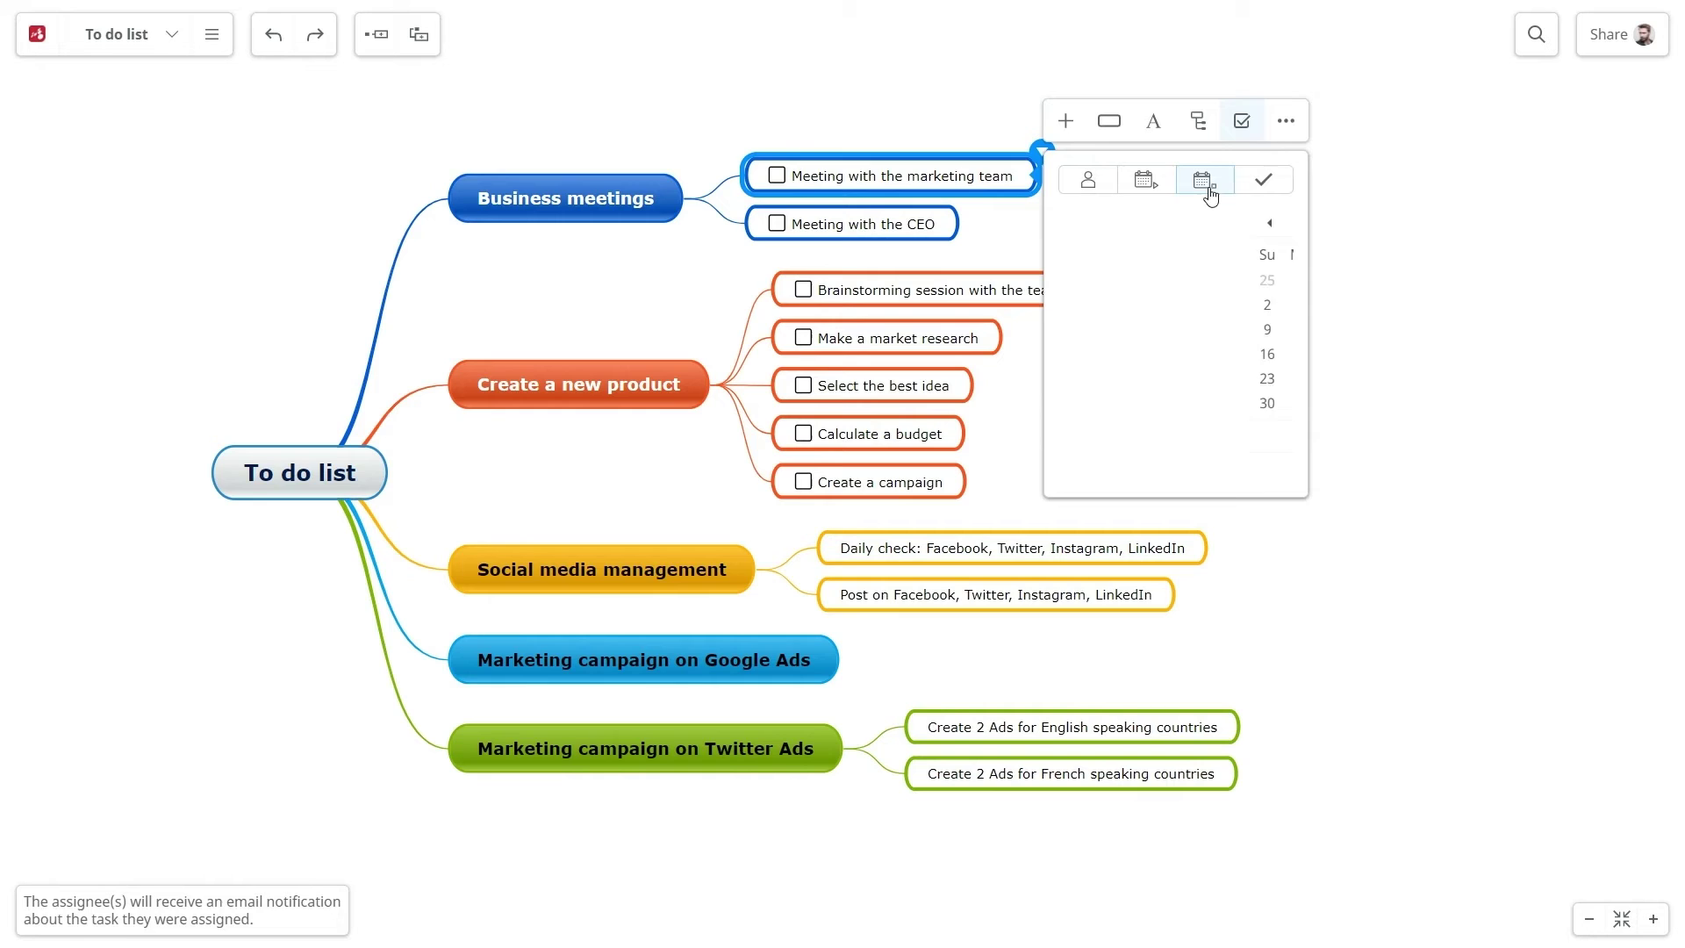
pyautogui.click(1204, 437)
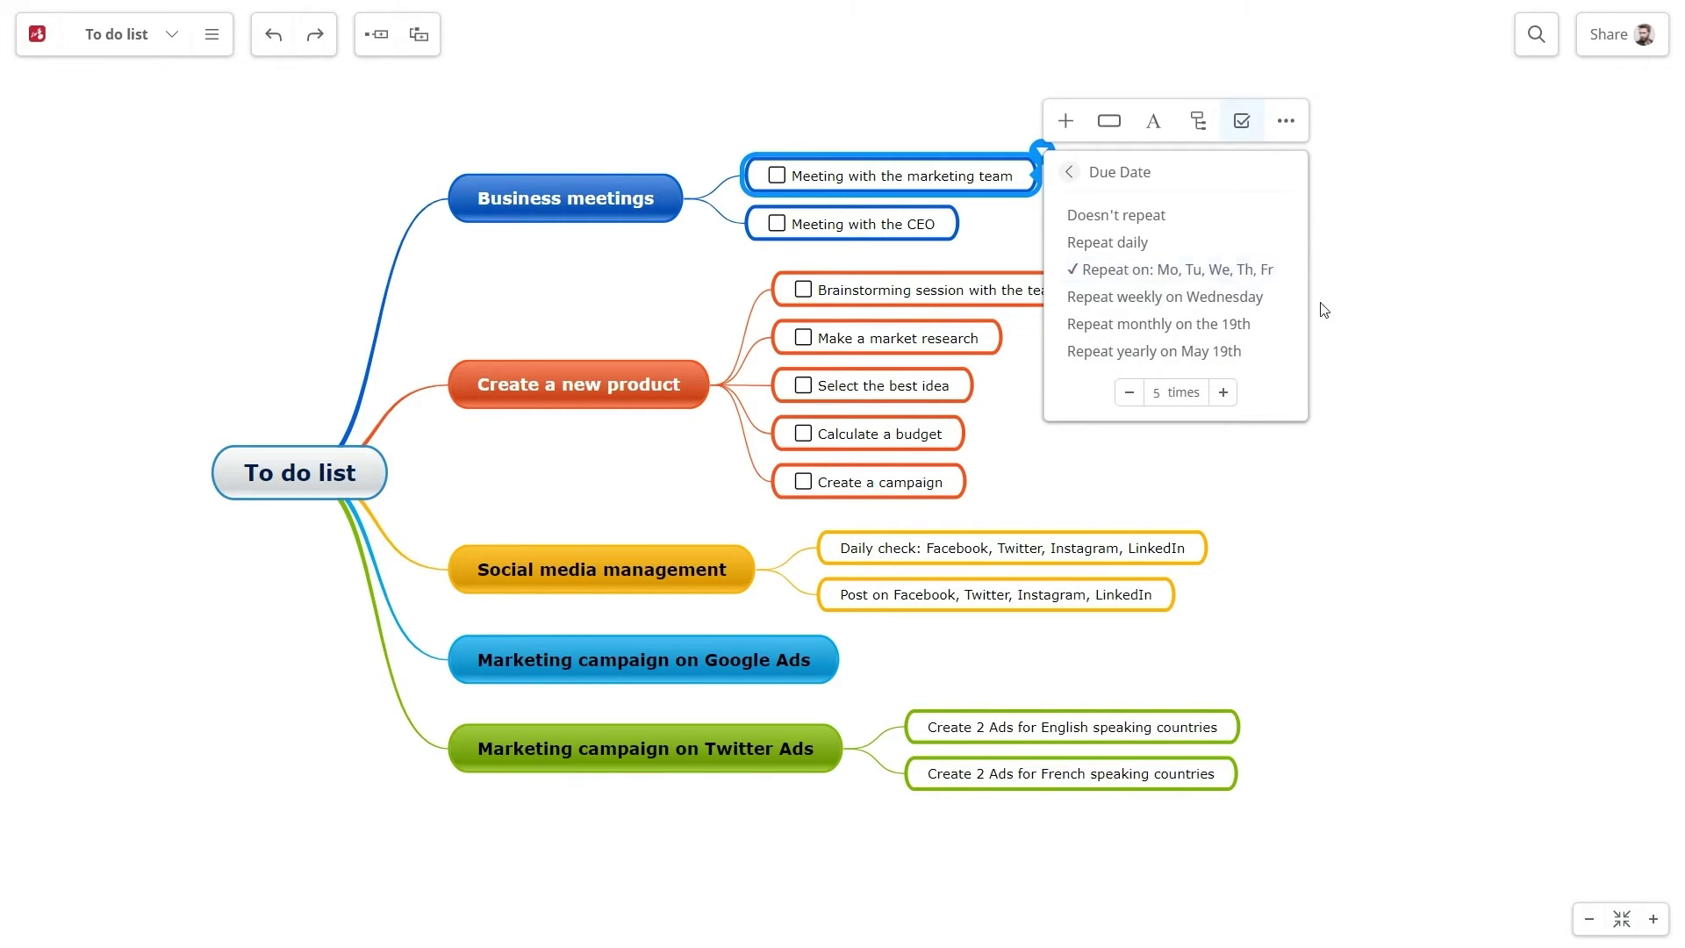
pyautogui.click(1379, 310)
# Give the CEO meeting task a May 31 due date that repeats monthly
pyautogui.click(958, 209)
pyautogui.click(1160, 170)
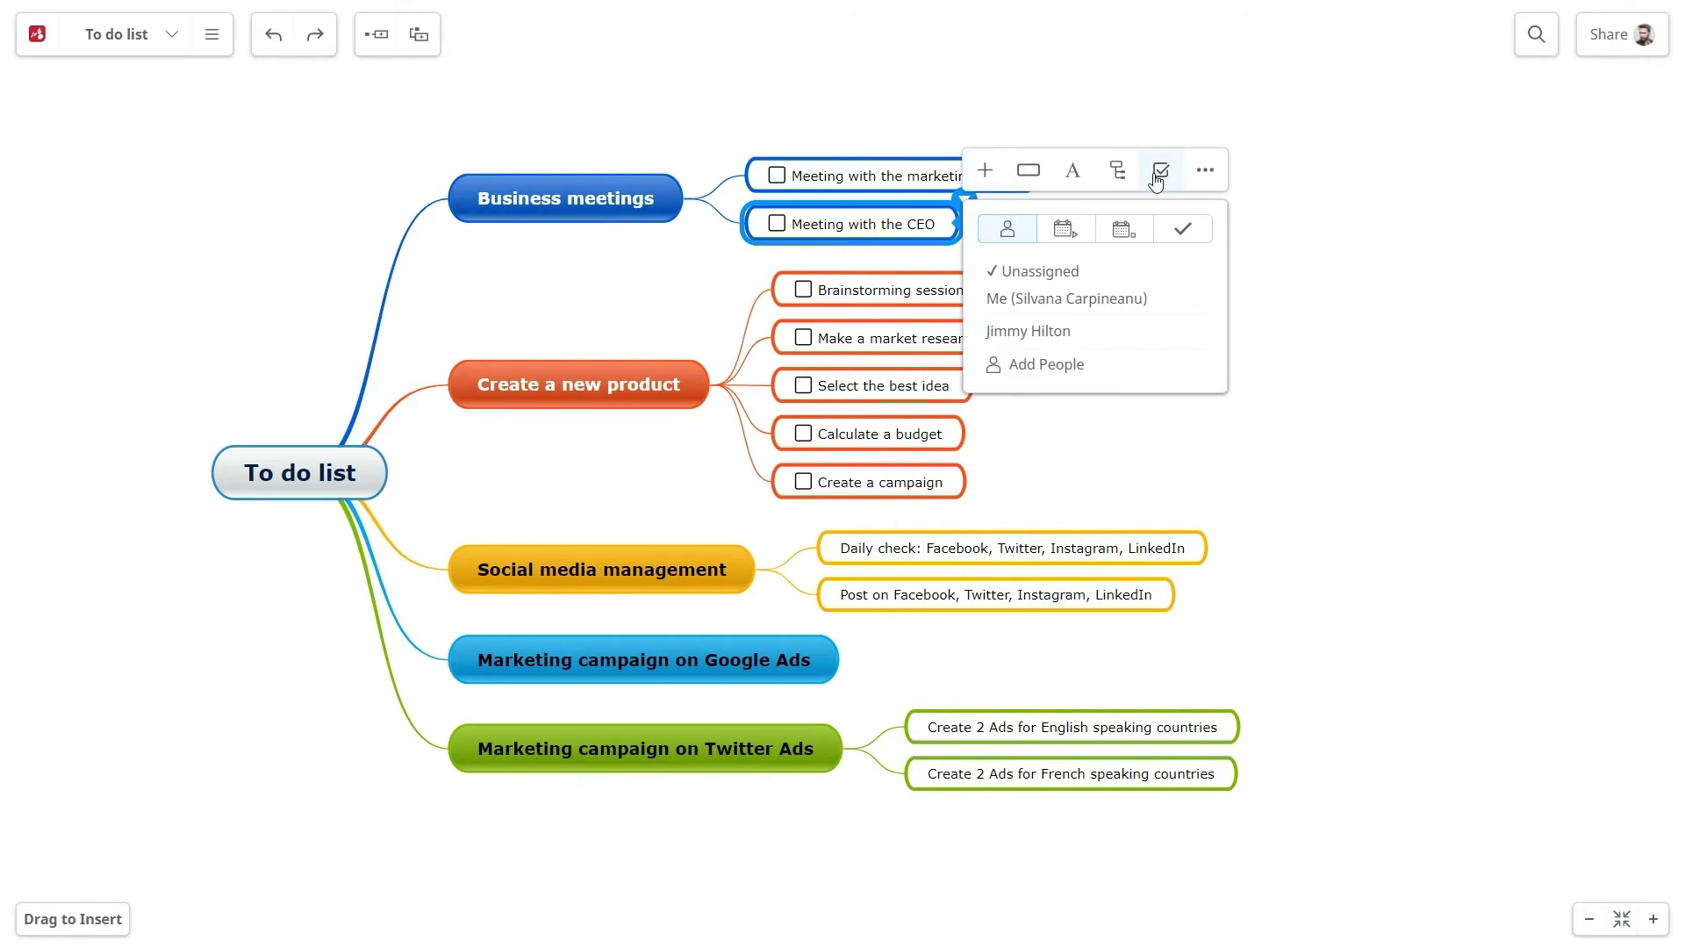
pyautogui.click(1126, 229)
pyautogui.click(1029, 452)
pyautogui.click(1088, 487)
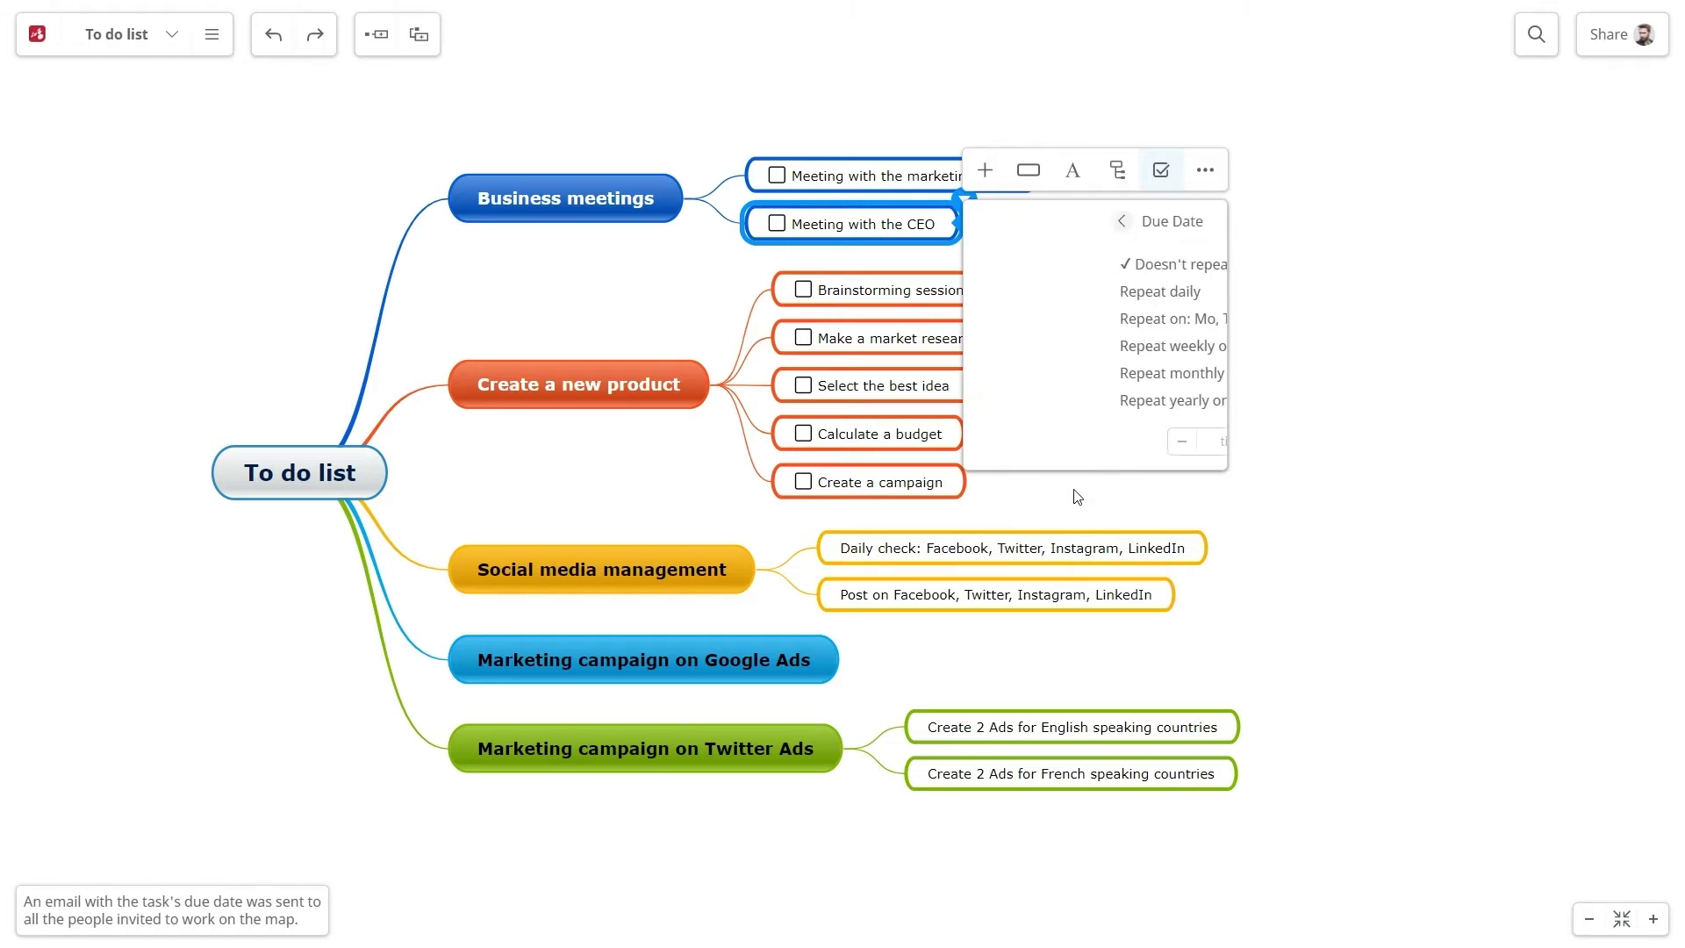
pyautogui.click(1086, 376)
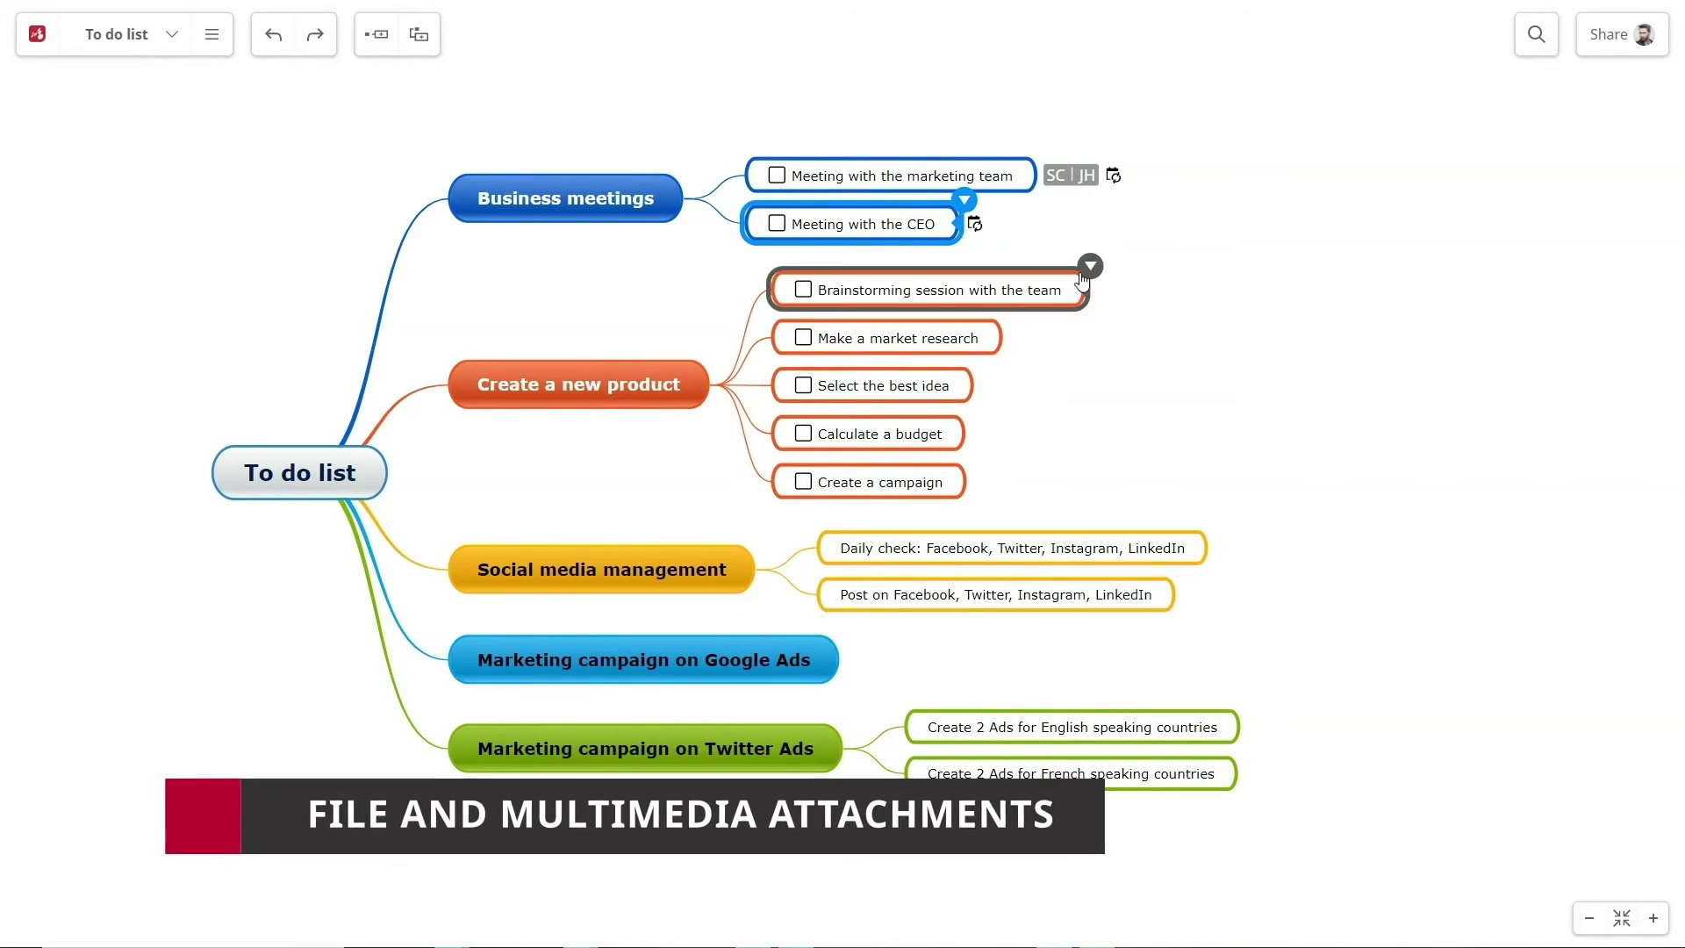
# Upload Brainstorming.jpg from the computer as the Brainstorming session topic's image
pyautogui.click(1085, 270)
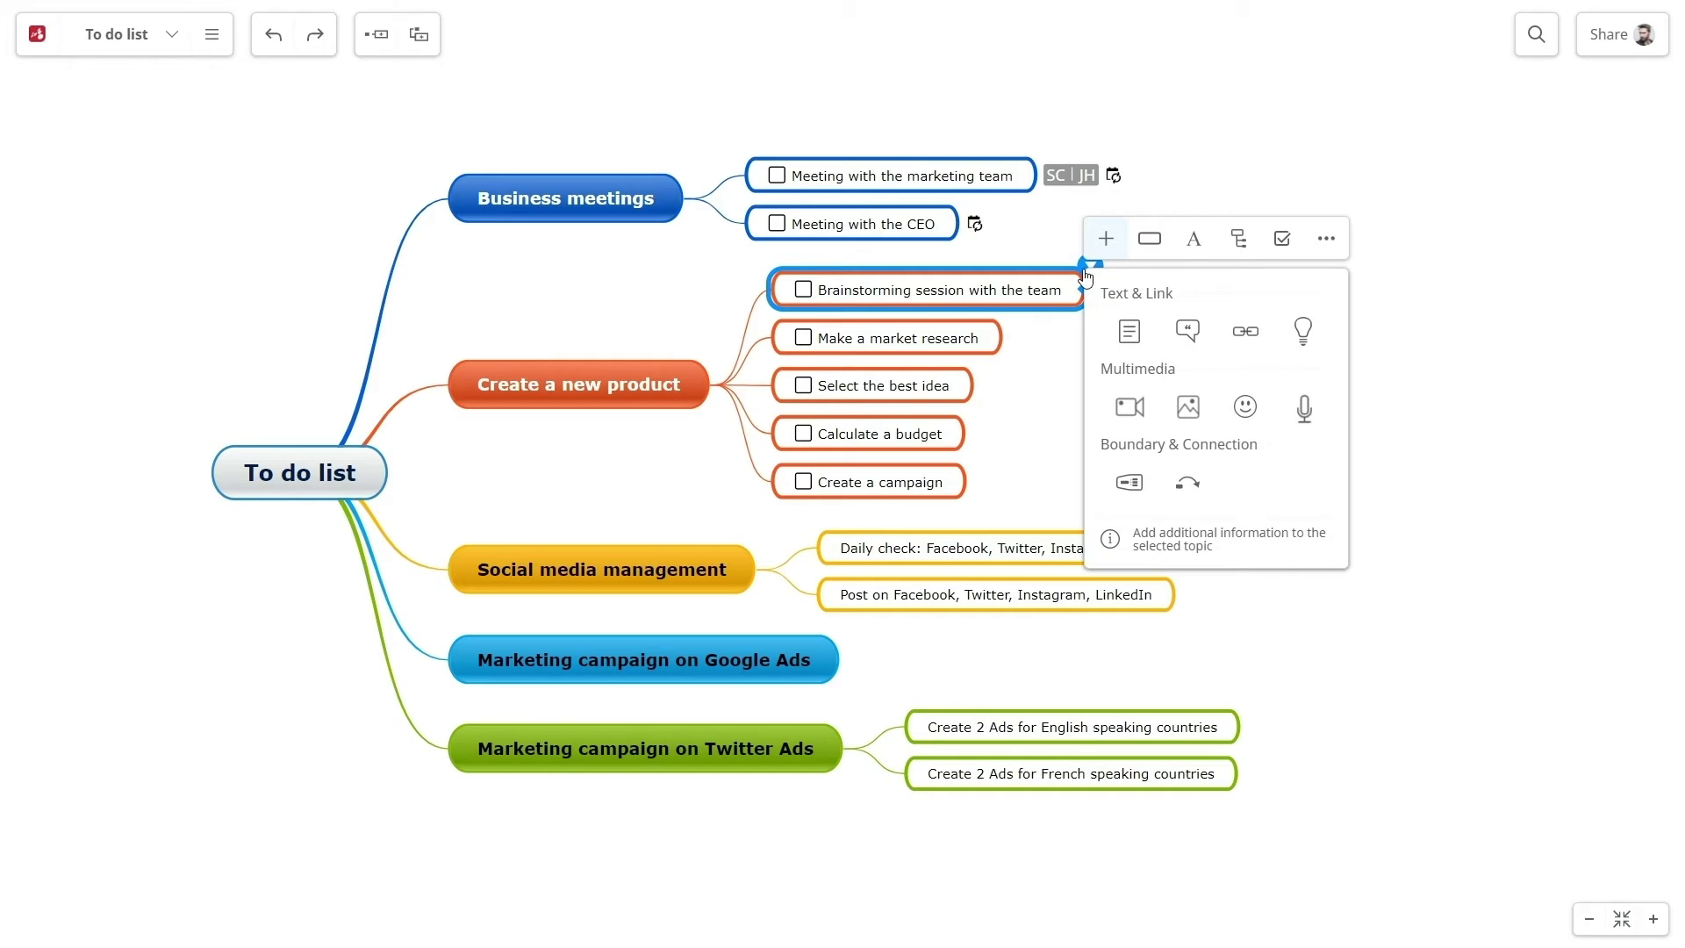
pyautogui.click(1188, 407)
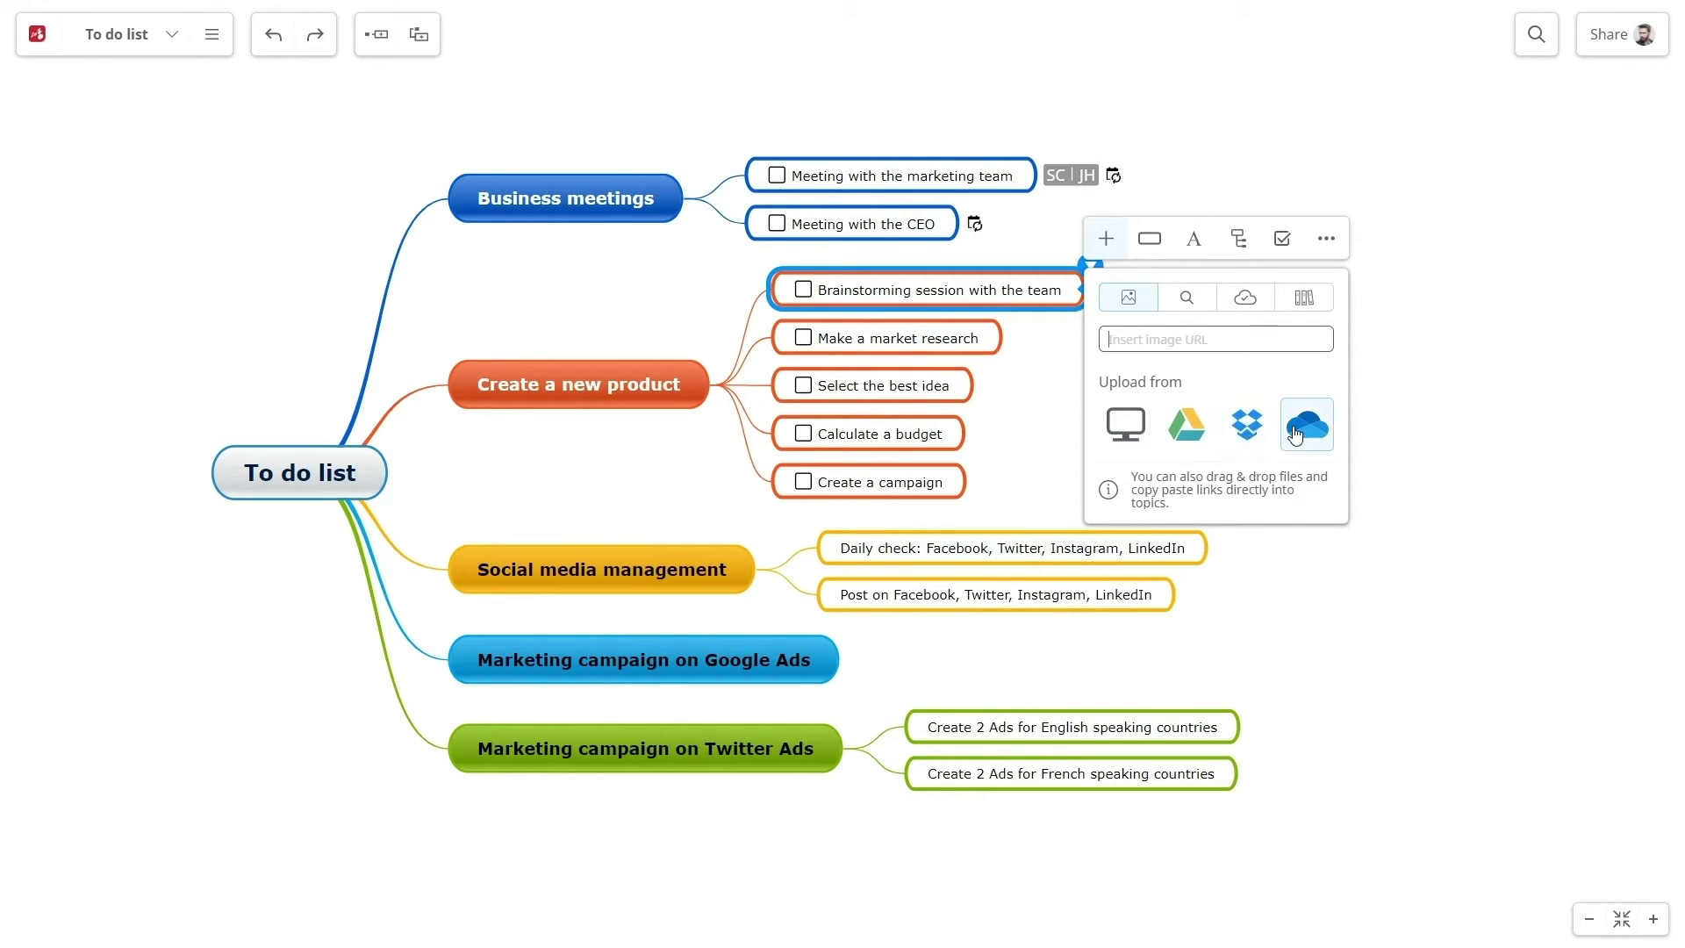
pyautogui.click(1126, 424)
pyautogui.doubleClick(372, 150)
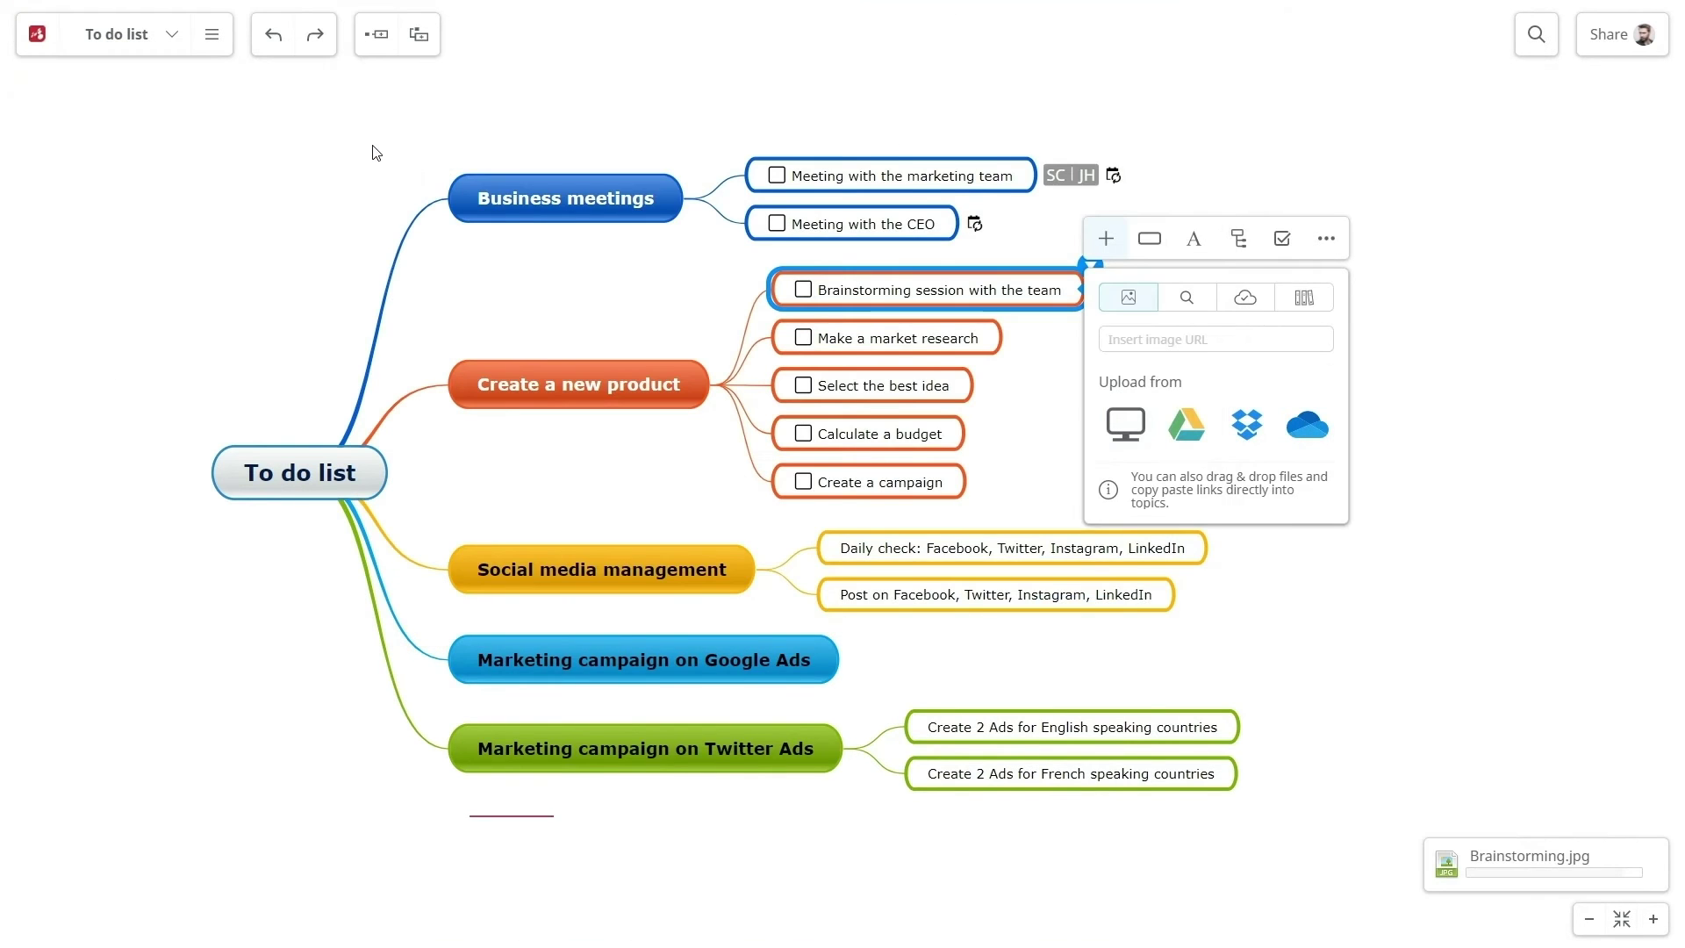
# Look through the brainstorming task's audio recording and comment file-attachment options
pyautogui.click(1106, 238)
pyautogui.click(1305, 402)
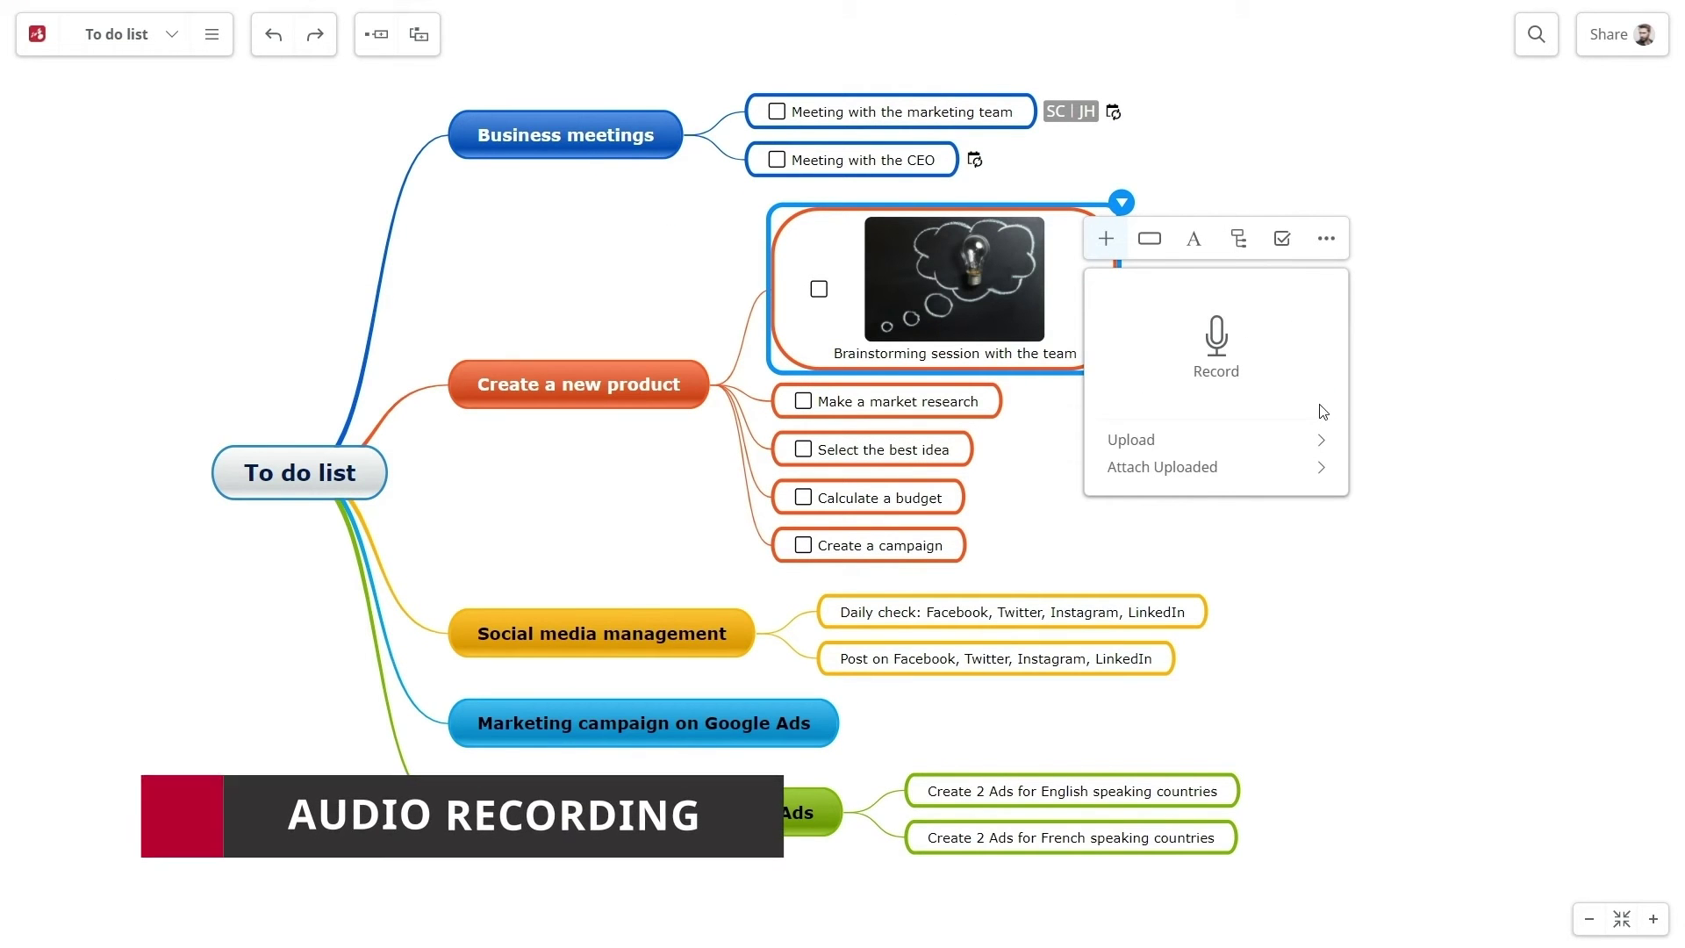
pyautogui.click(1106, 238)
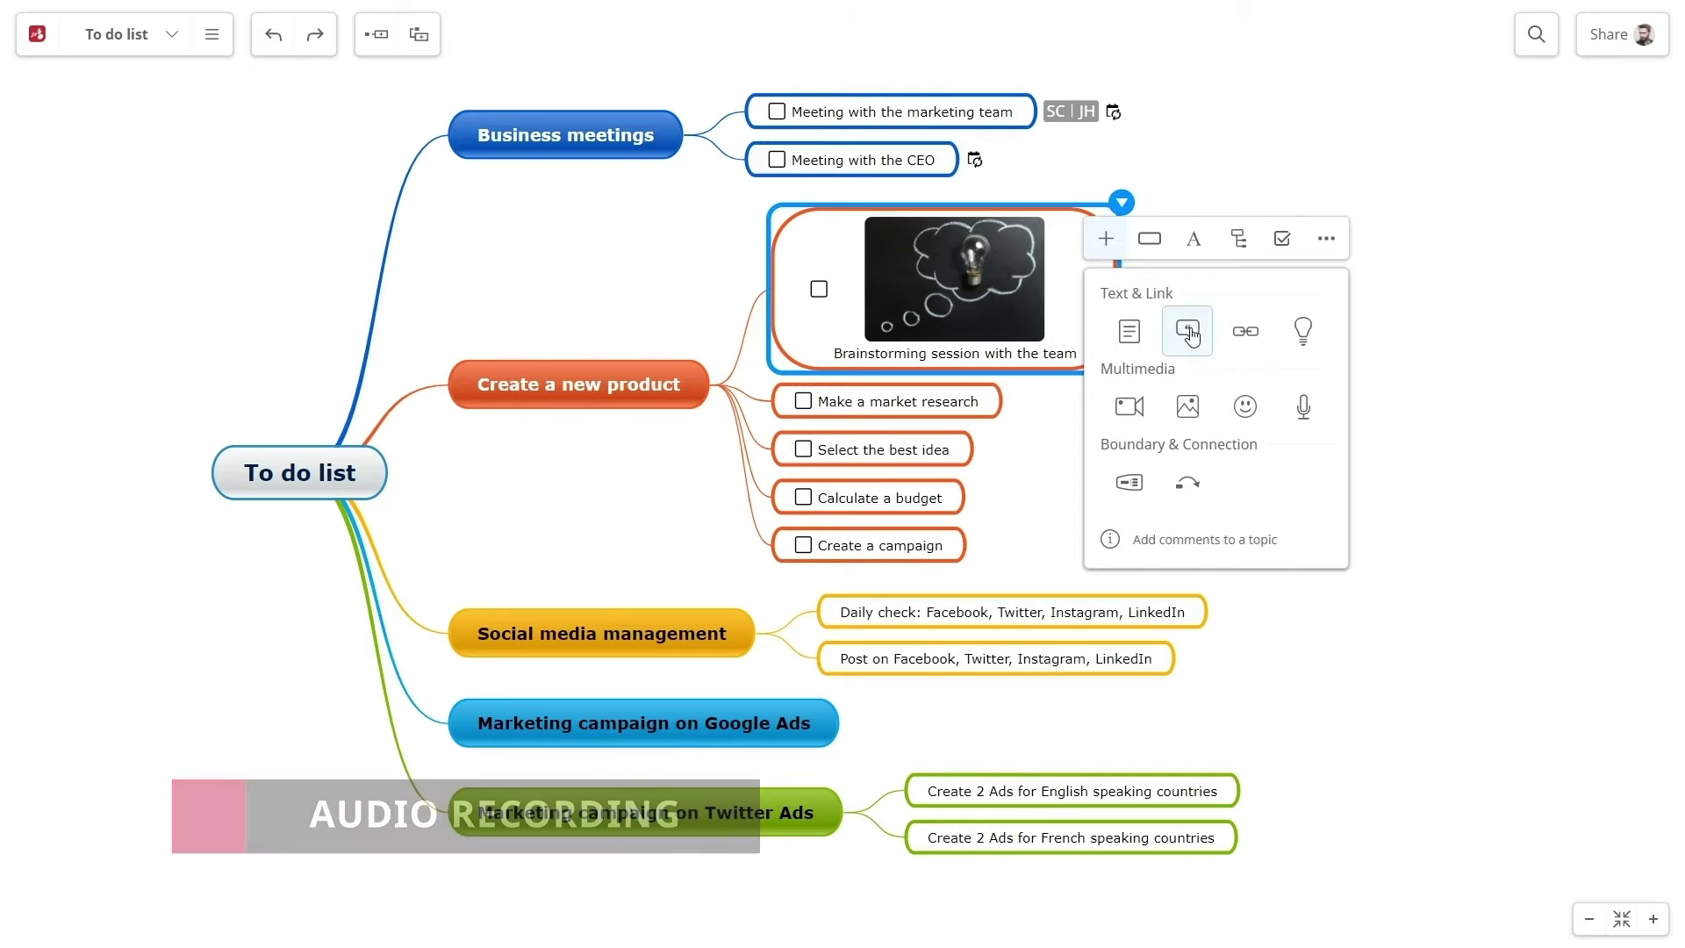
pyautogui.click(1202, 538)
pyautogui.click(1669, 338)
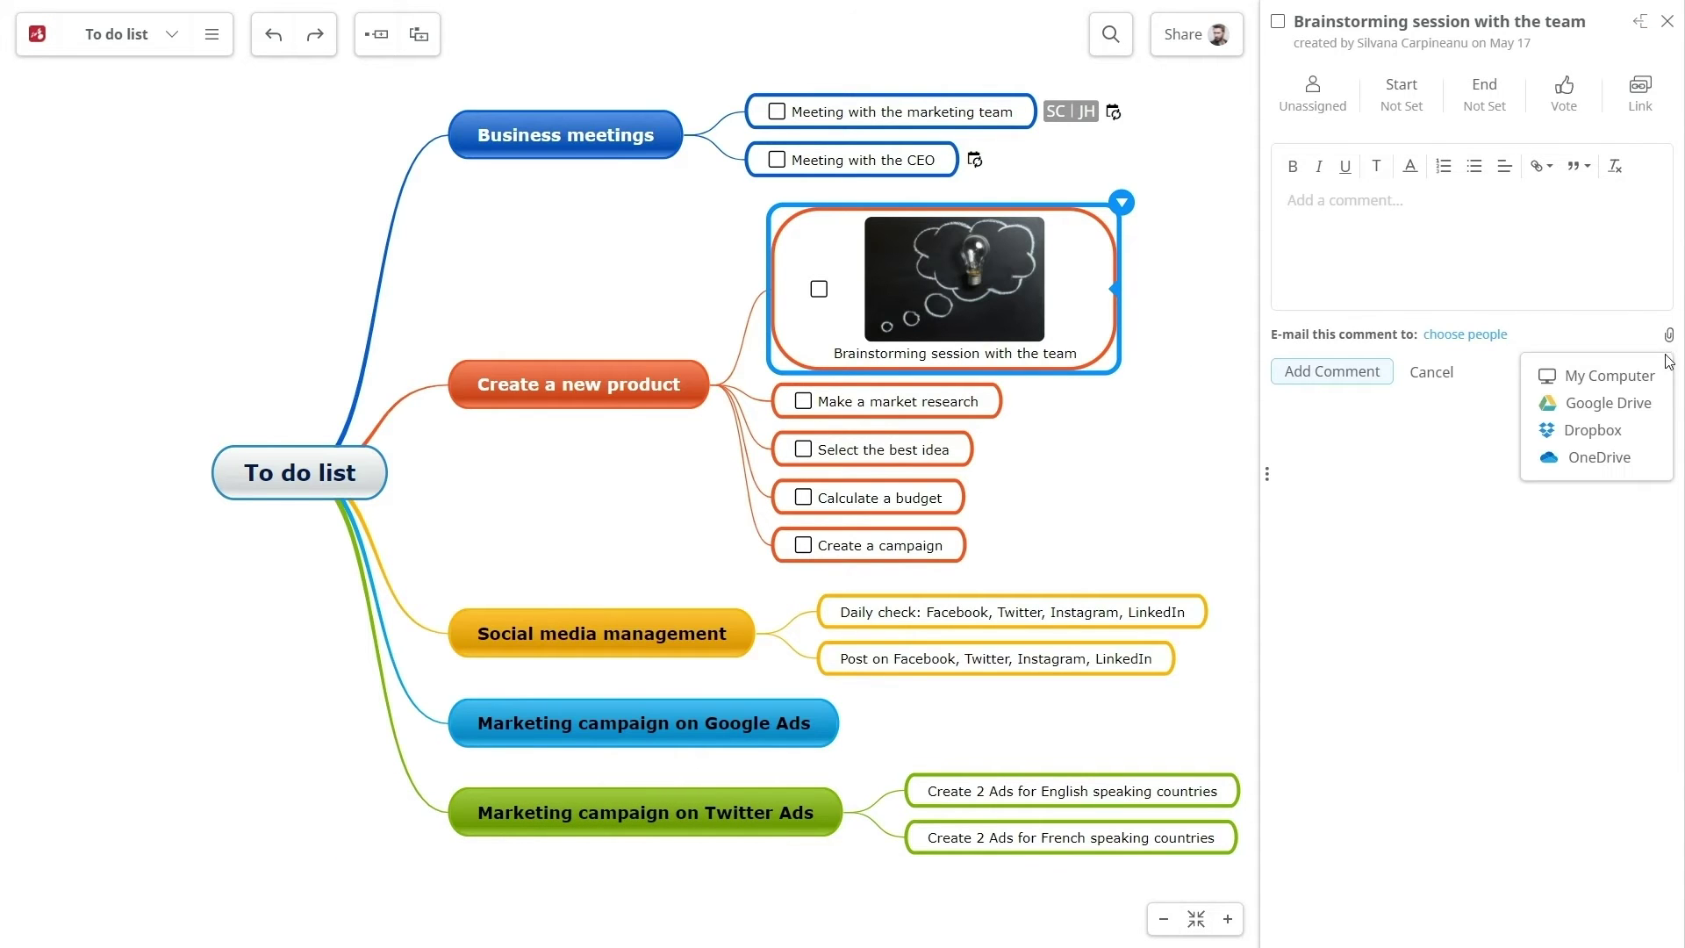
pyautogui.click(1667, 20)
# Search images for 'google ads' and insert a Google Ads logo on the Google Ads campaign topic
pyautogui.click(643, 724)
pyautogui.click(869, 455)
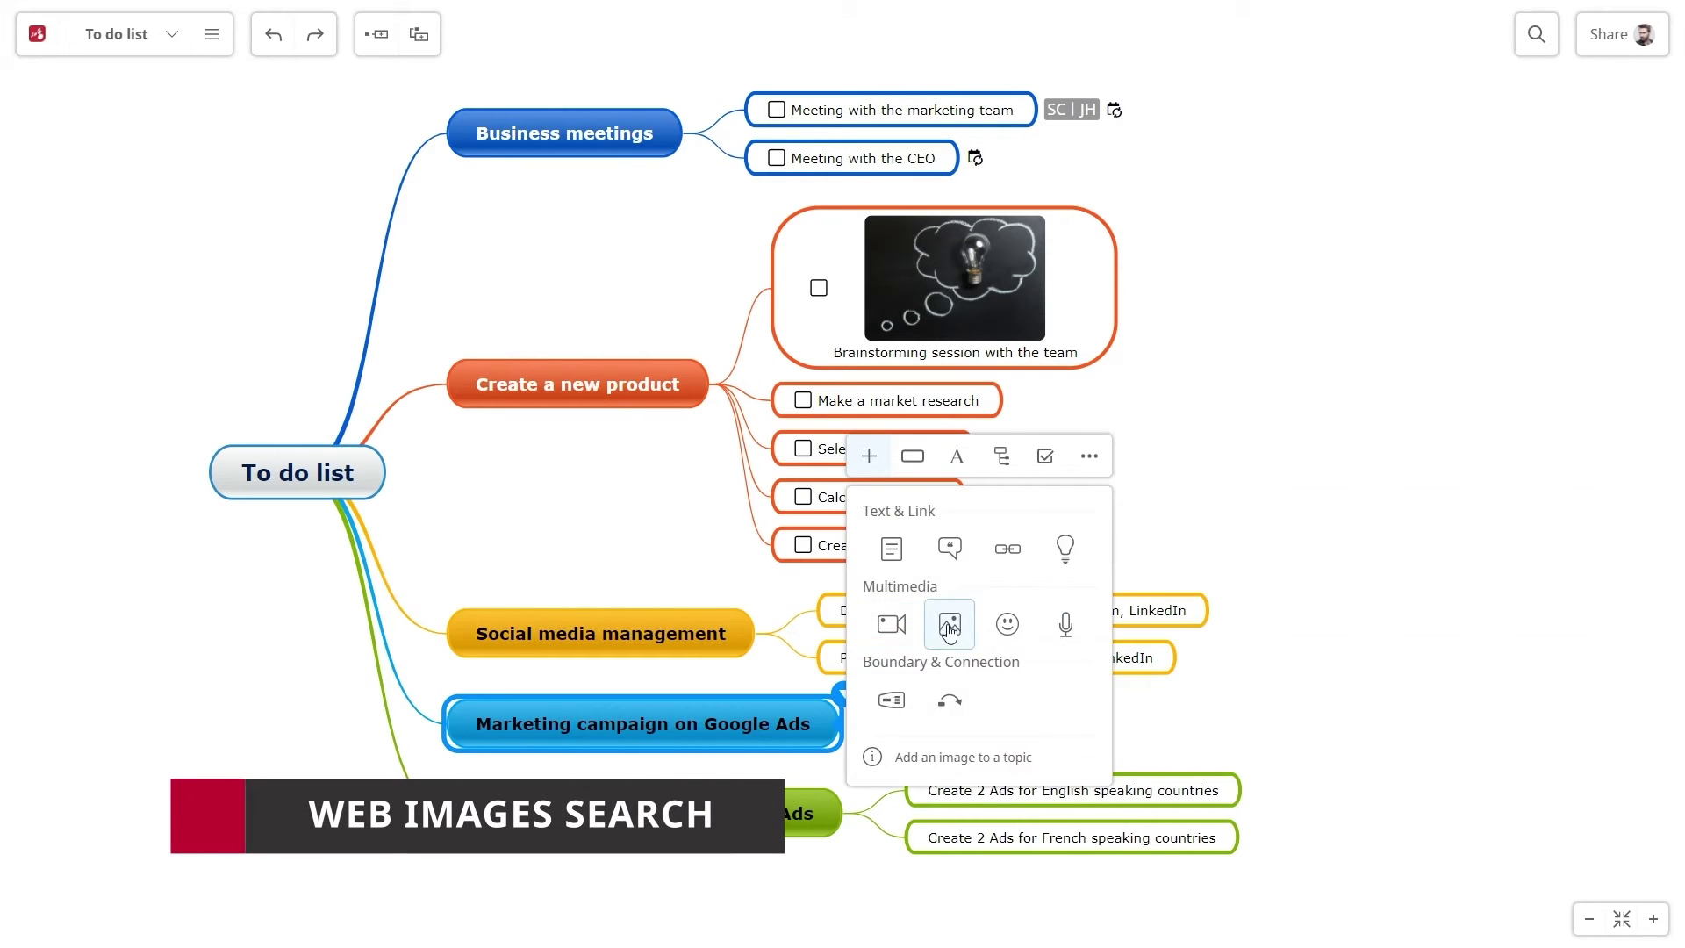
pyautogui.click(949, 632)
pyautogui.click(950, 515)
pyautogui.click(957, 557)
pyautogui.write('goo')
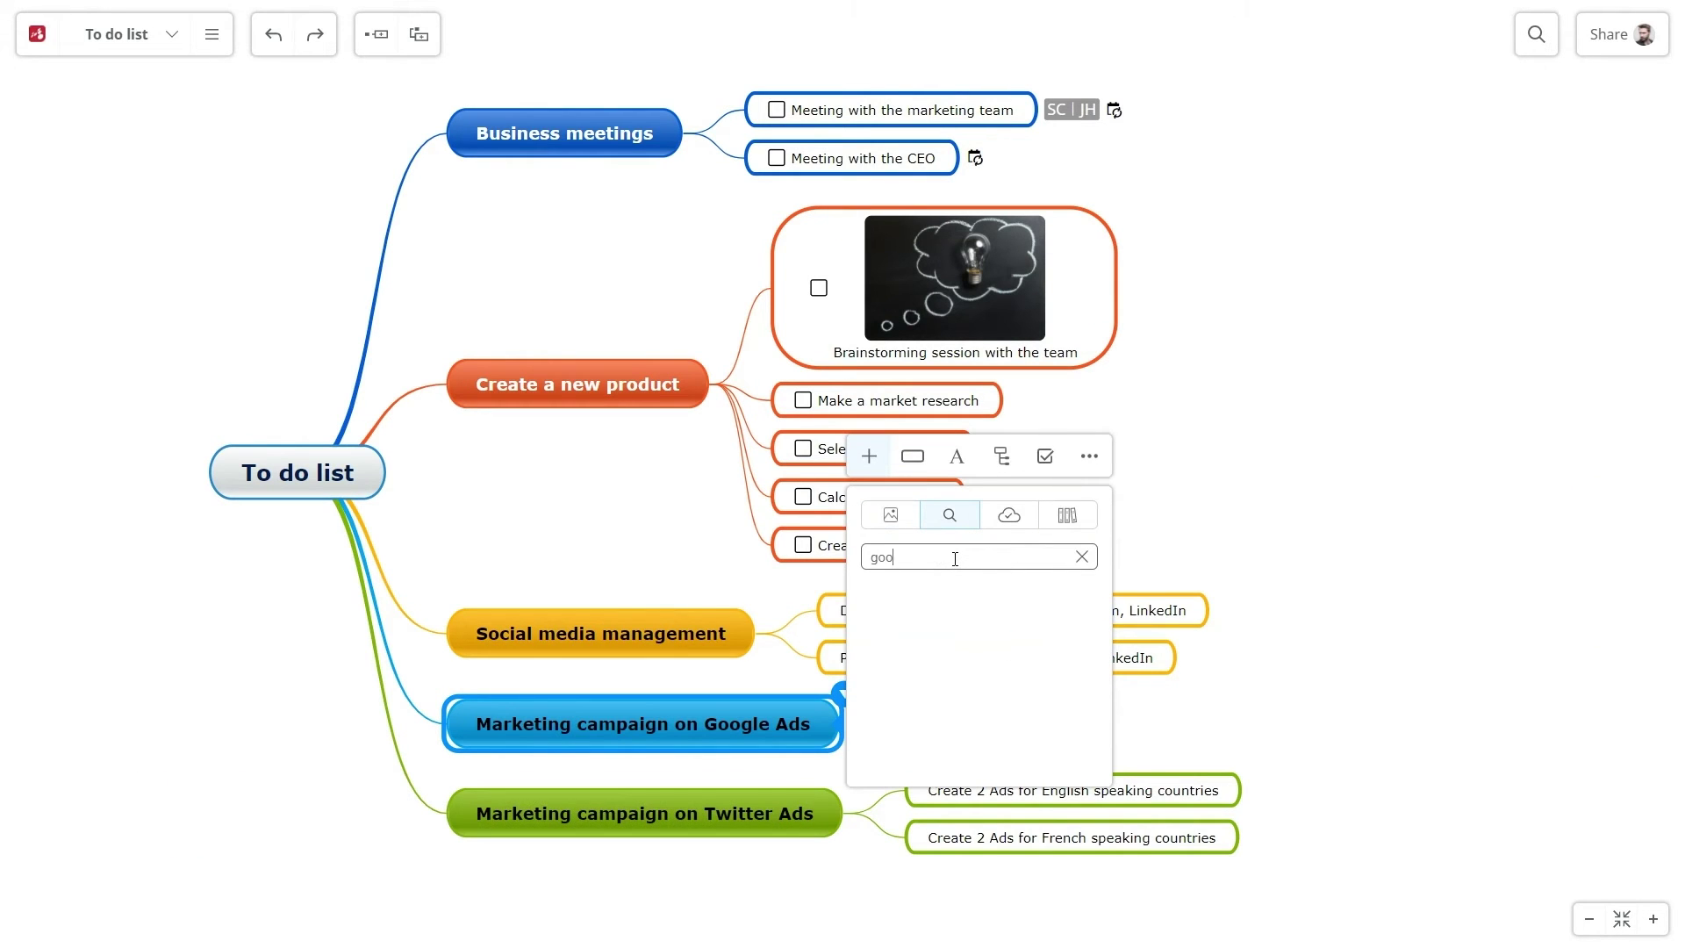
pyautogui.write('gle ads')
pyautogui.click(926, 594)
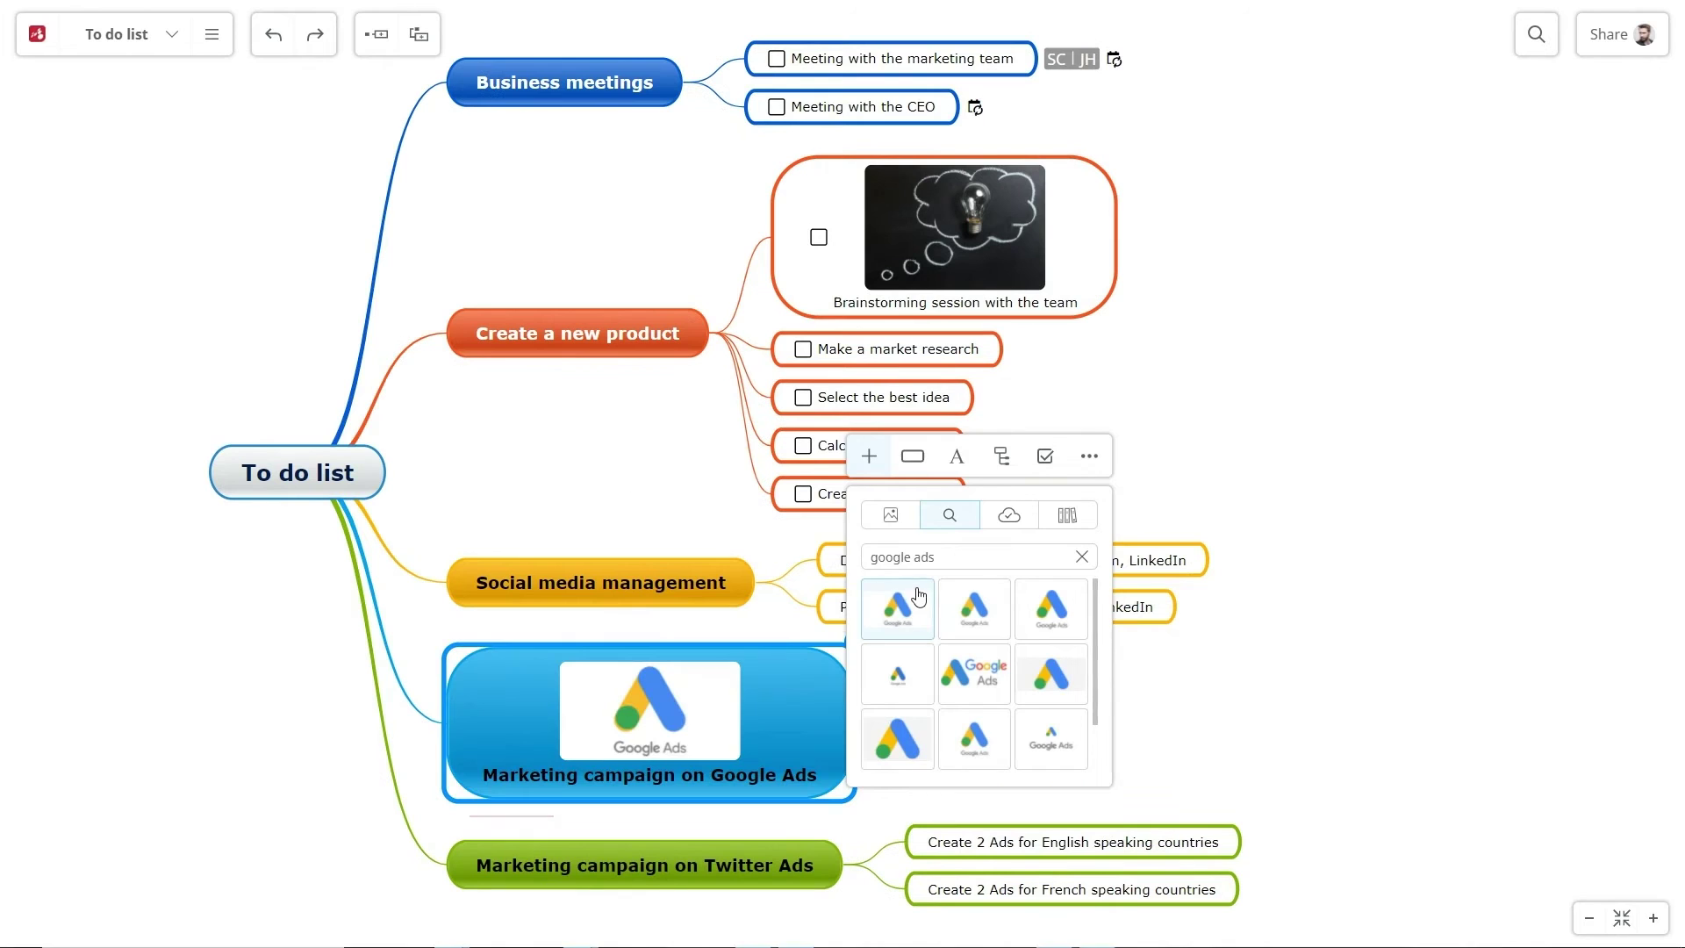
pyautogui.click(211, 34)
# Design and save a new black-and-grey custom theme in the Theme Editor
pyautogui.click(226, 210)
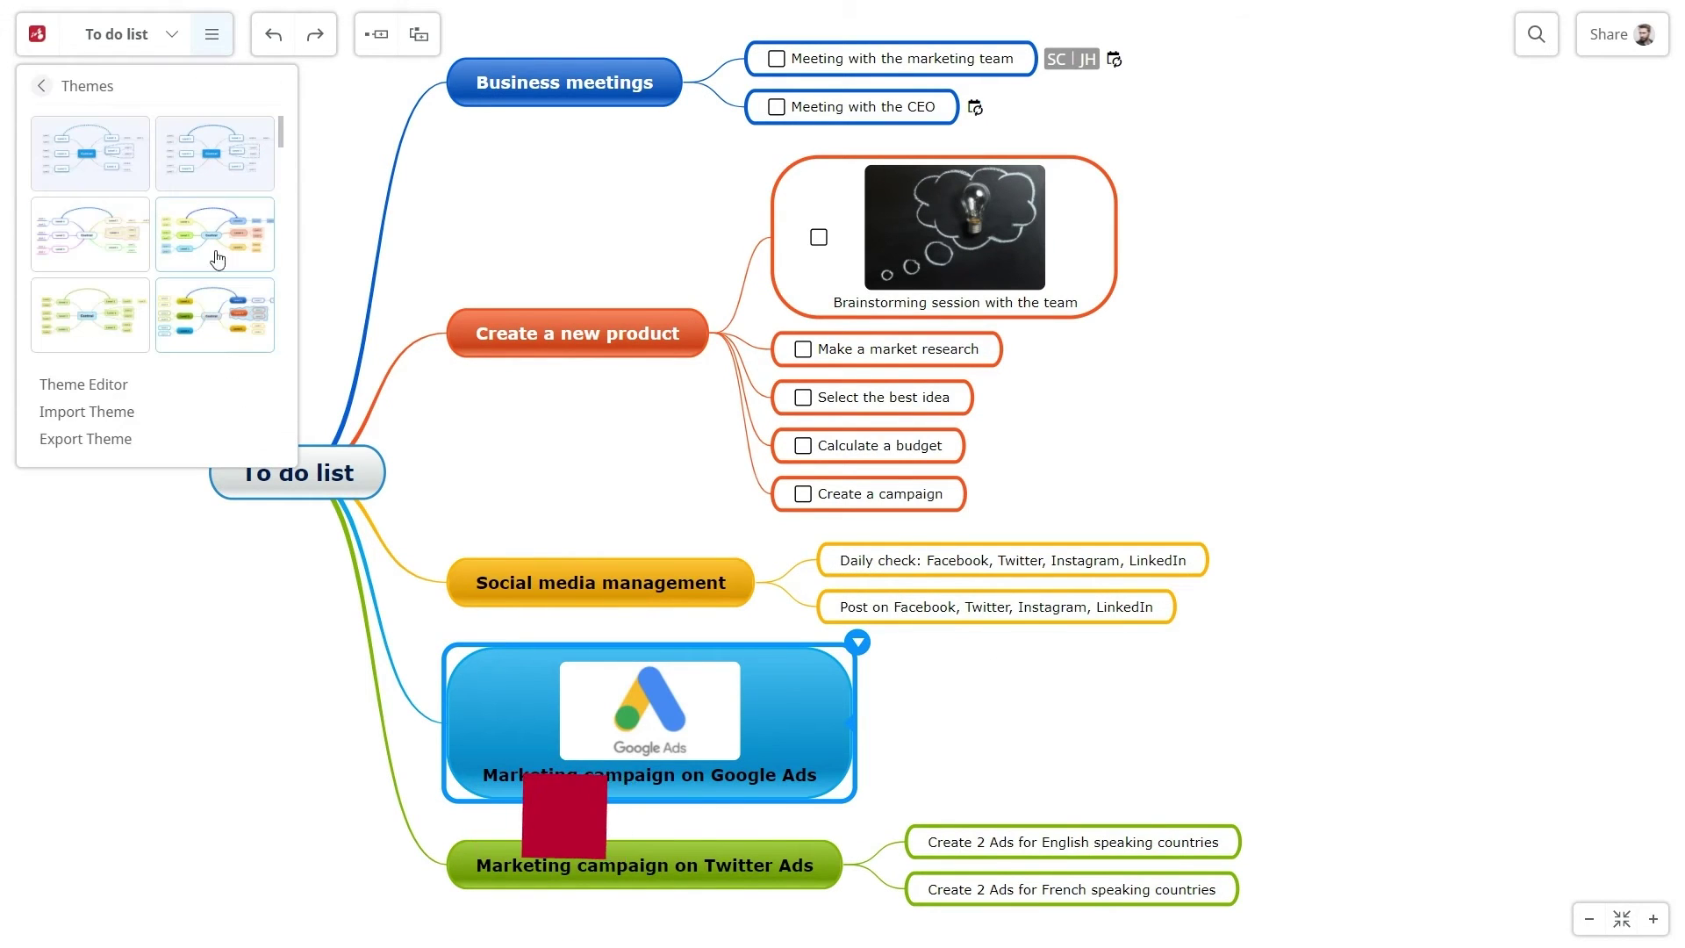
pyautogui.click(173, 384)
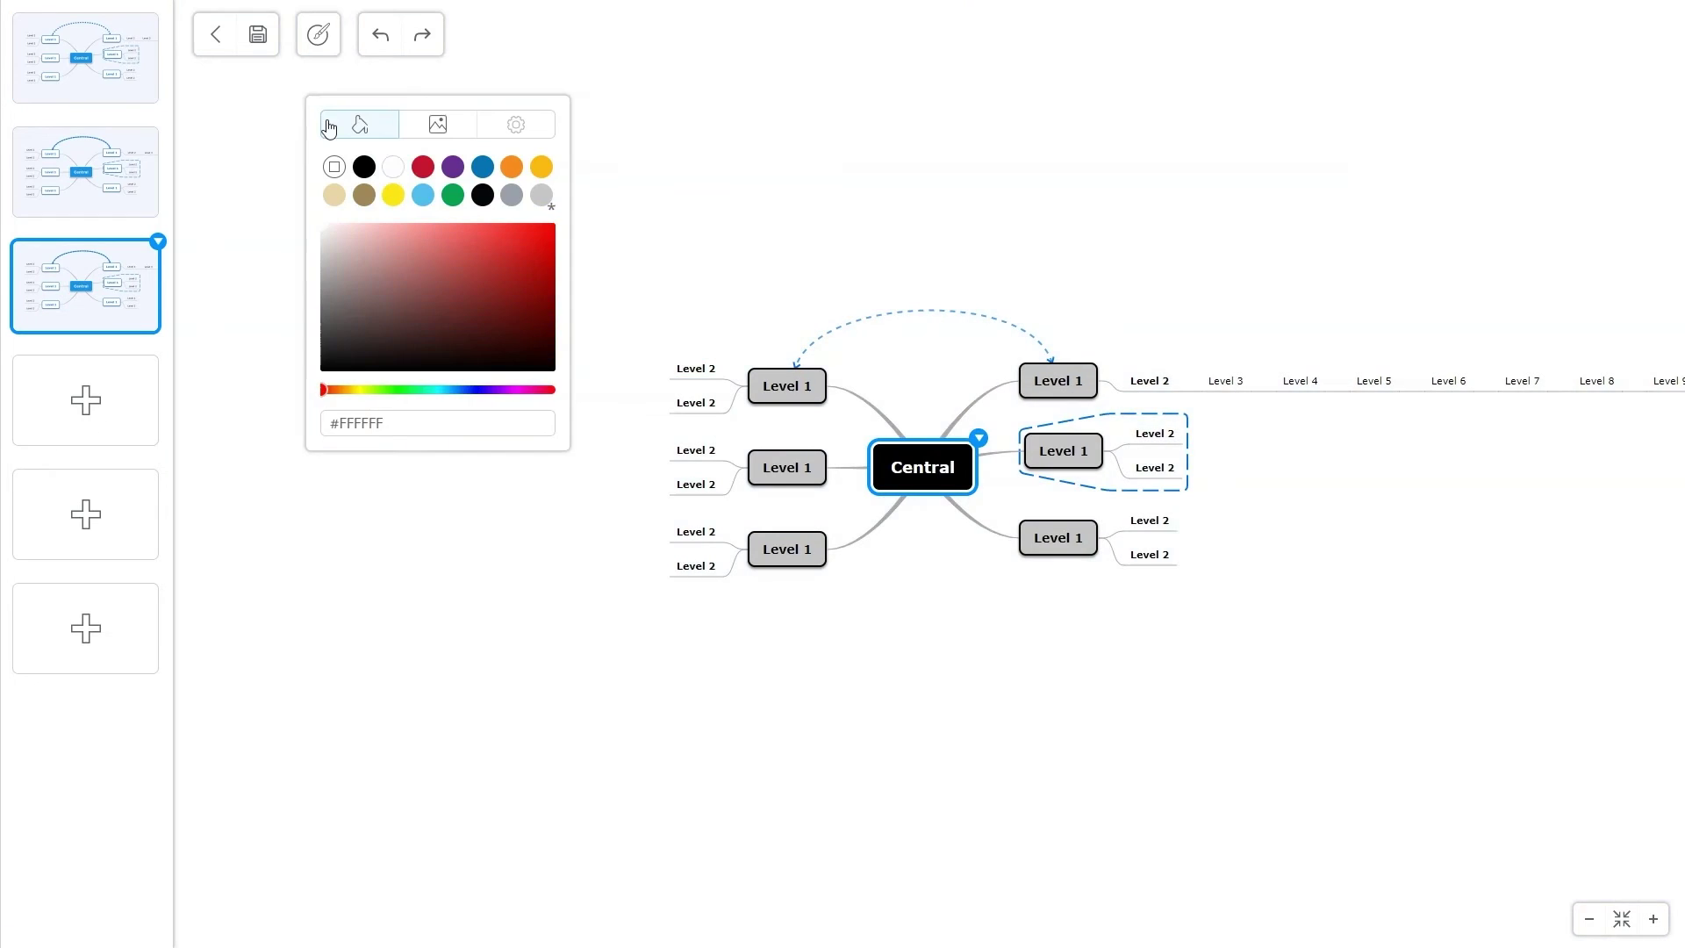
pyautogui.click(270, 44)
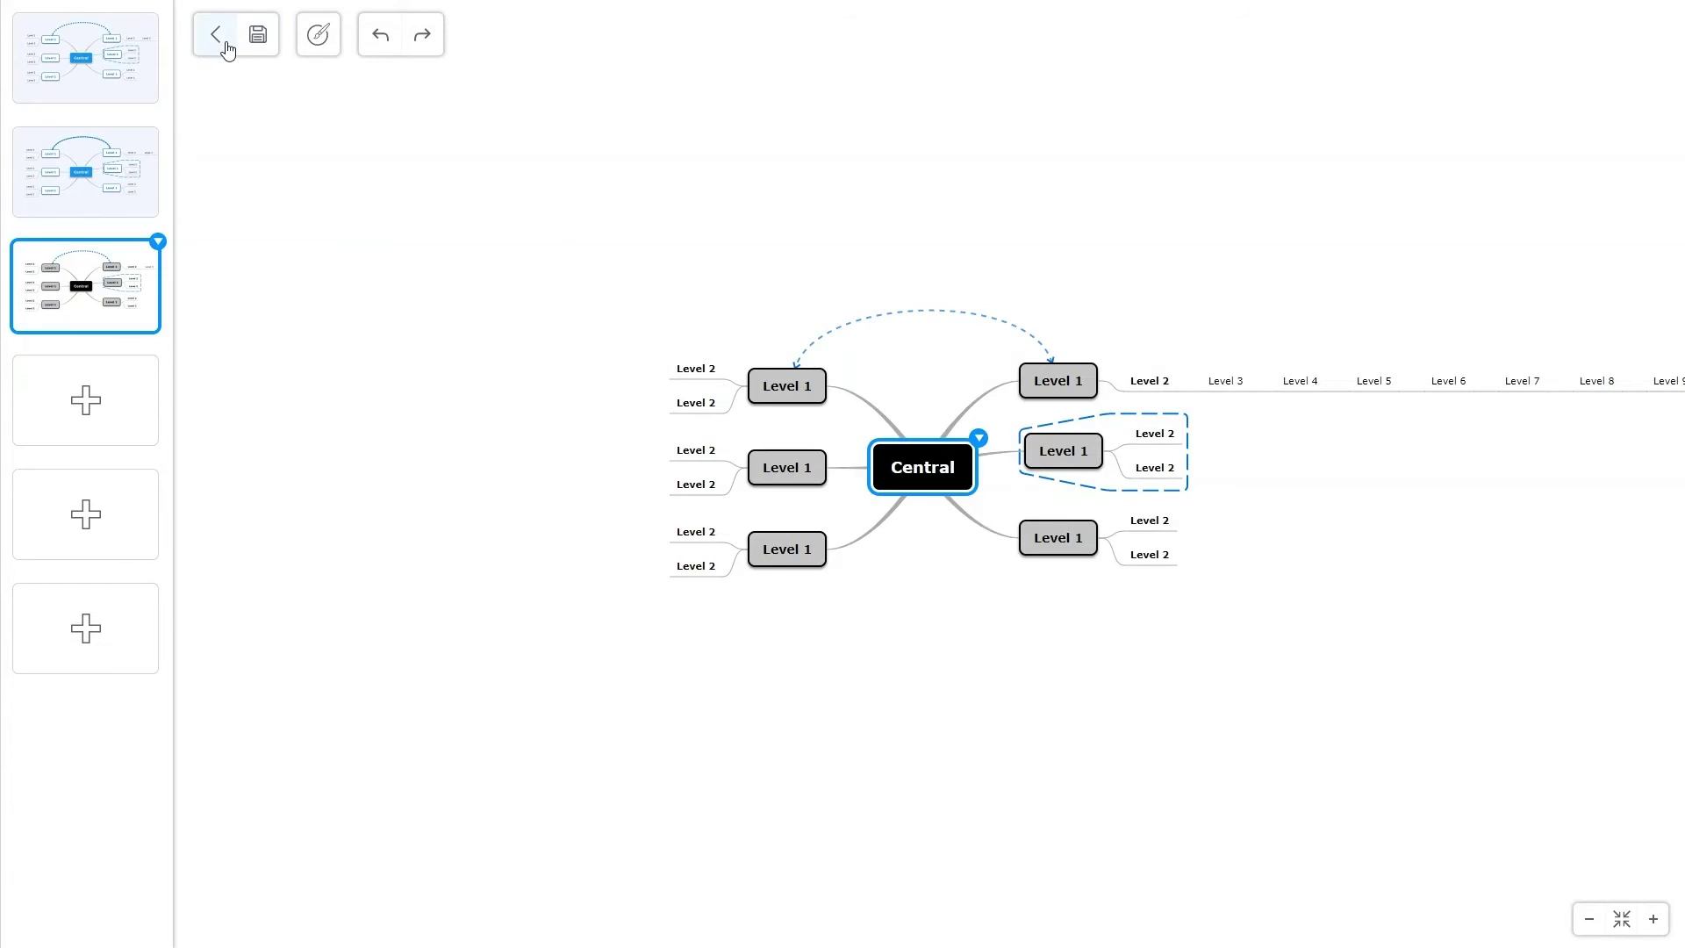
pyautogui.click(220, 39)
# Apply the custom theme to the To do list map, overriding its current theme
pyautogui.click(211, 34)
pyautogui.click(230, 205)
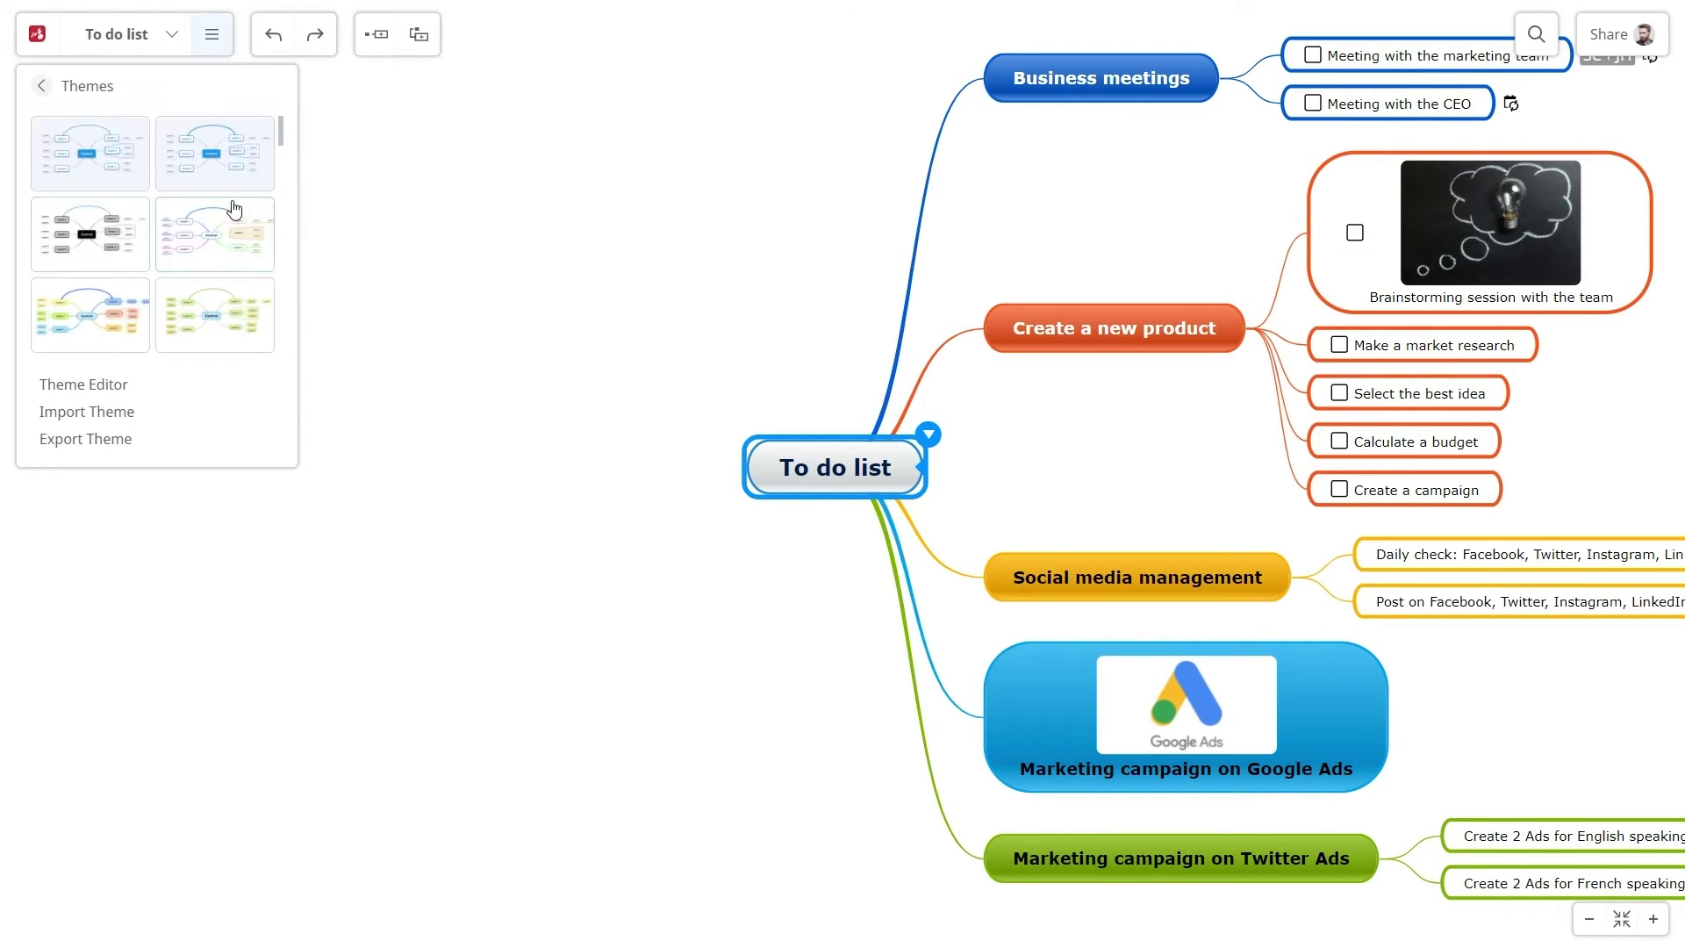
pyautogui.click(120, 234)
pyautogui.click(932, 524)
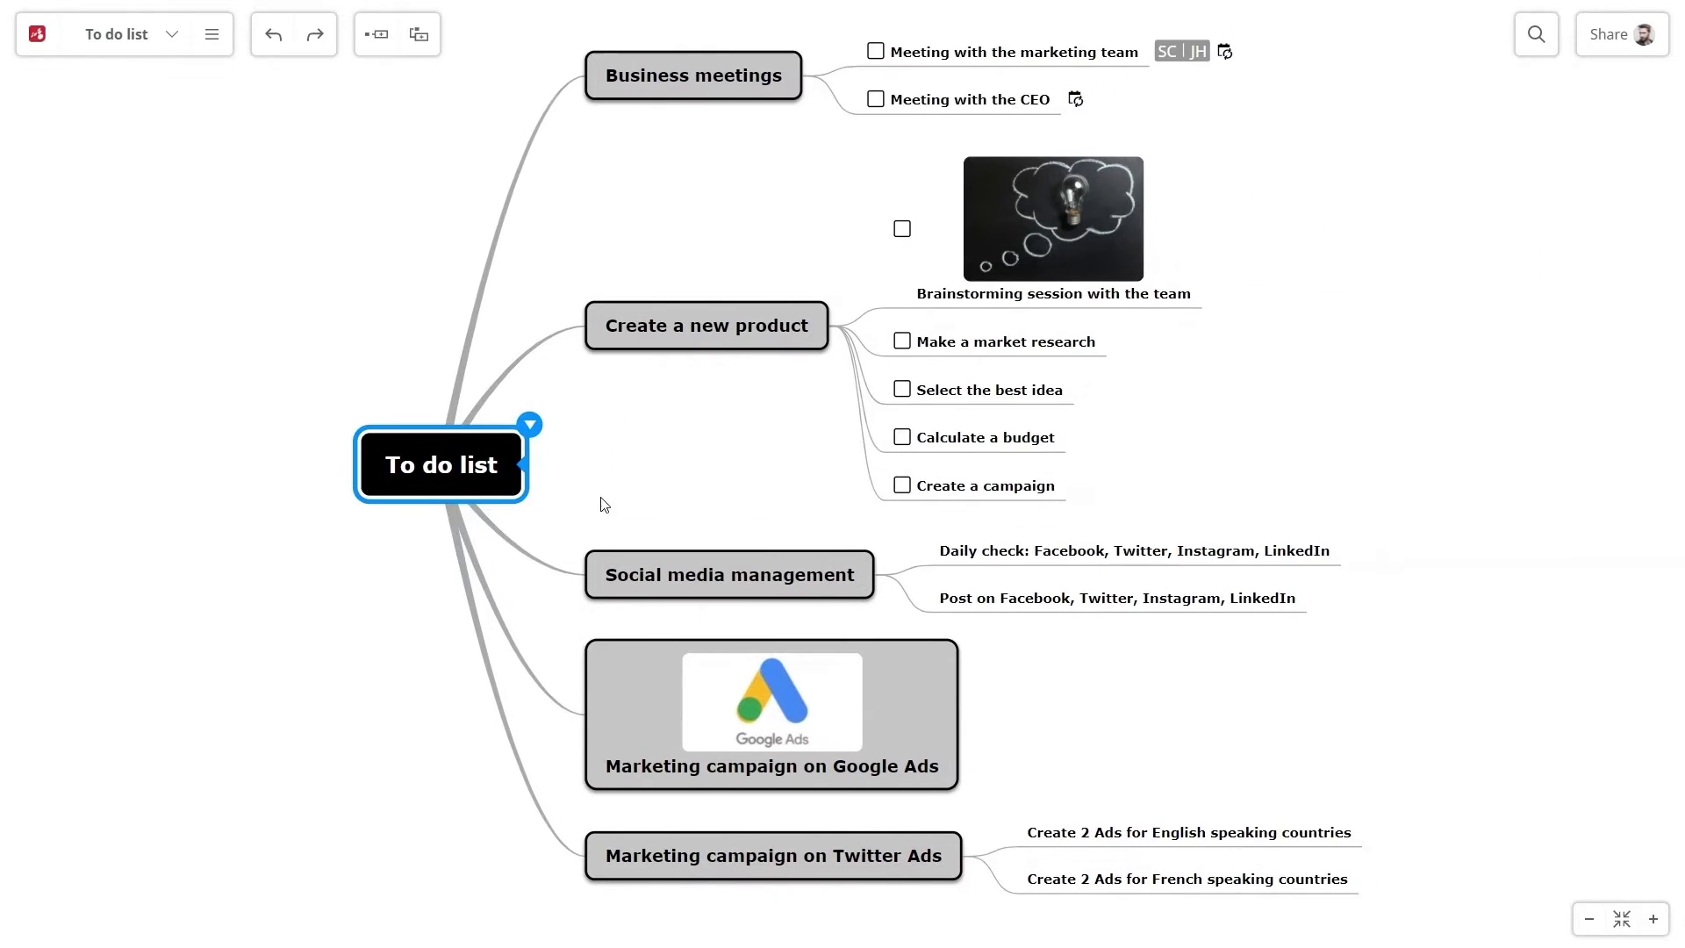
# Play back the map history, pause at version 10 of 35, and save a copy named To do list
pyautogui.click(212, 34)
pyautogui.click(88, 237)
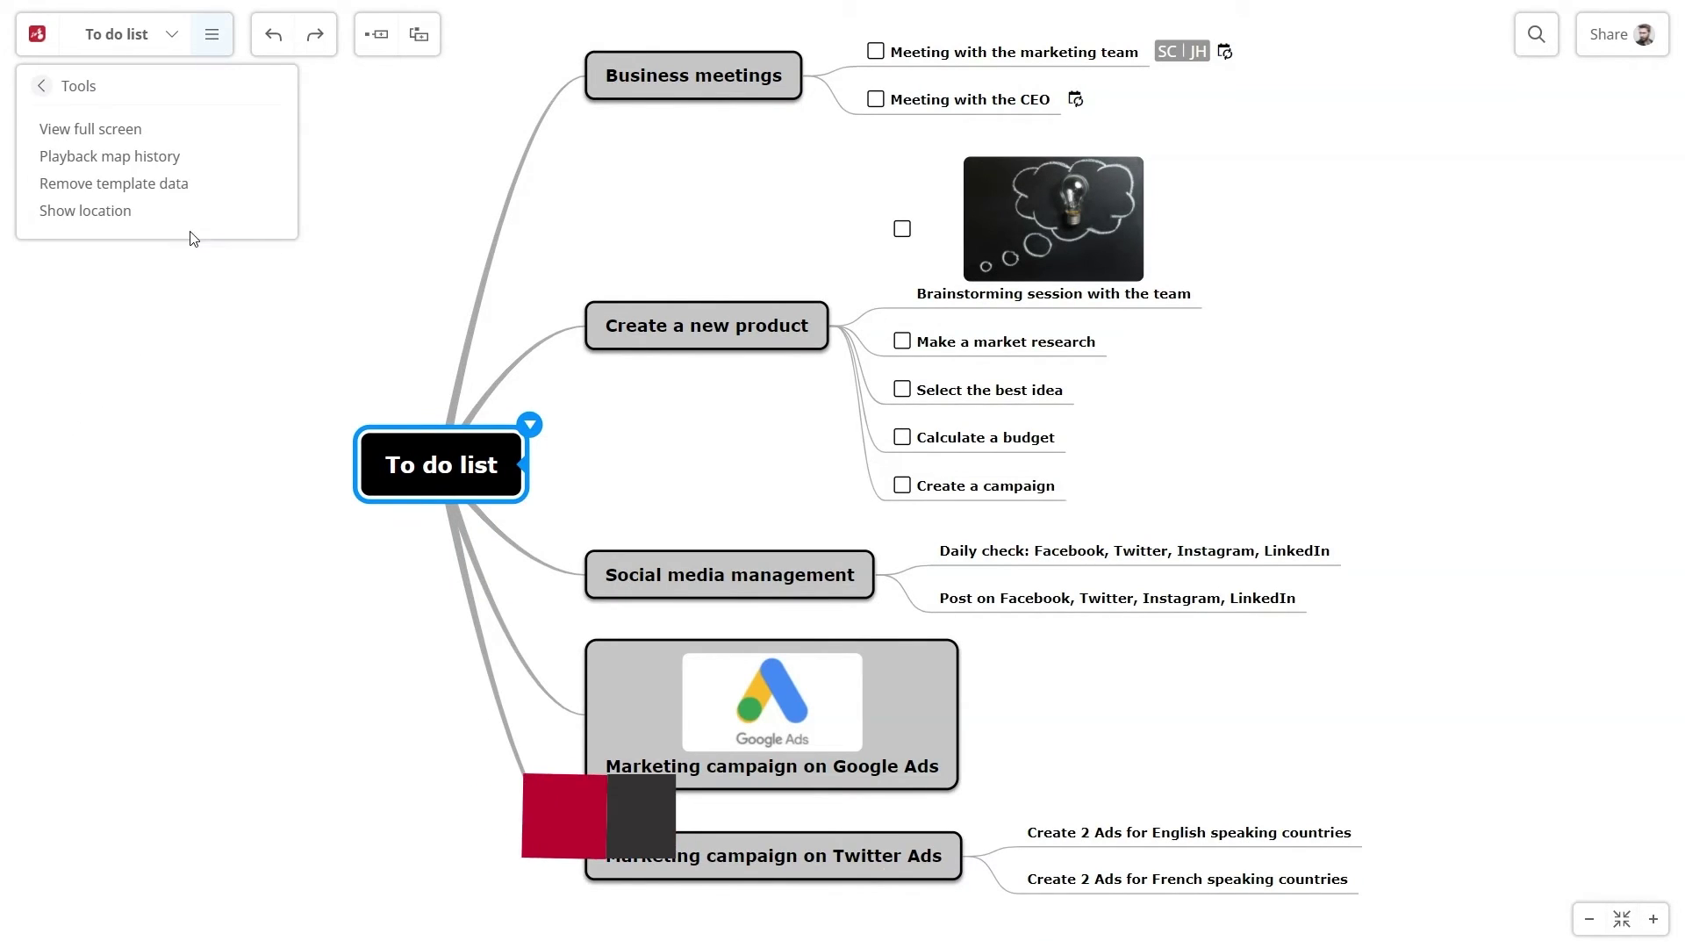
pyautogui.click(114, 156)
pyautogui.click(692, 903)
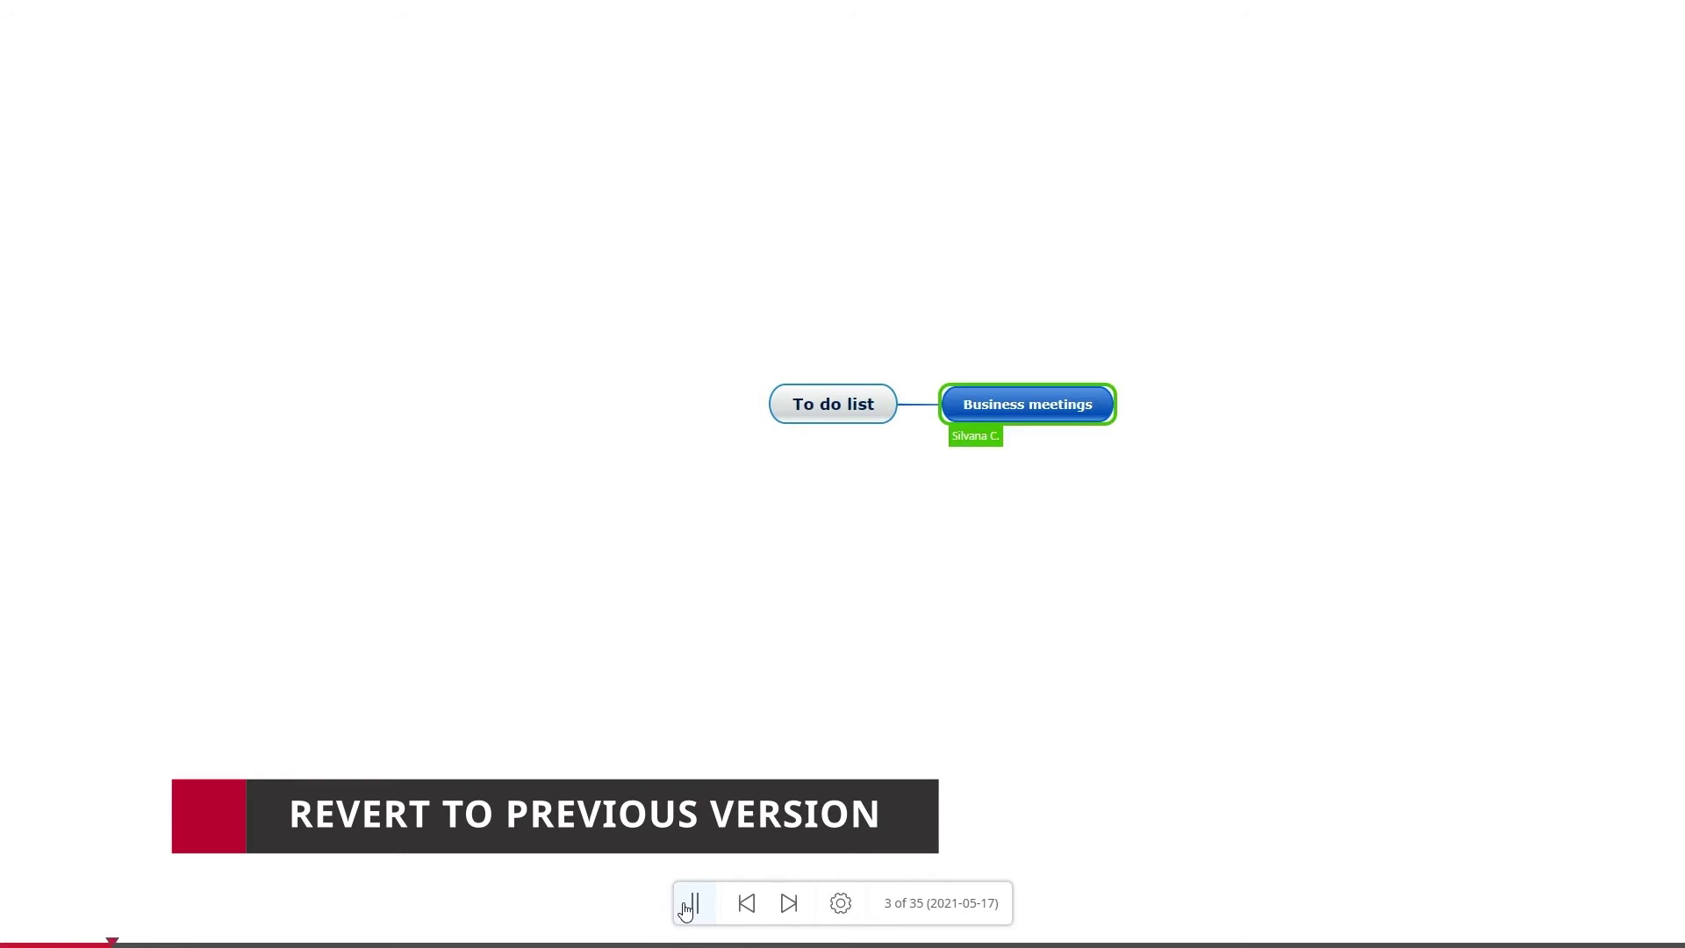
pyautogui.click(693, 904)
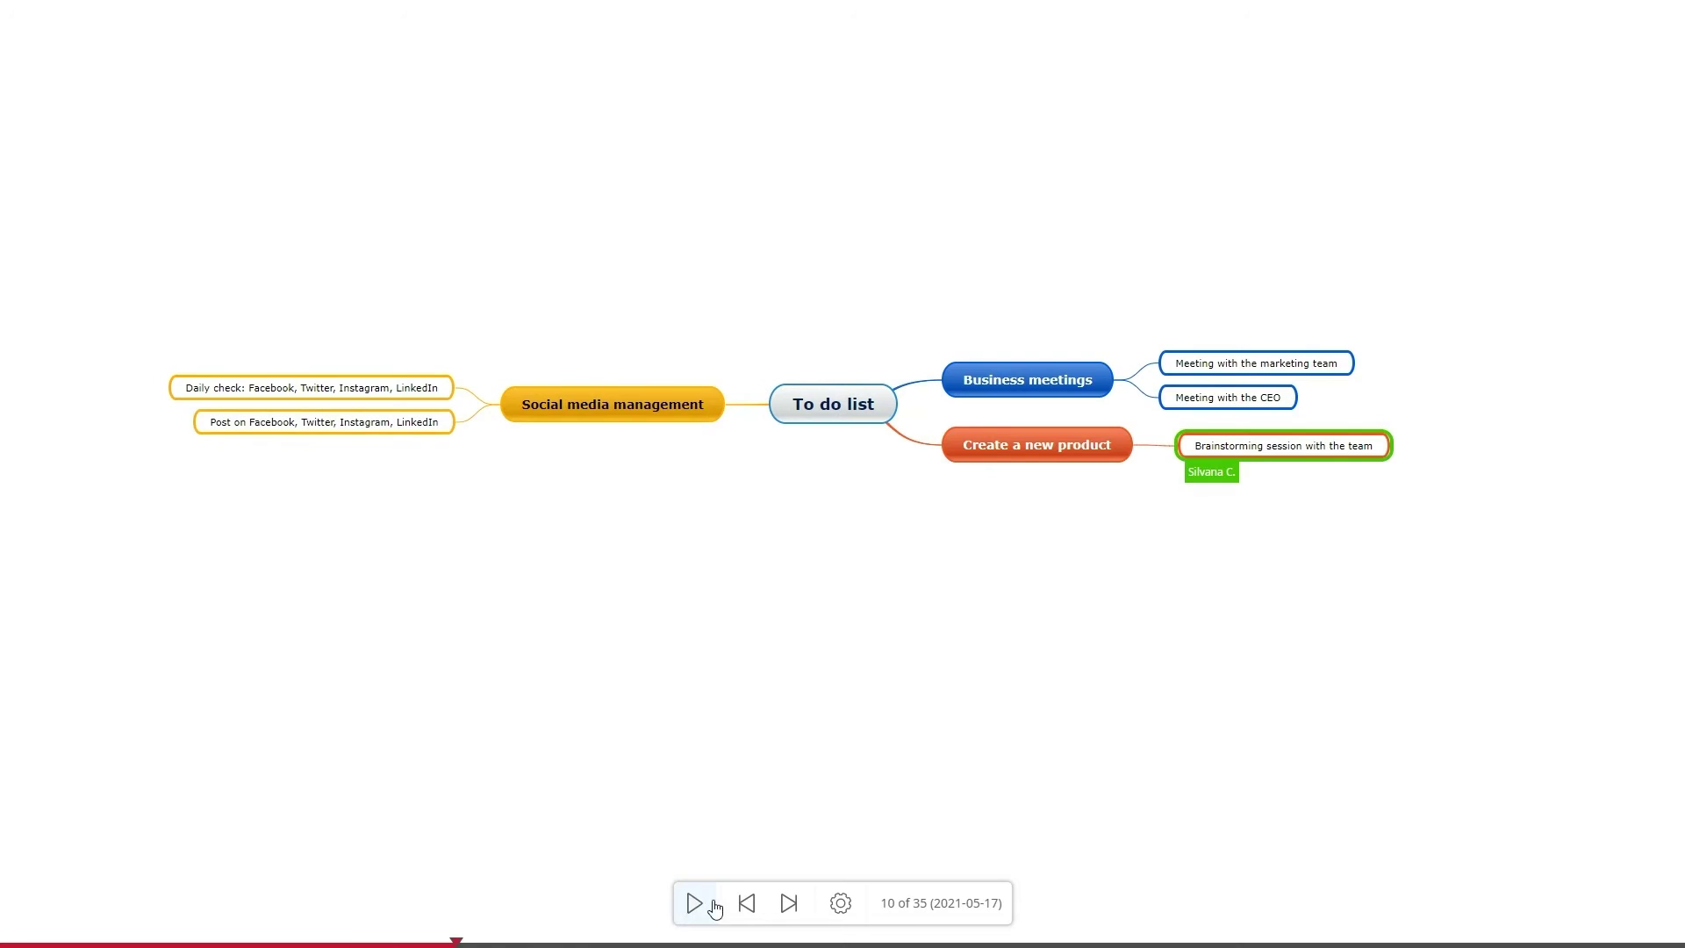
pyautogui.click(840, 903)
pyautogui.click(894, 848)
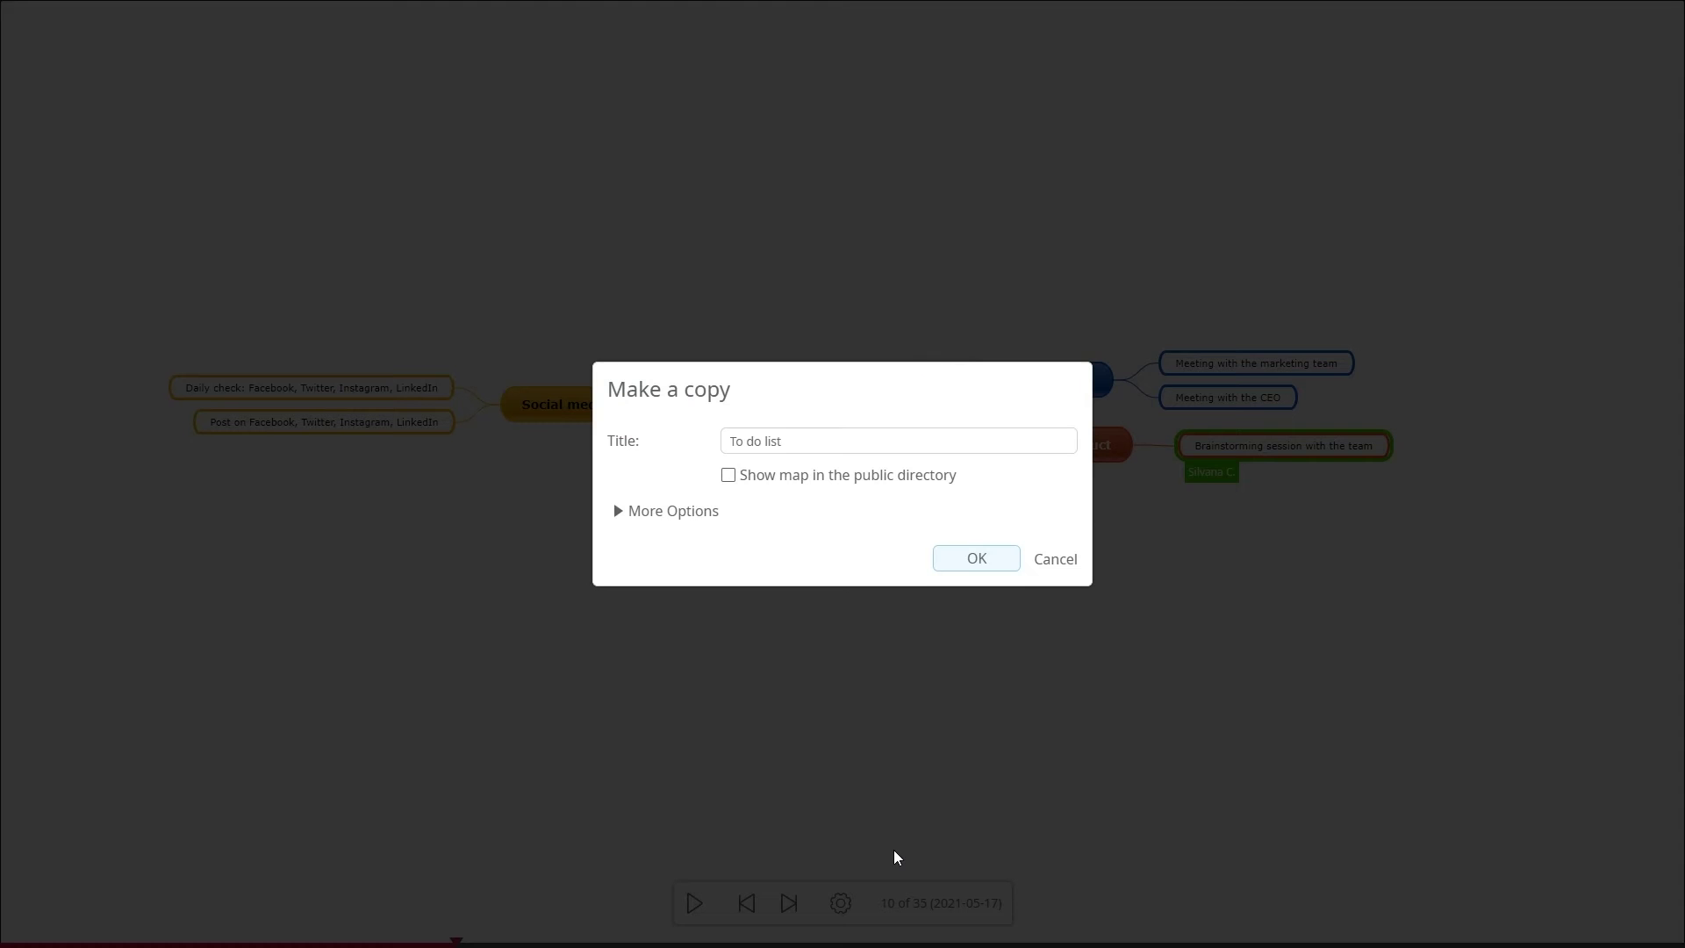
pyautogui.click(969, 566)
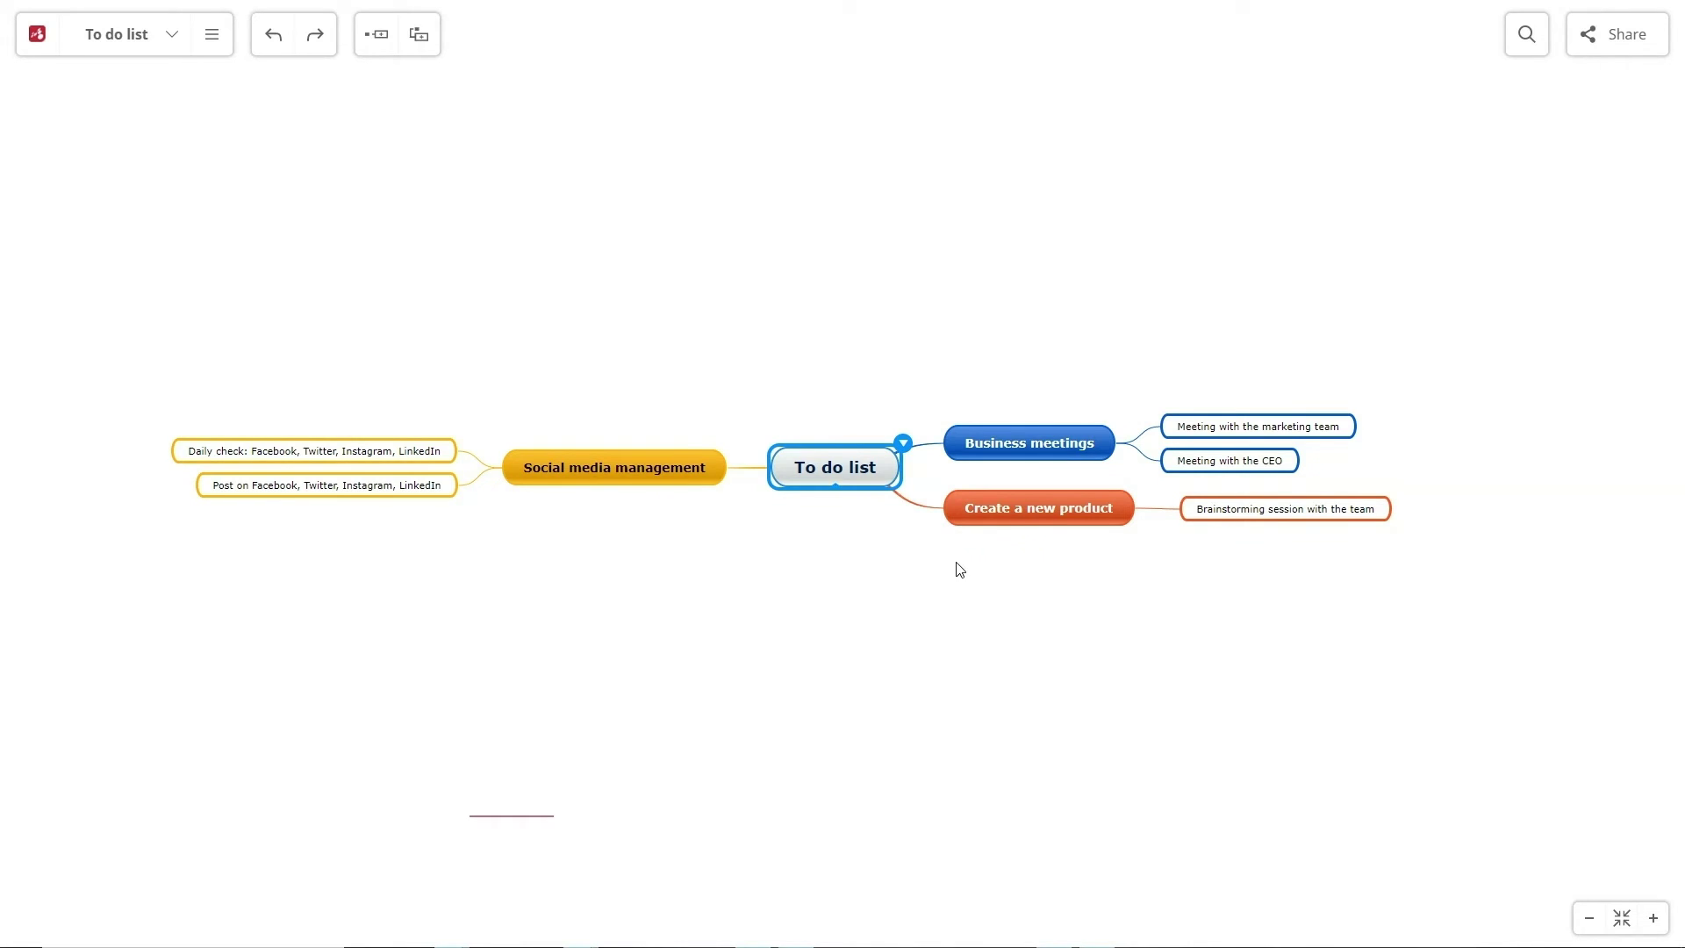
# Preview the map's PDF print option, then browse the Mind Map and Microsoft Excel export formats
pyautogui.click(212, 34)
pyautogui.click(188, 169)
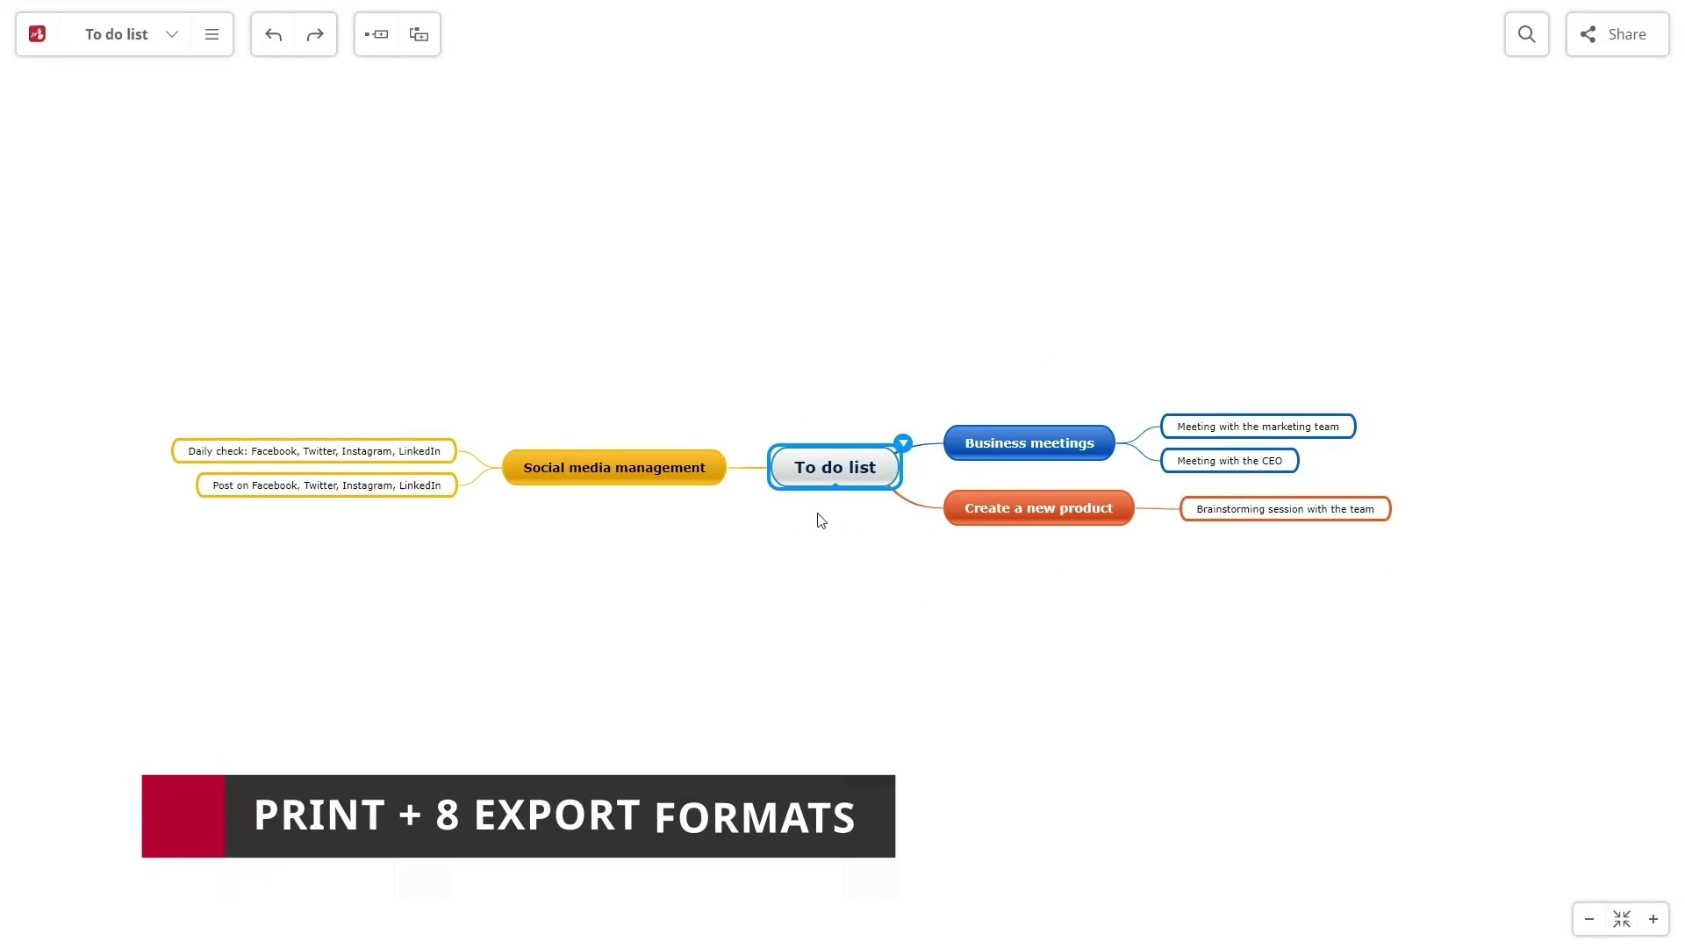
pyautogui.click(212, 35)
pyautogui.click(207, 147)
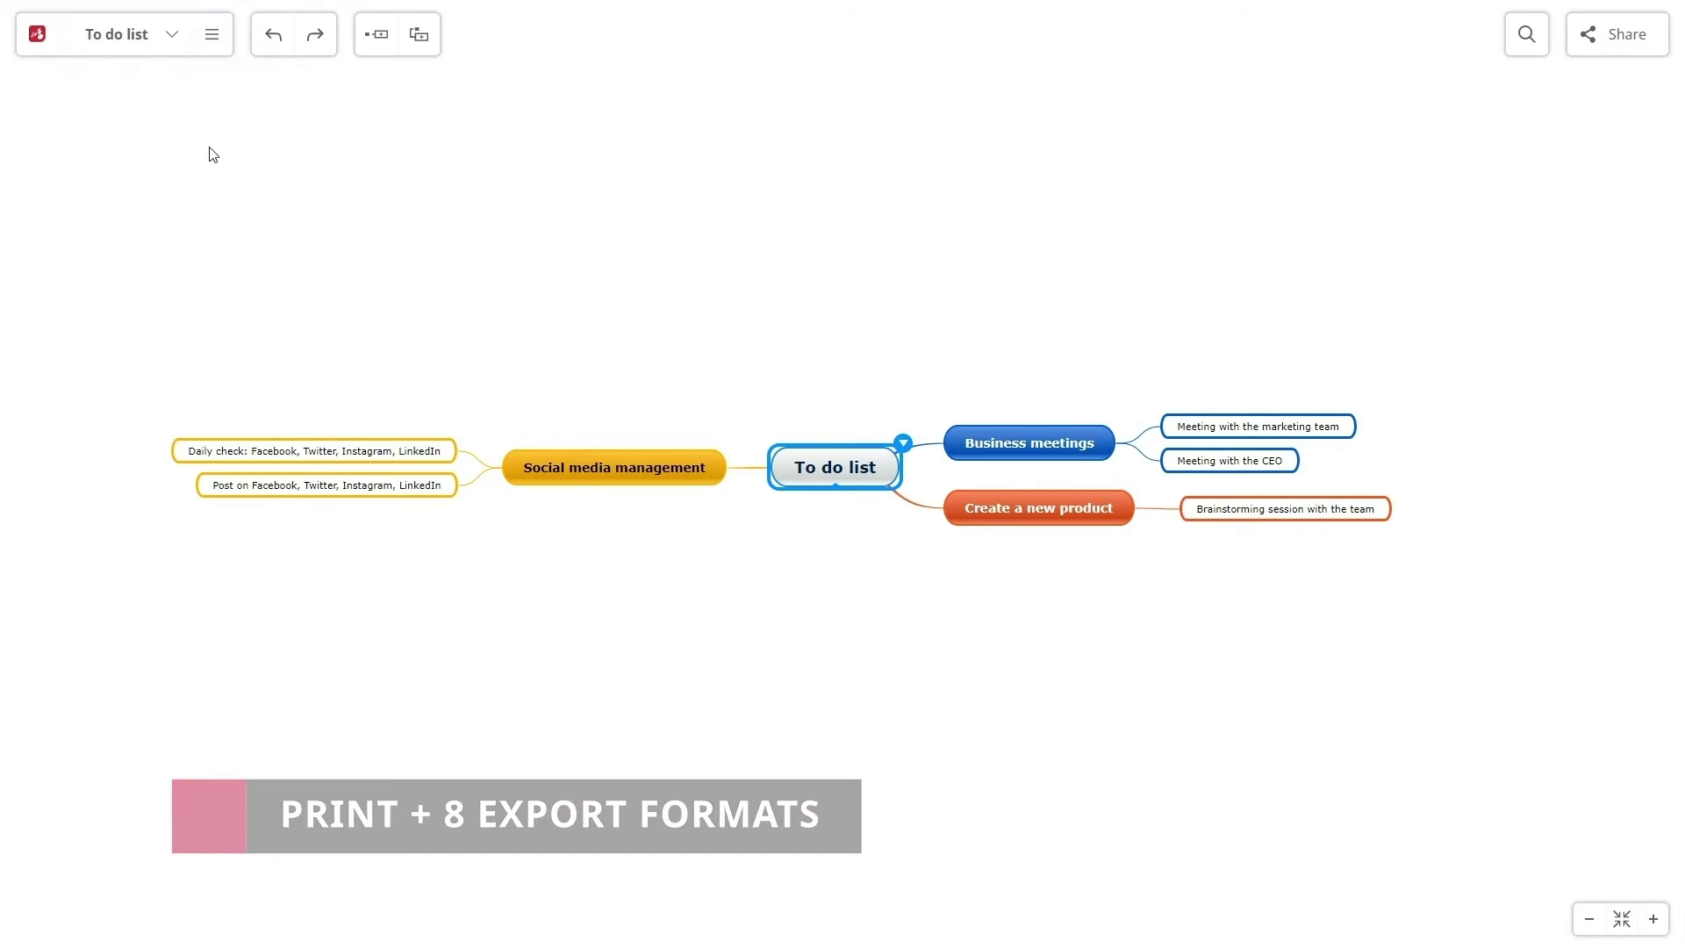
pyautogui.click(917, 295)
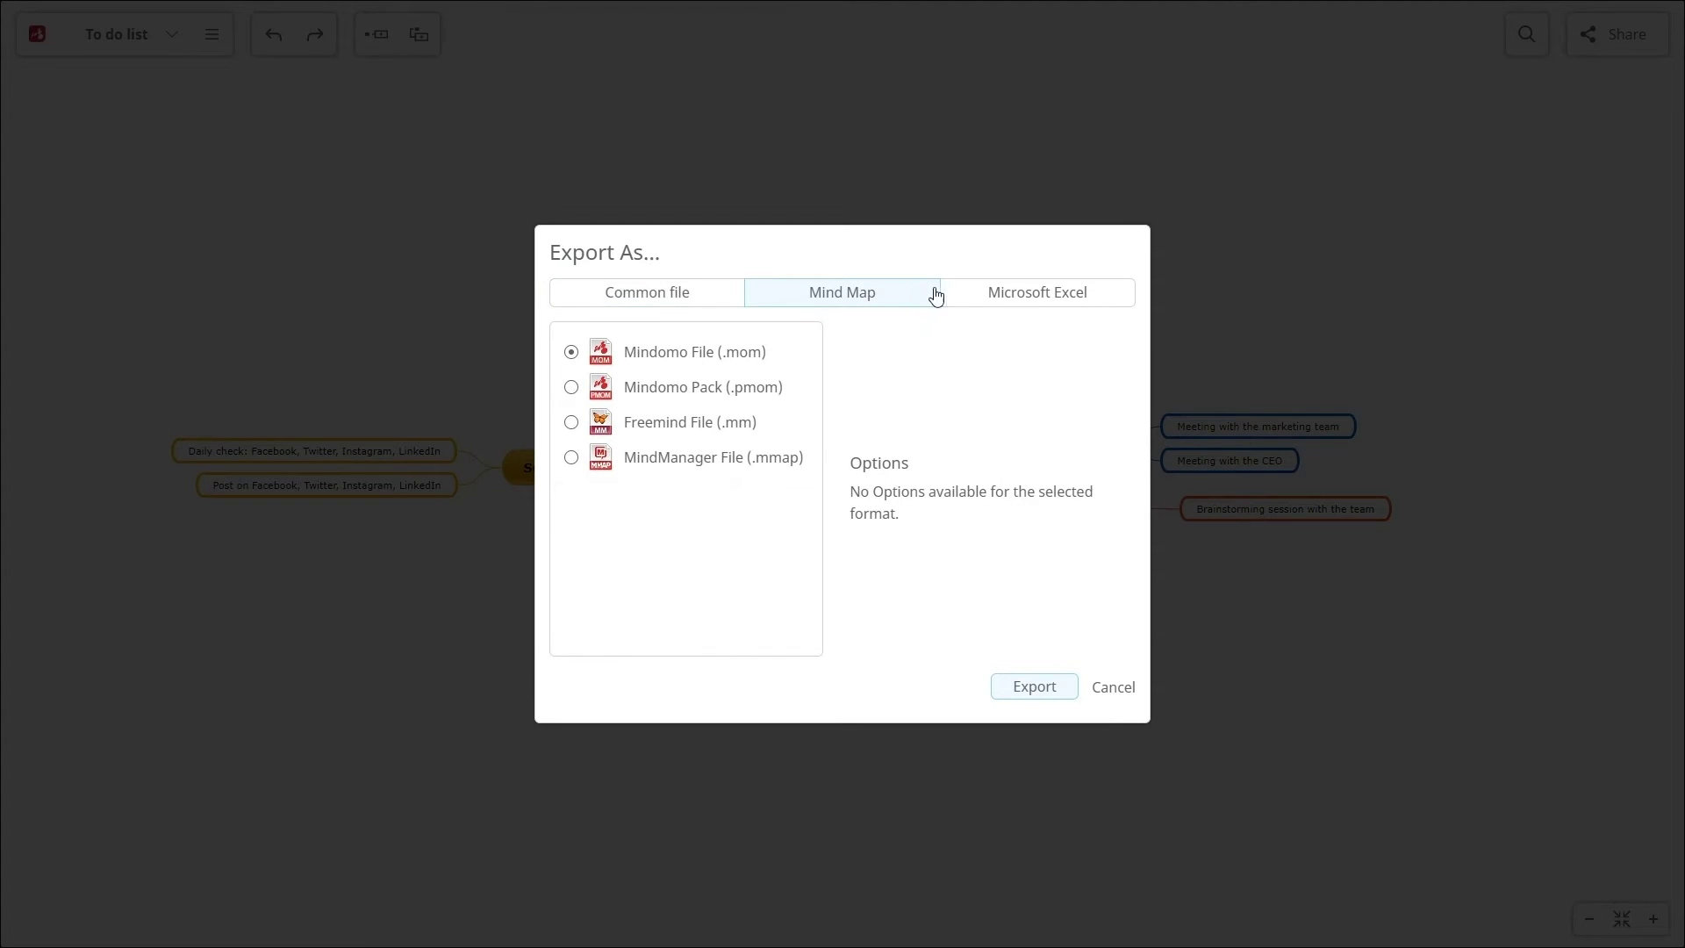
pyautogui.click(1073, 303)
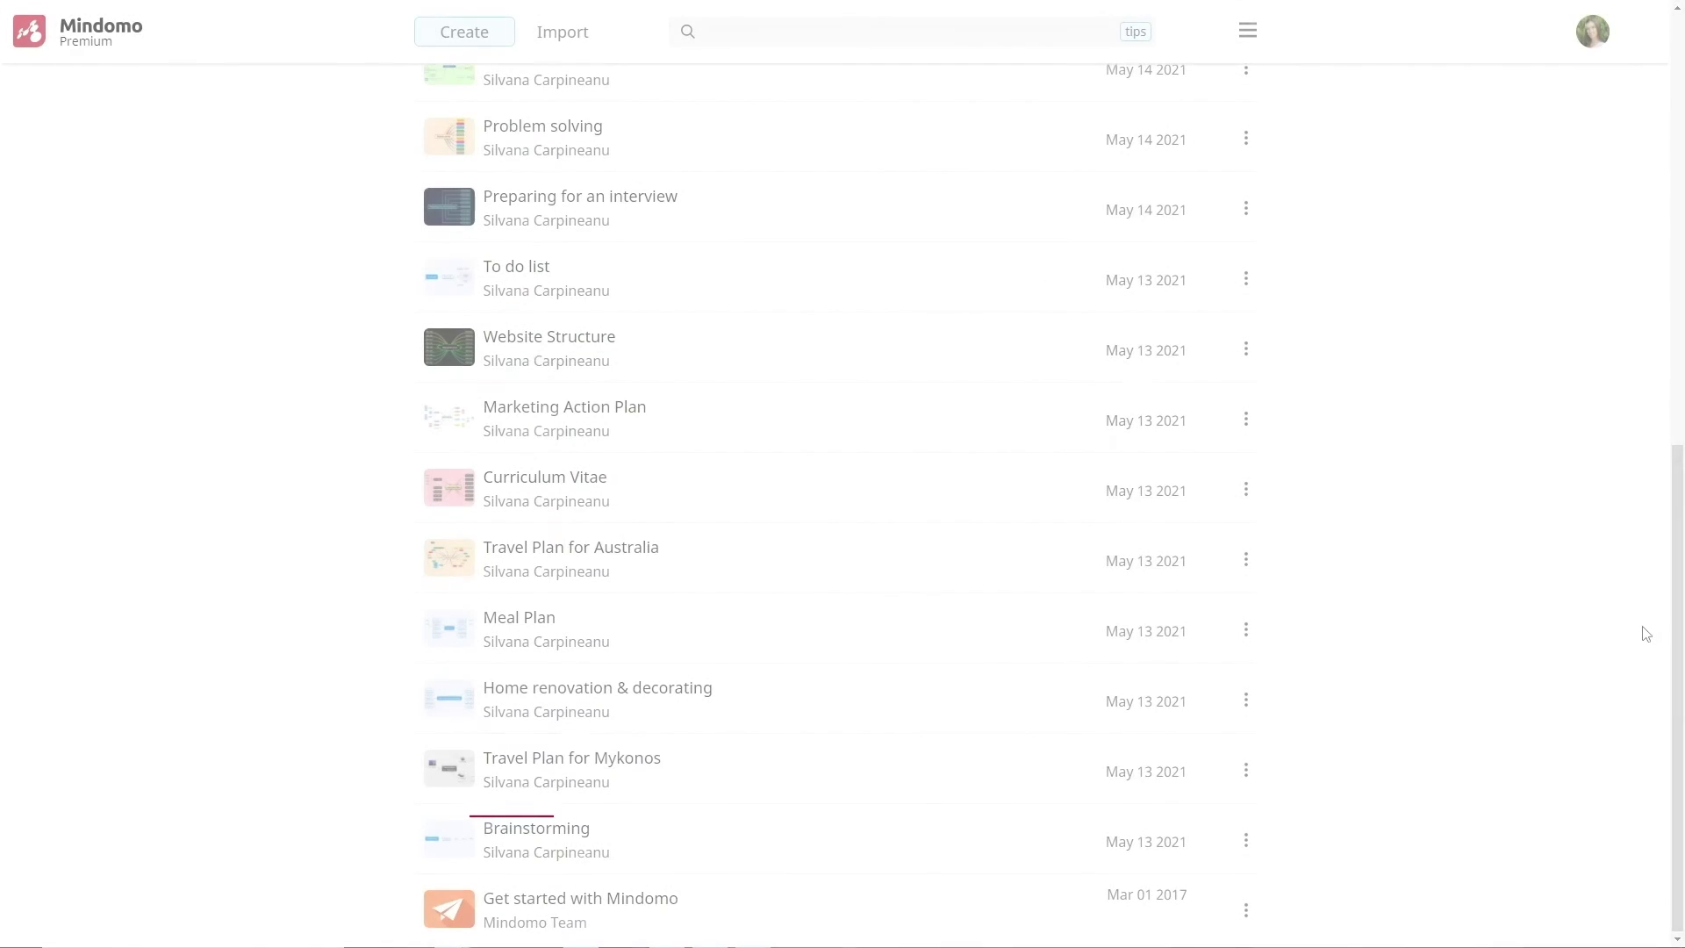
# Move To do list and Weekly planning into Time management, and Preparing for an interview into Work & Career related
pyautogui.moveTo(1678, 623); pyautogui.dragTo(1626, 195)
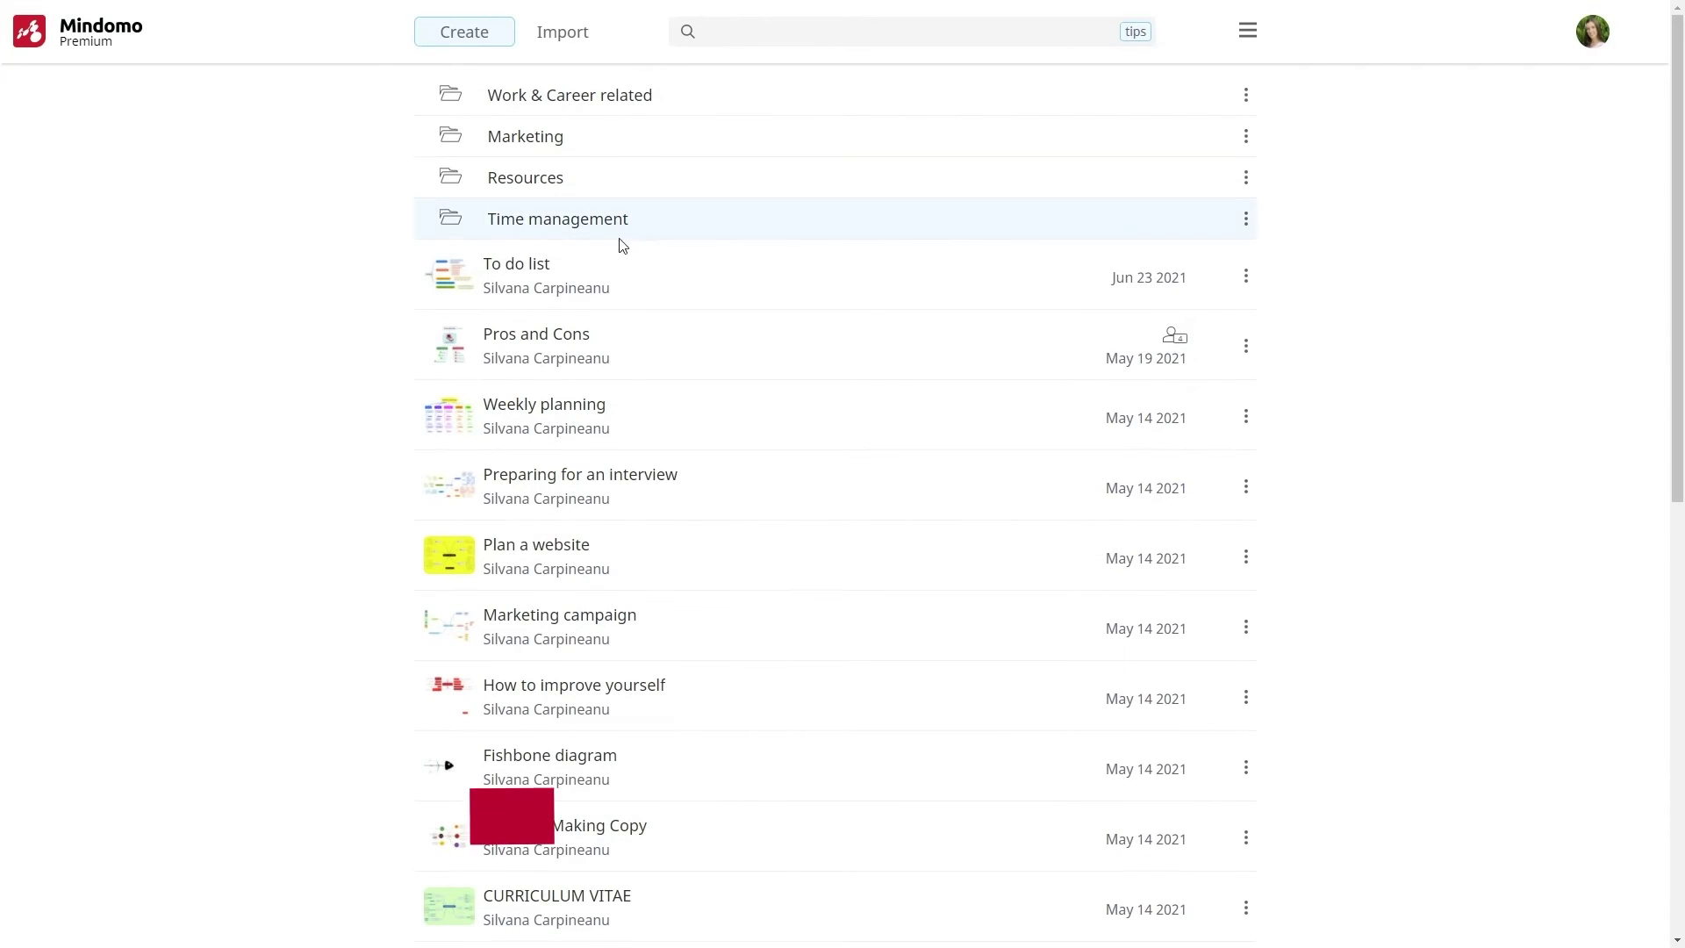
pyautogui.moveTo(509, 265); pyautogui.dragTo(545, 220)
pyautogui.moveTo(526, 334); pyautogui.dragTo(527, 221)
pyautogui.moveTo(527, 342); pyautogui.dragTo(581, 106)
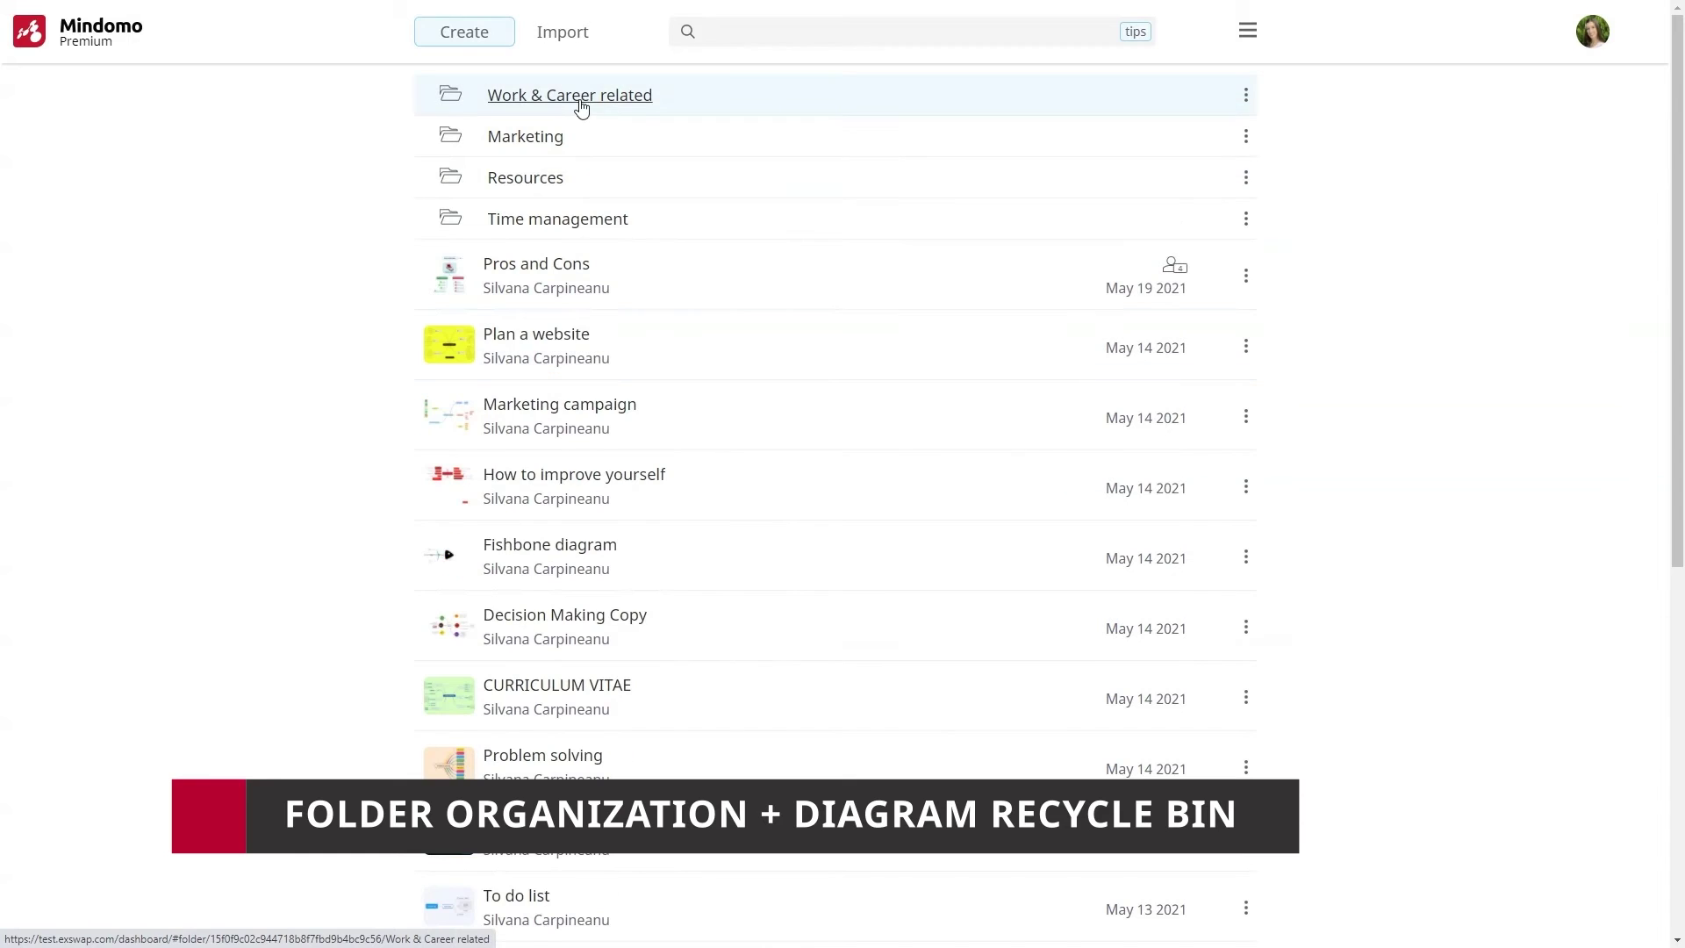
# Restore the Weekly Planner map from the Recycle Bin and confirm with OK
pyautogui.click(1247, 31)
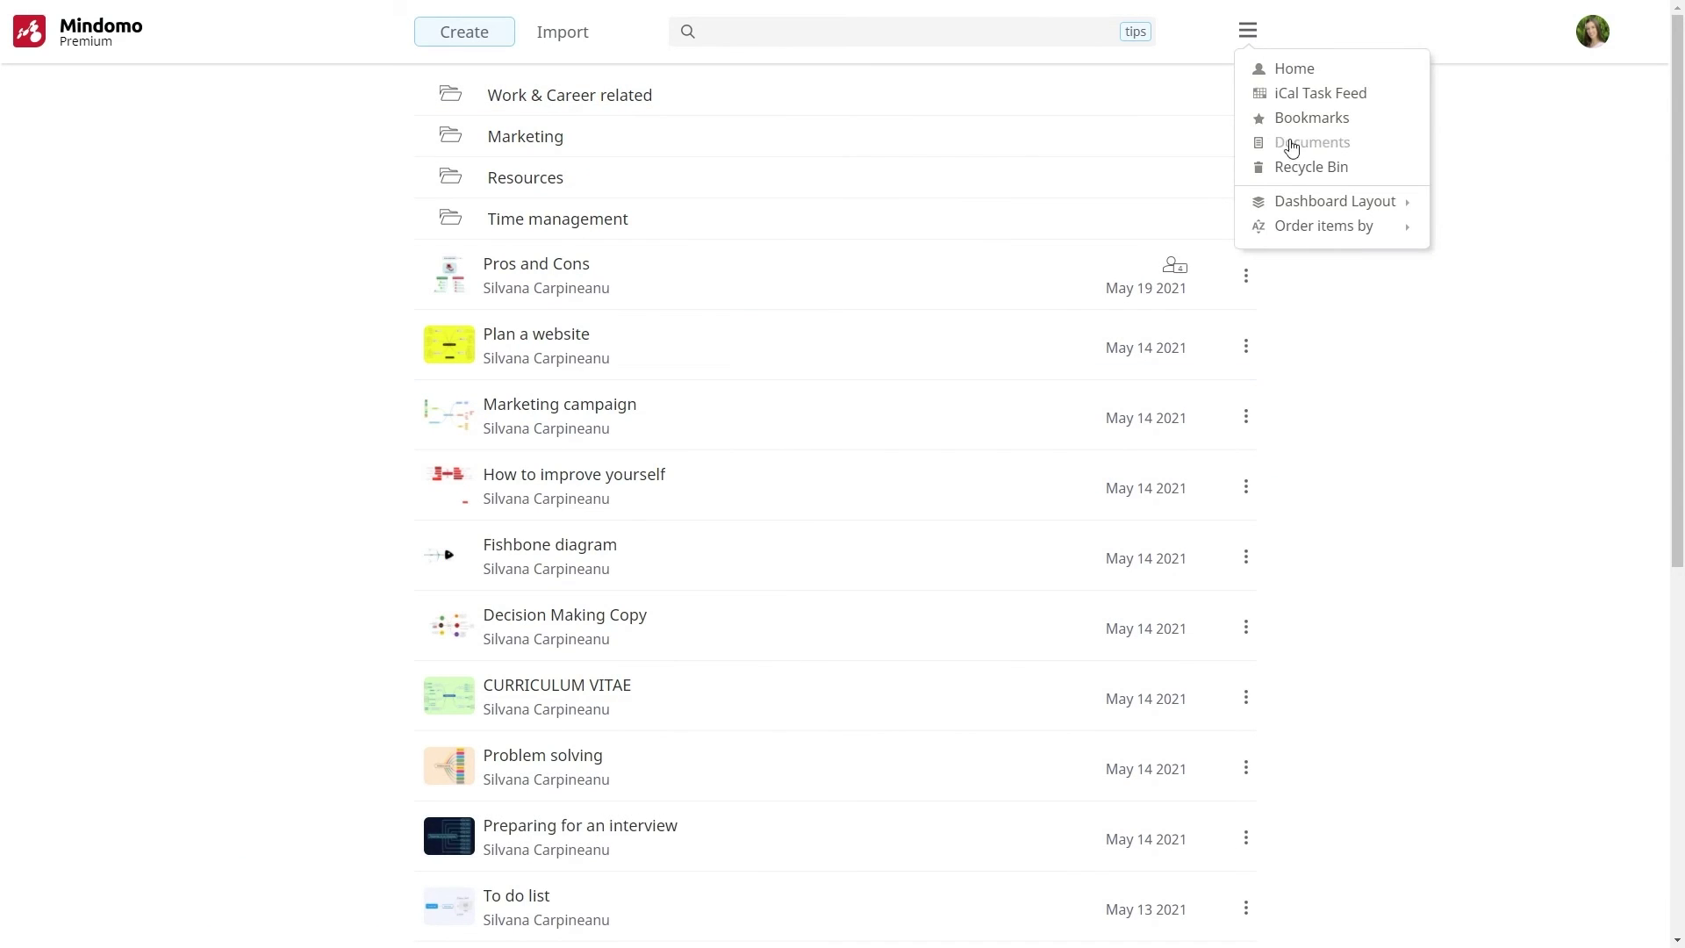
pyautogui.click(1298, 170)
pyautogui.click(1247, 147)
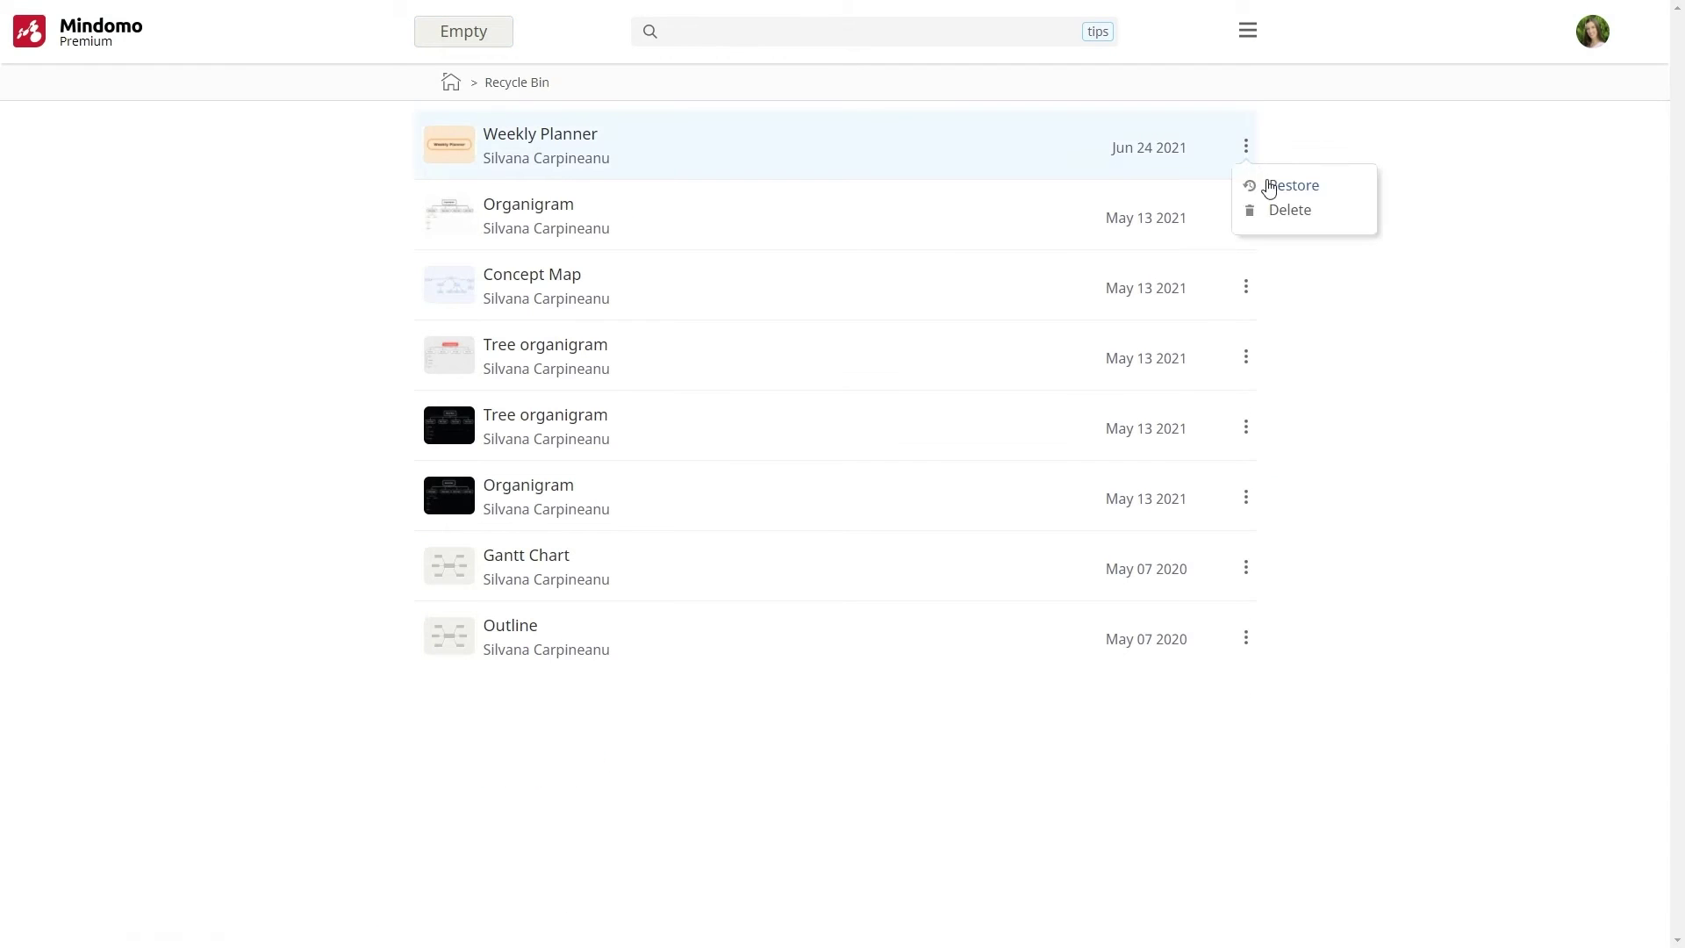
pyautogui.click(1267, 182)
pyautogui.click(896, 497)
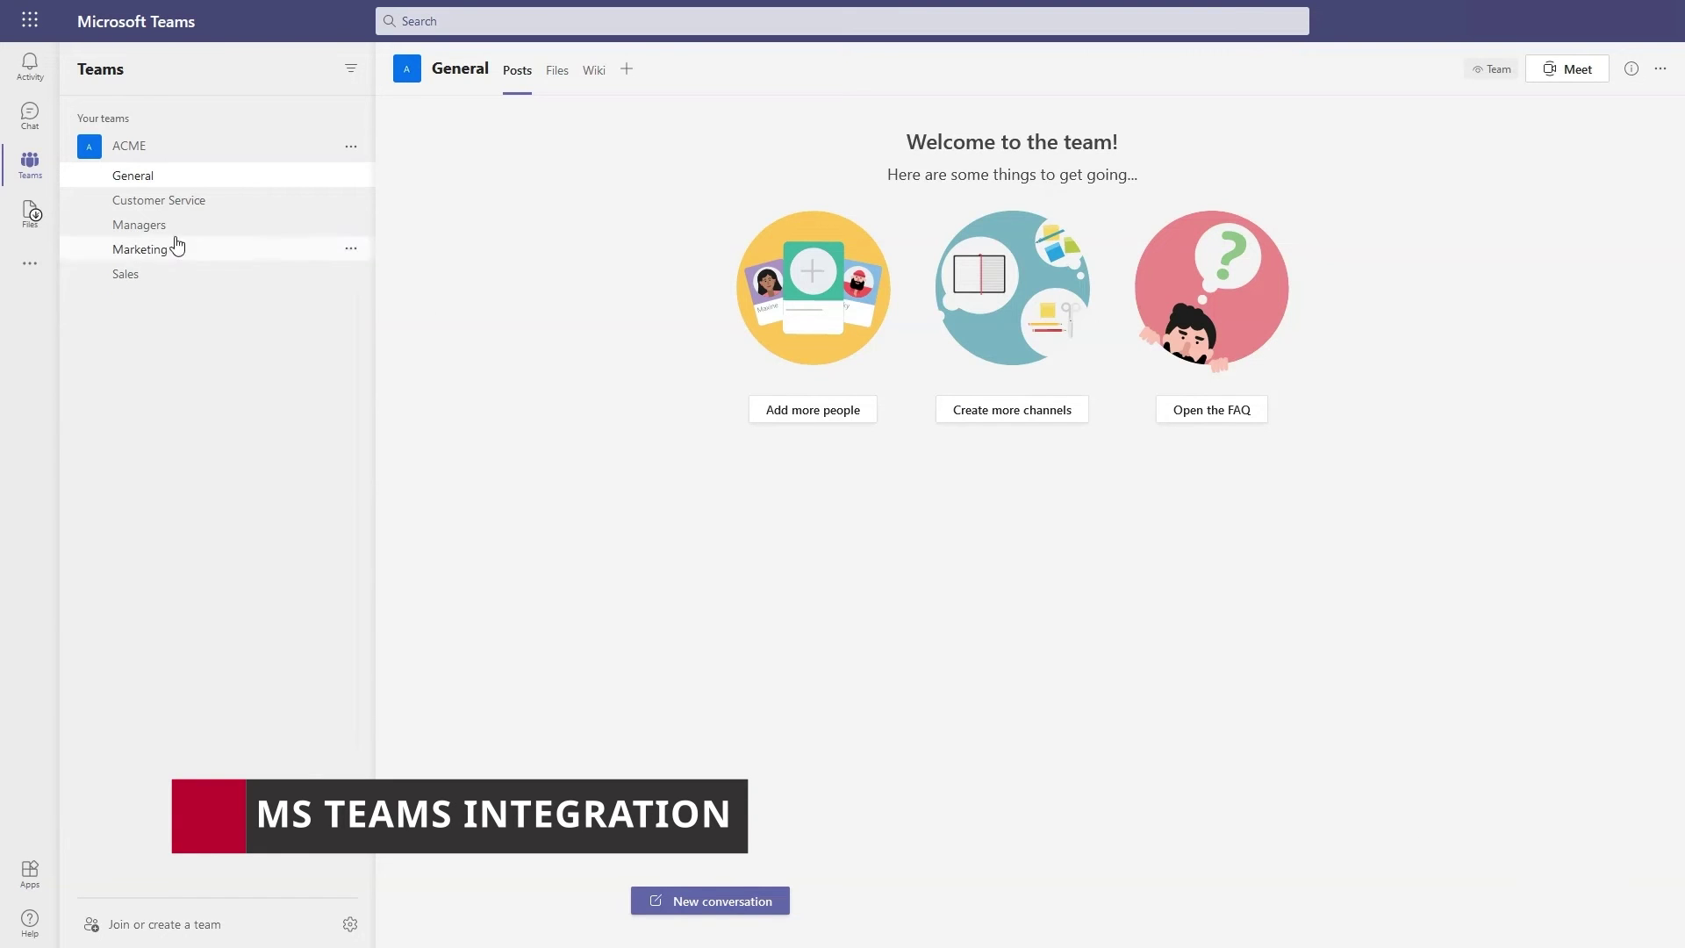
# Pin the Mindomo app to the Teams left rail, then open and leave its Pros and Cons map
pyautogui.click(29, 262)
pyautogui.click(156, 189)
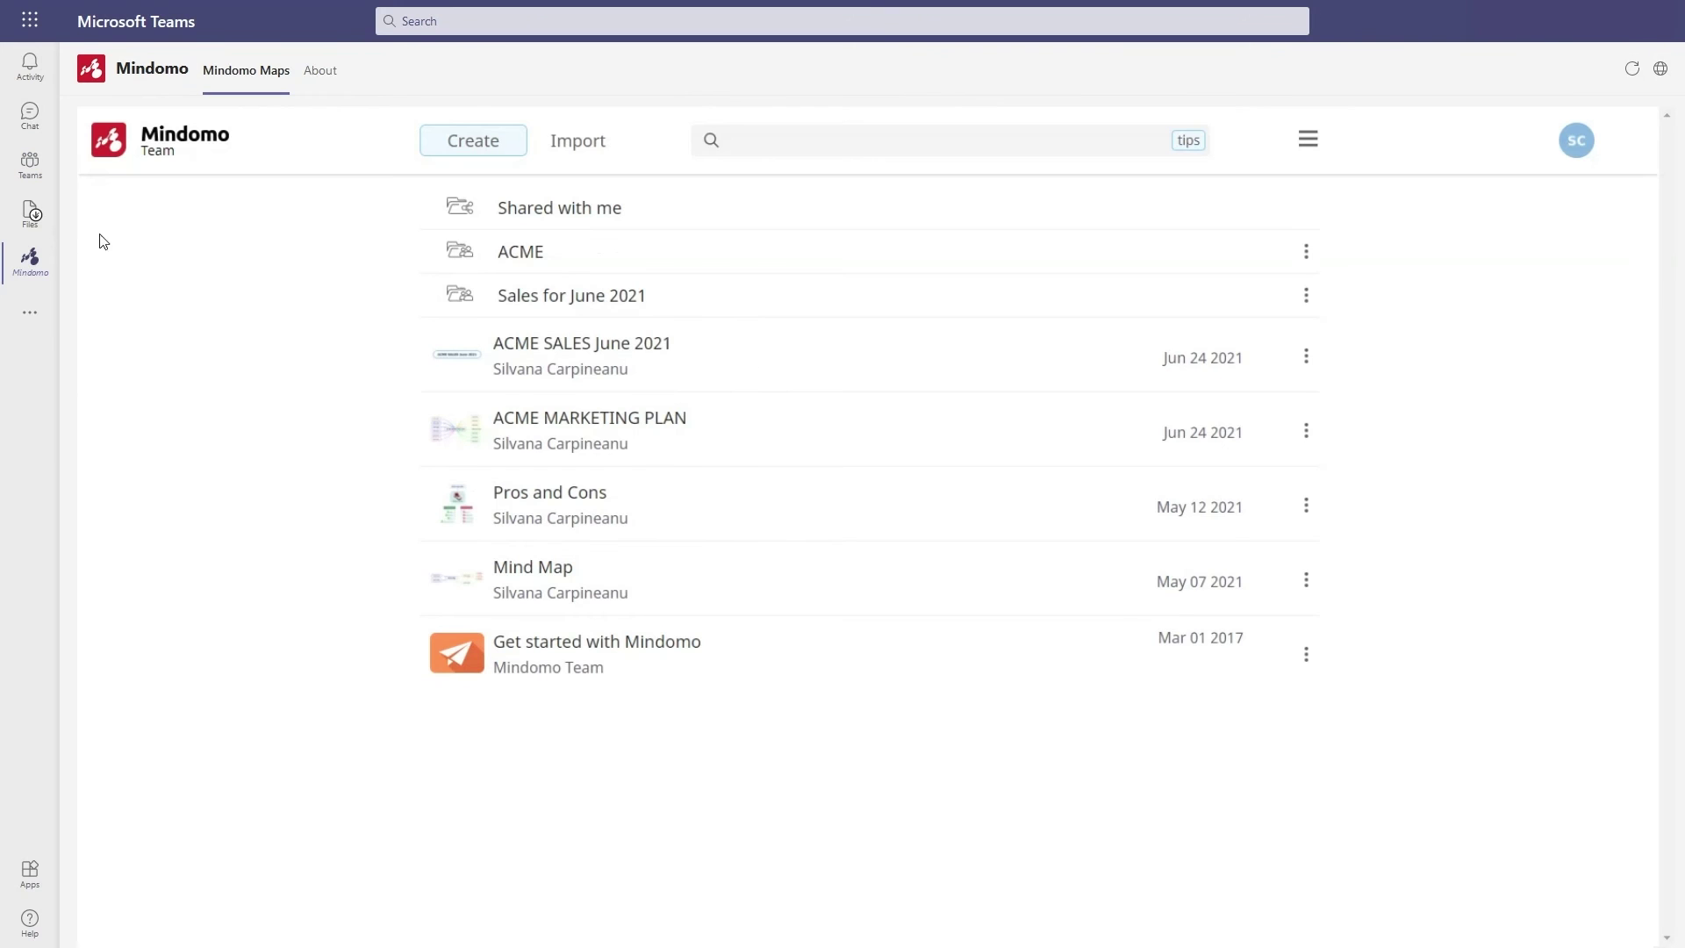
pyautogui.rightClick(44, 268)
pyautogui.click(98, 266)
pyautogui.click(516, 494)
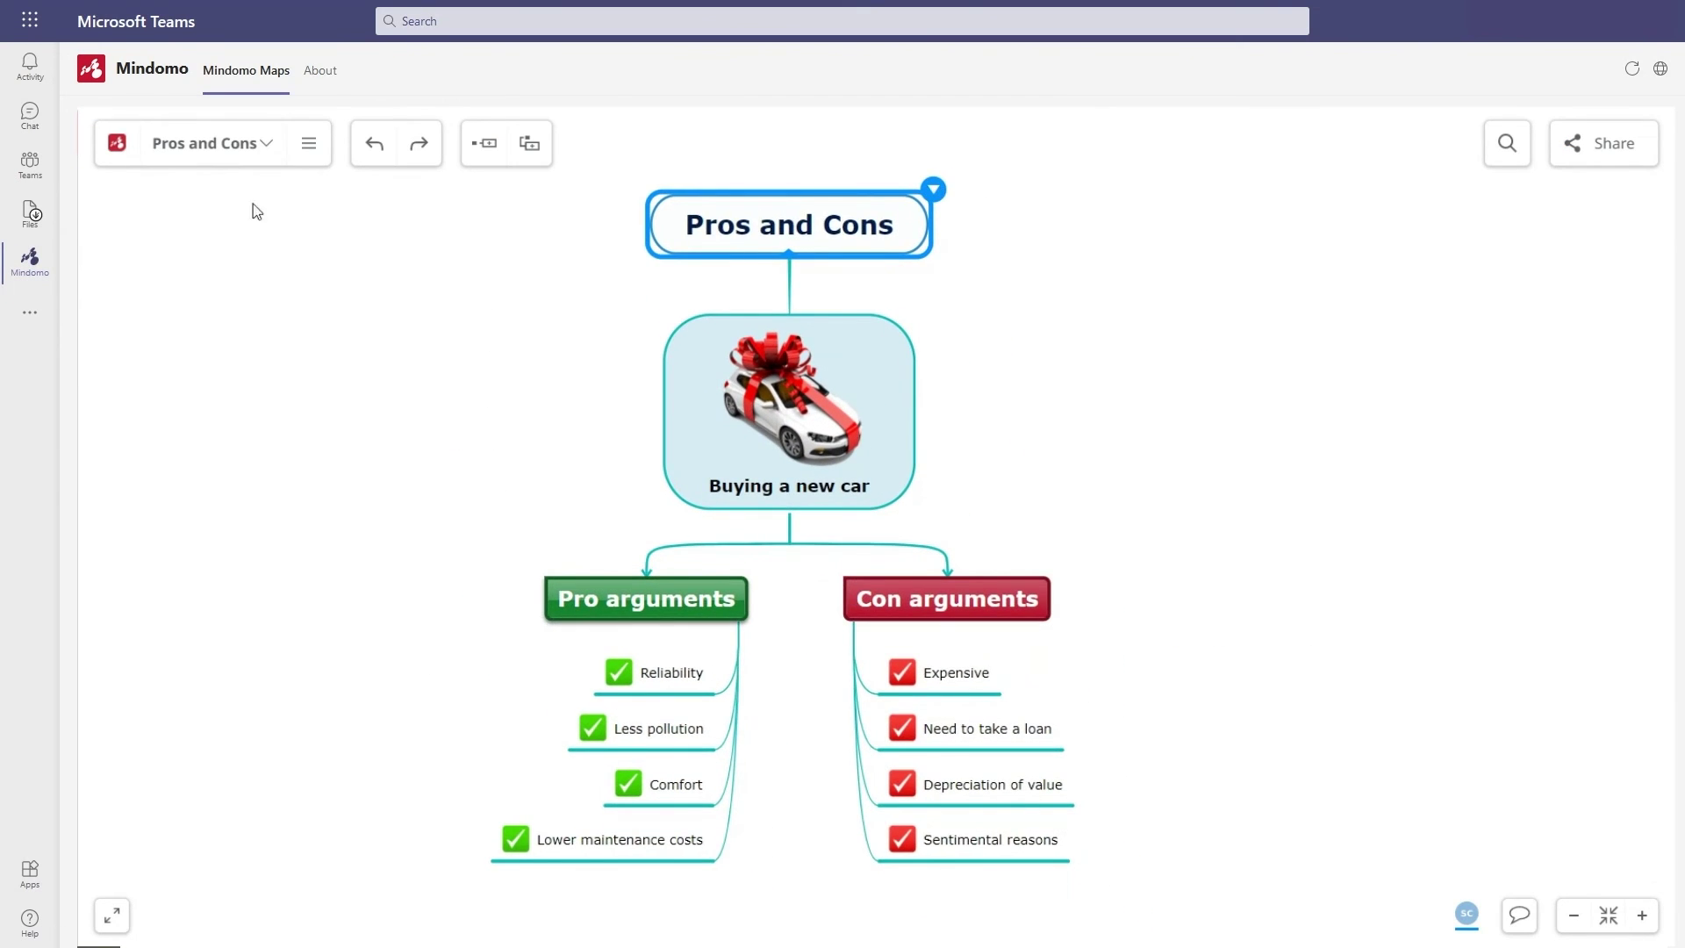
pyautogui.click(117, 146)
# Add a Mindomo tab for 'Pros and Cons for cars' to the ACME Marketing channel and select its Con arguments node
pyautogui.click(35, 161)
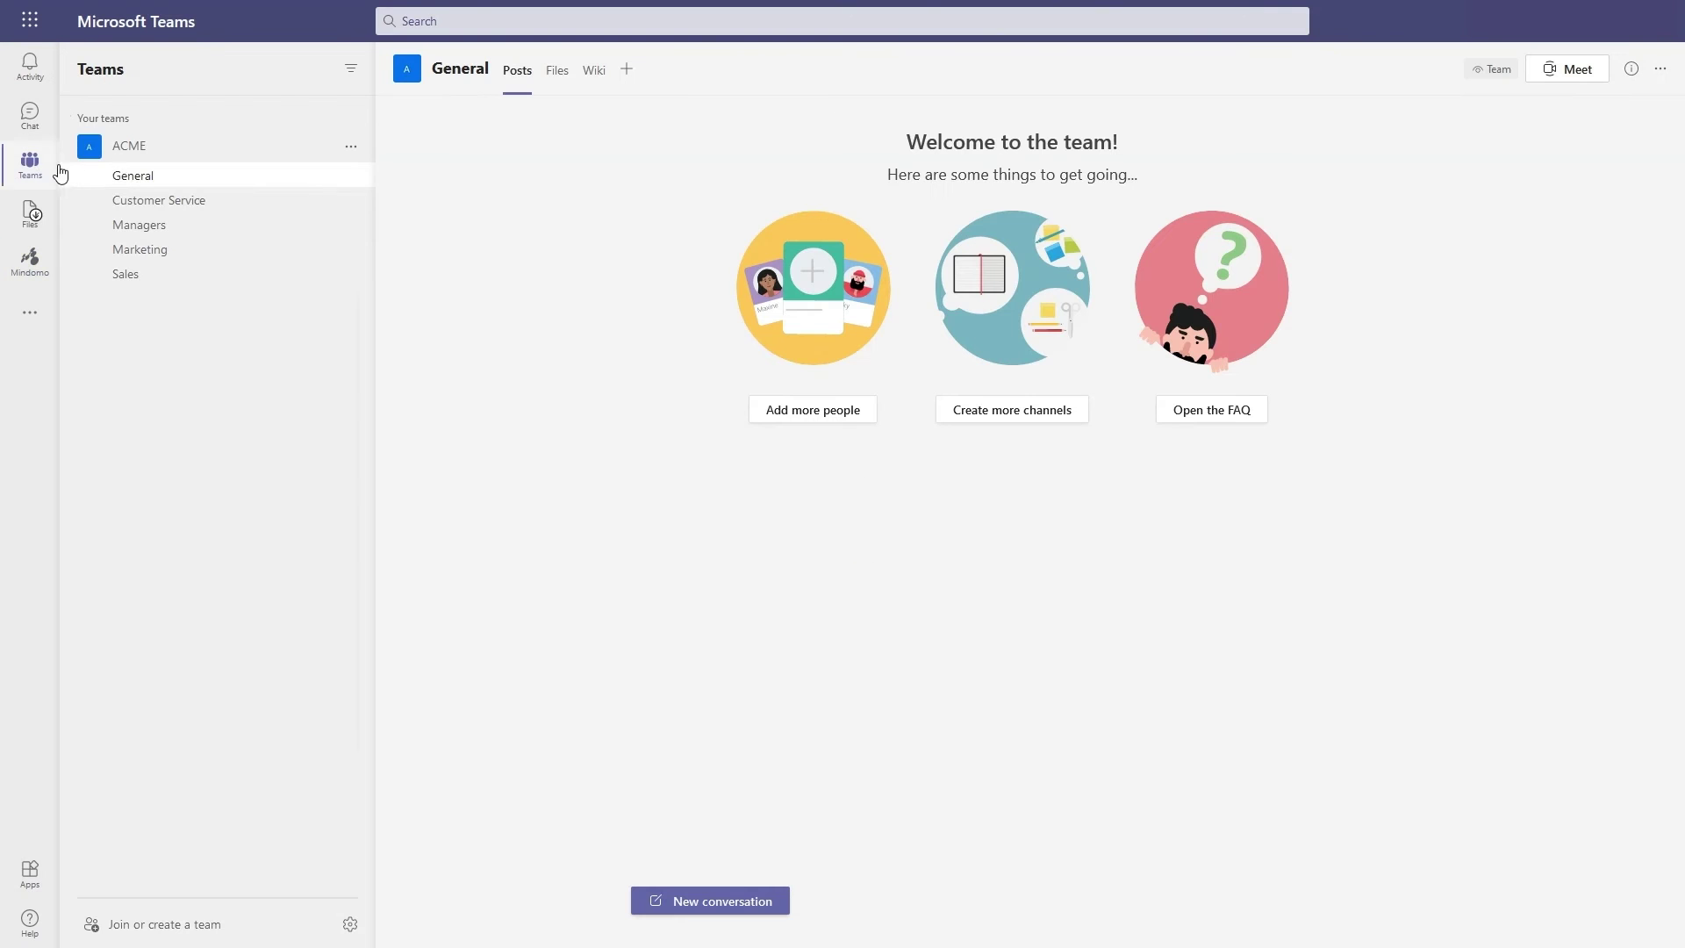
pyautogui.click(204, 253)
pyautogui.click(647, 69)
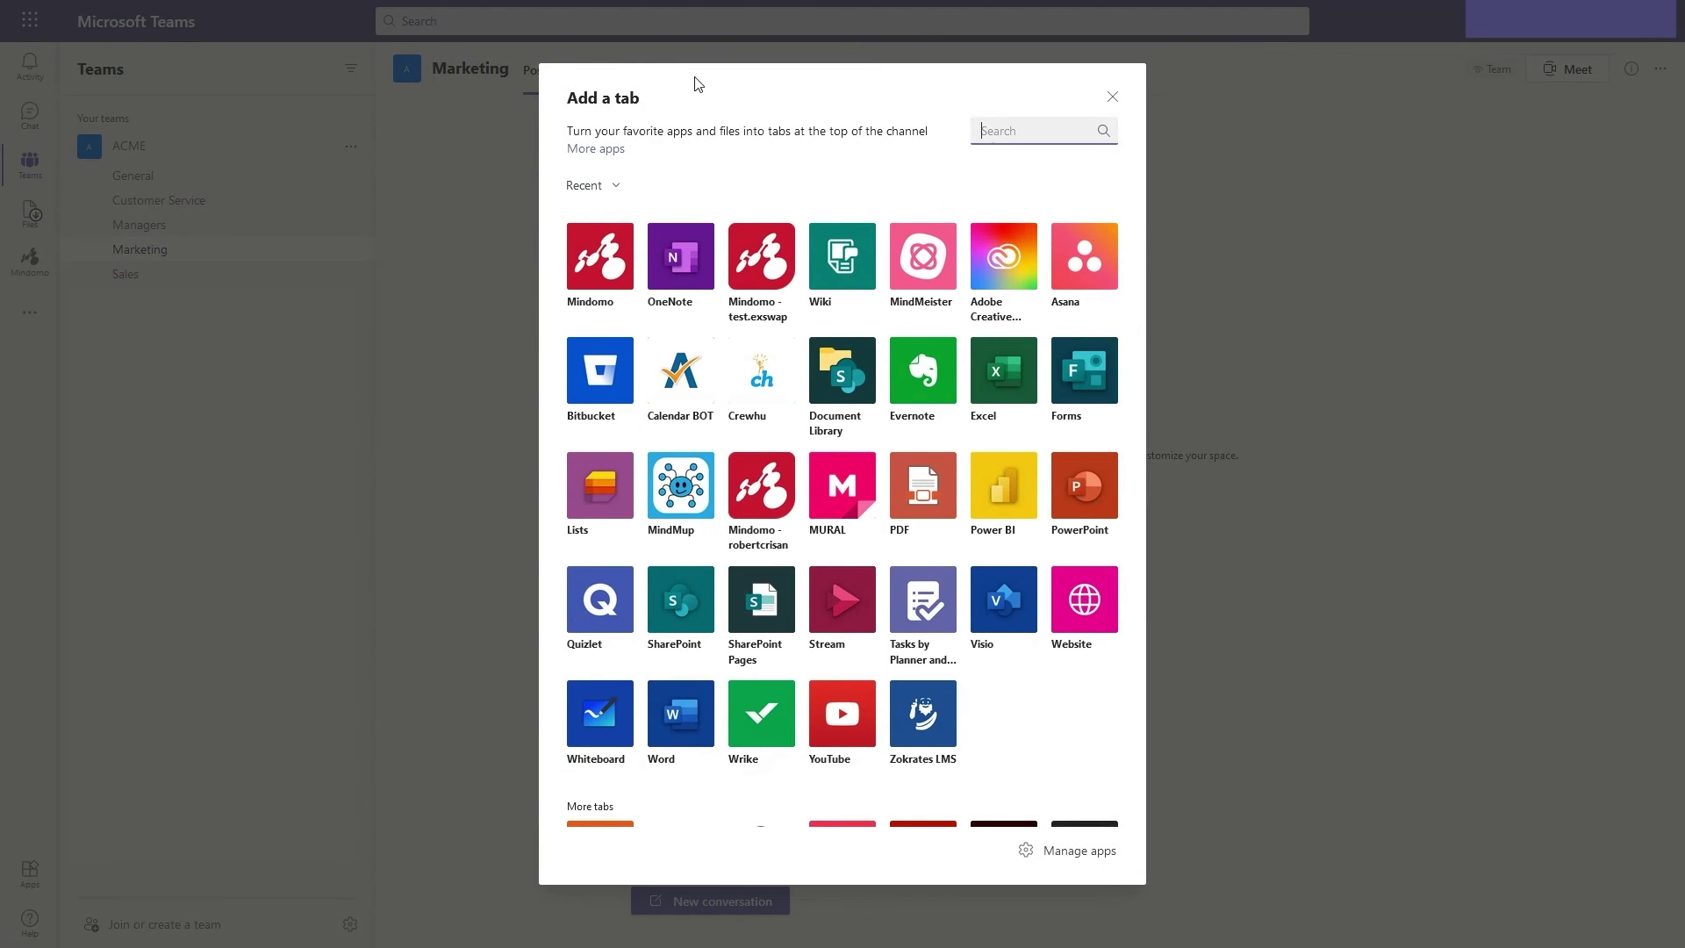
pyautogui.click(595, 255)
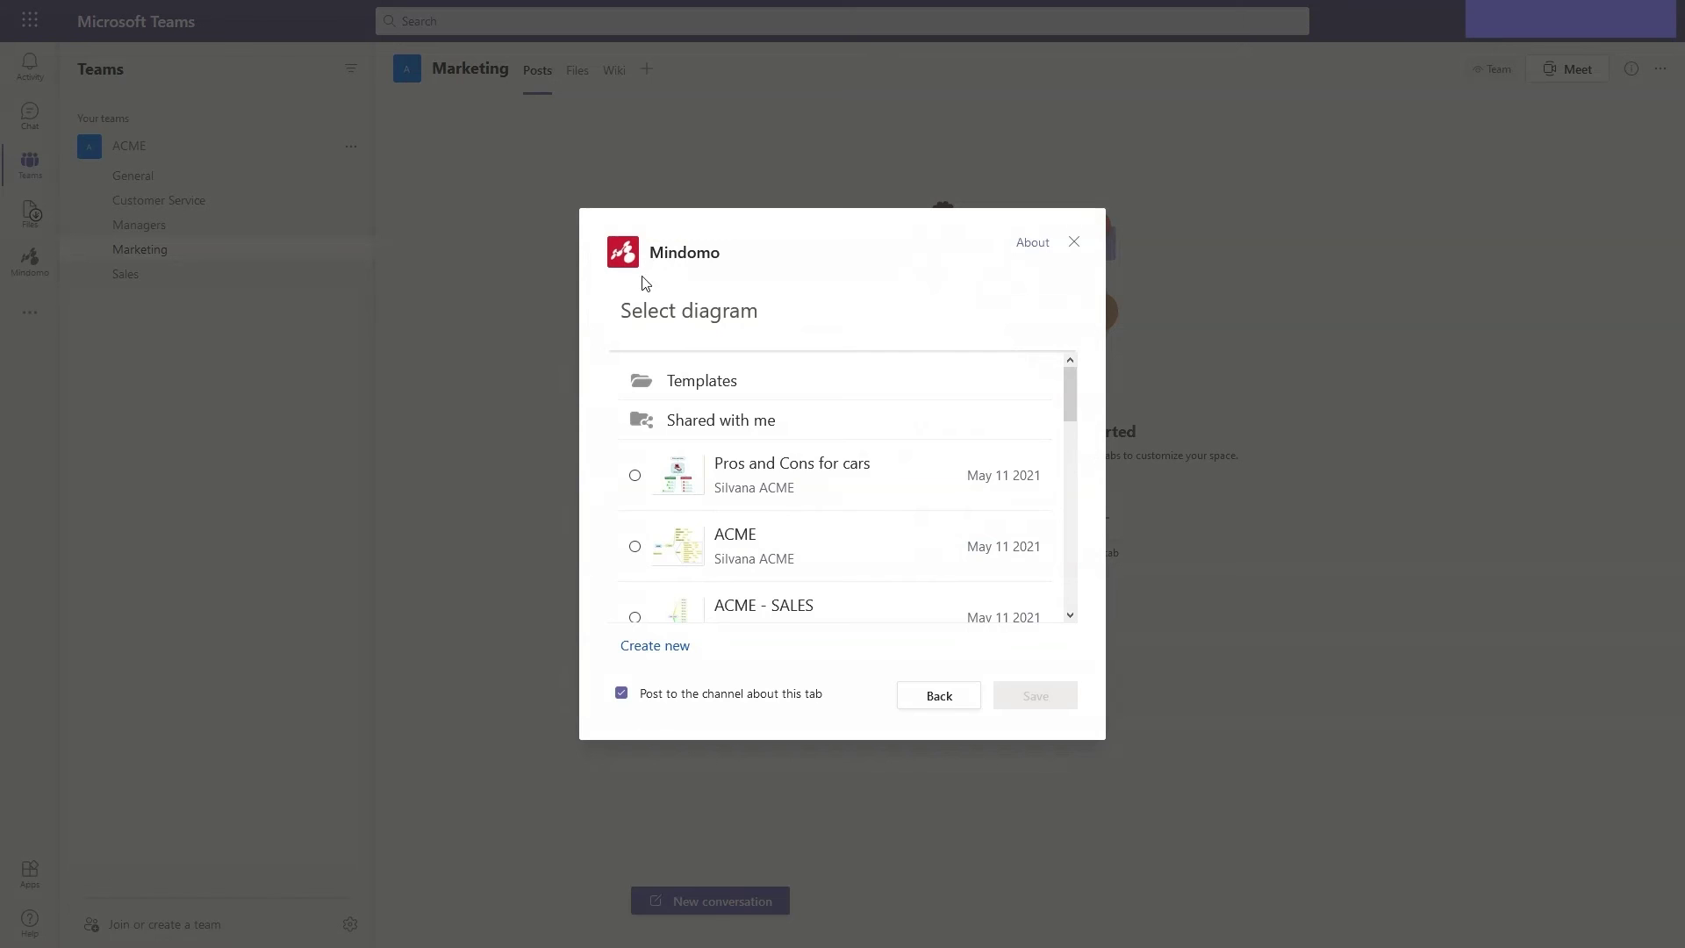
pyautogui.click(781, 470)
pyautogui.click(1036, 696)
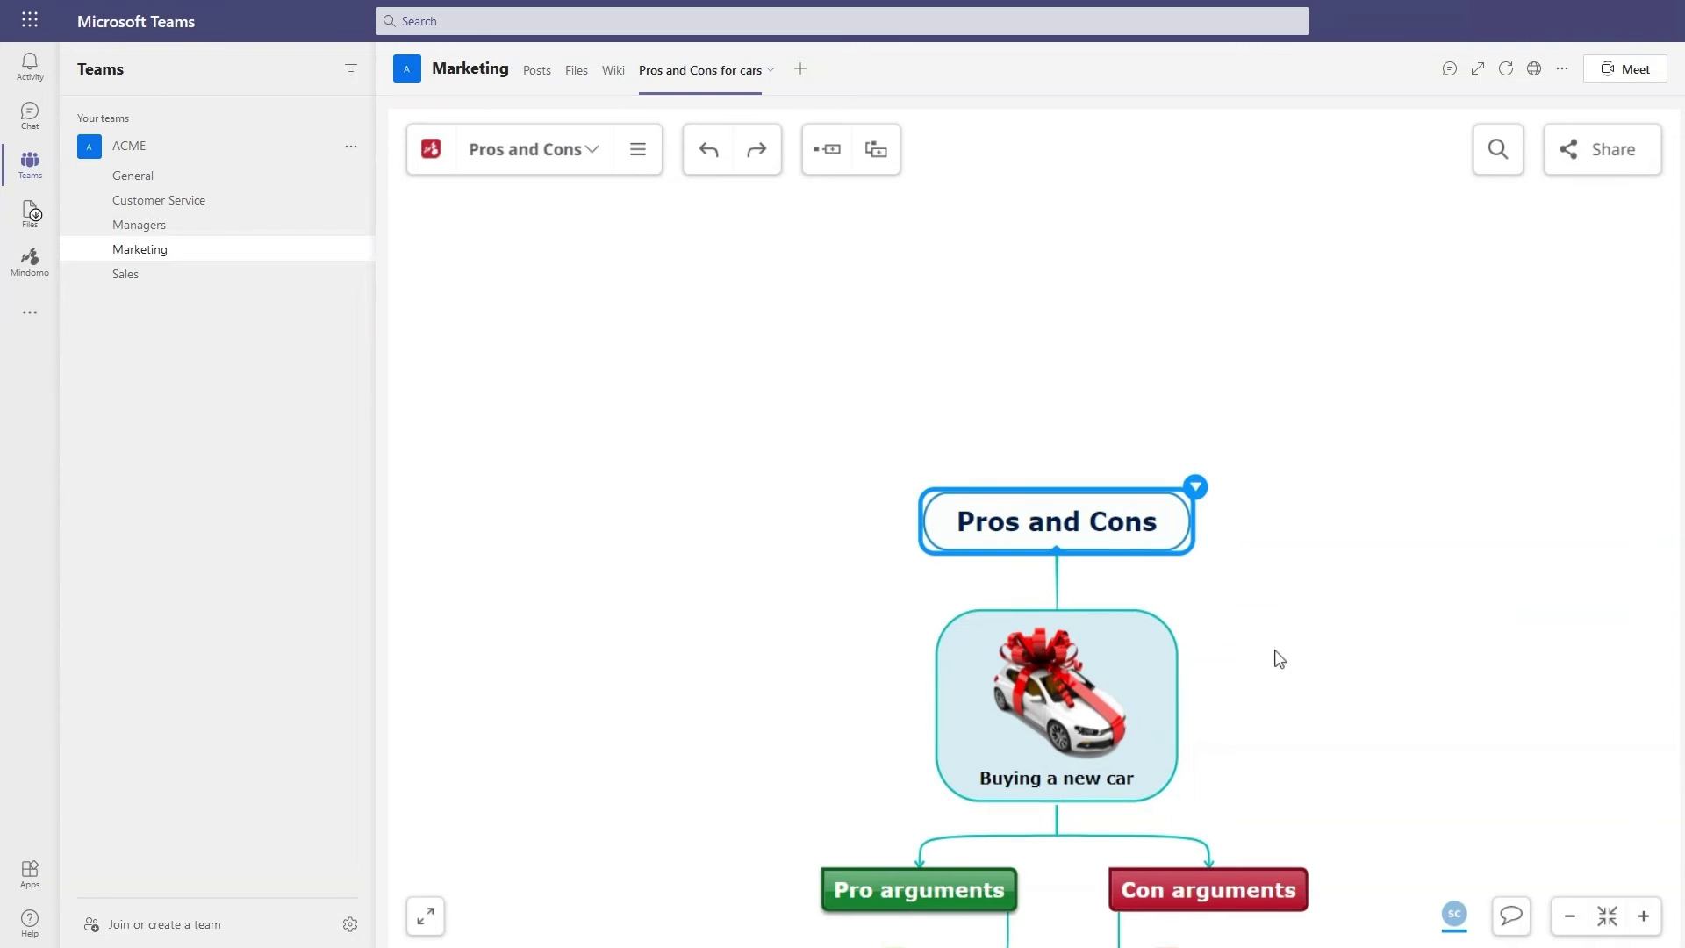
pyautogui.moveTo(1276, 658); pyautogui.dragTo(1264, 389)
pyautogui.click(1275, 622)
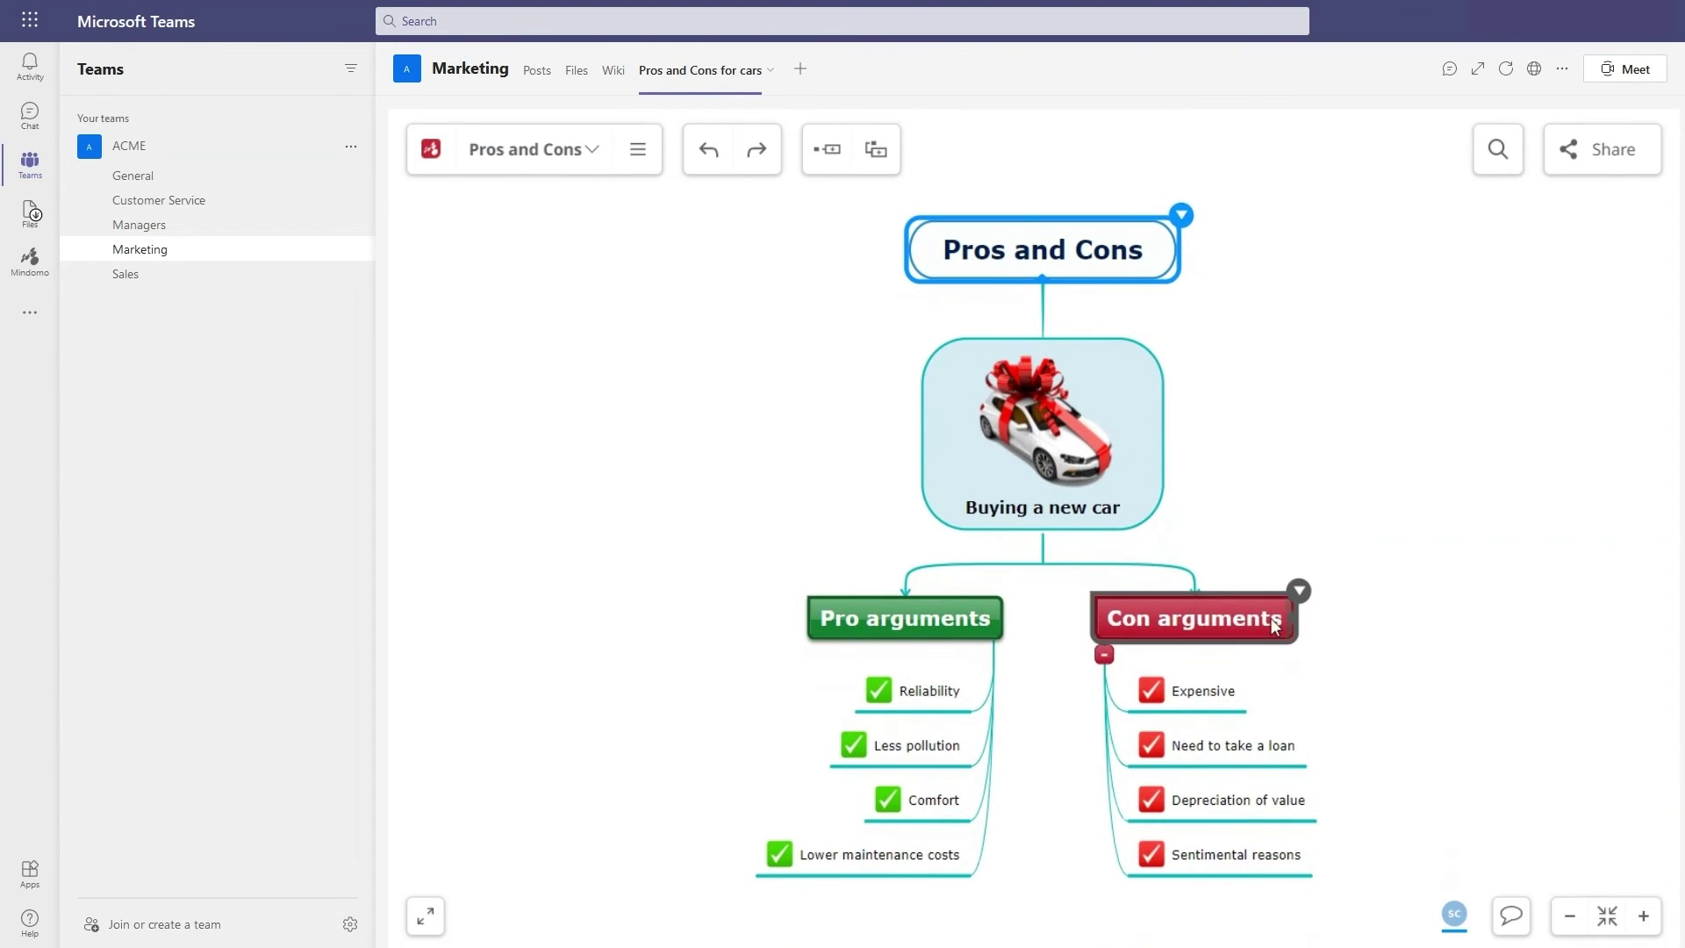